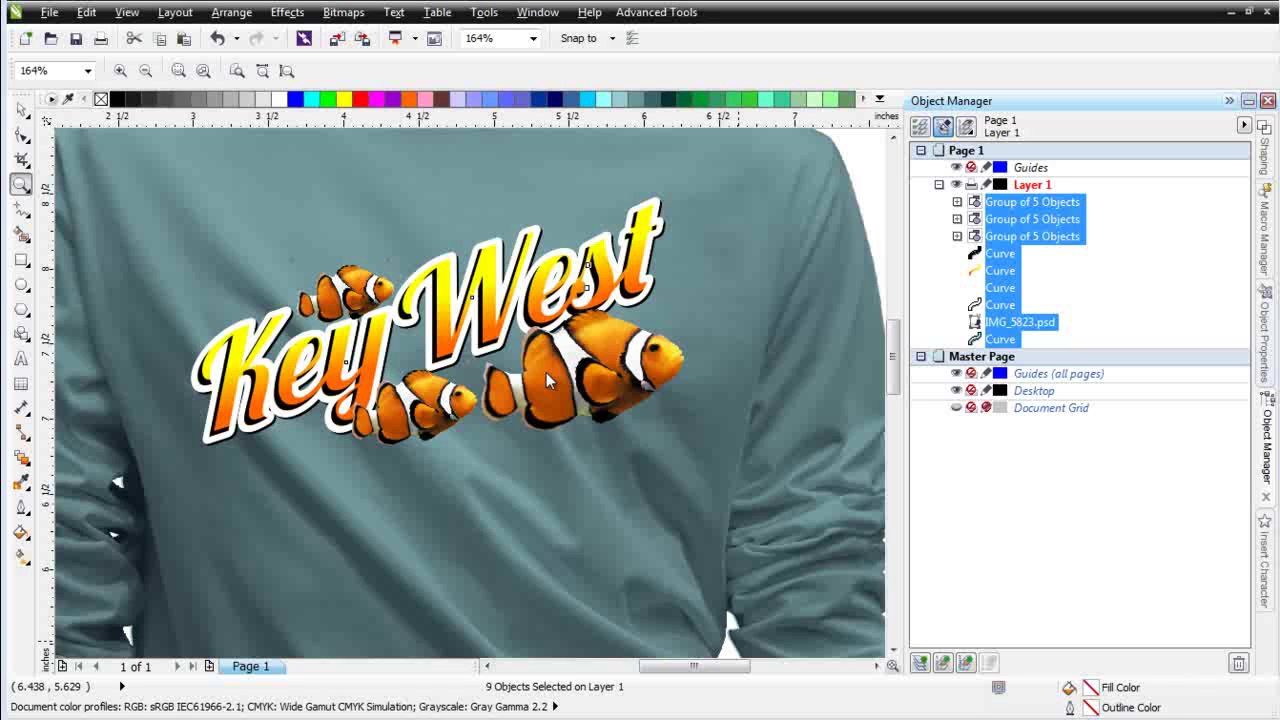
Step: Delete the IMG_5823.psd teal shirt photo, leaving only the Key West clownfish logo
right_click(598, 381)
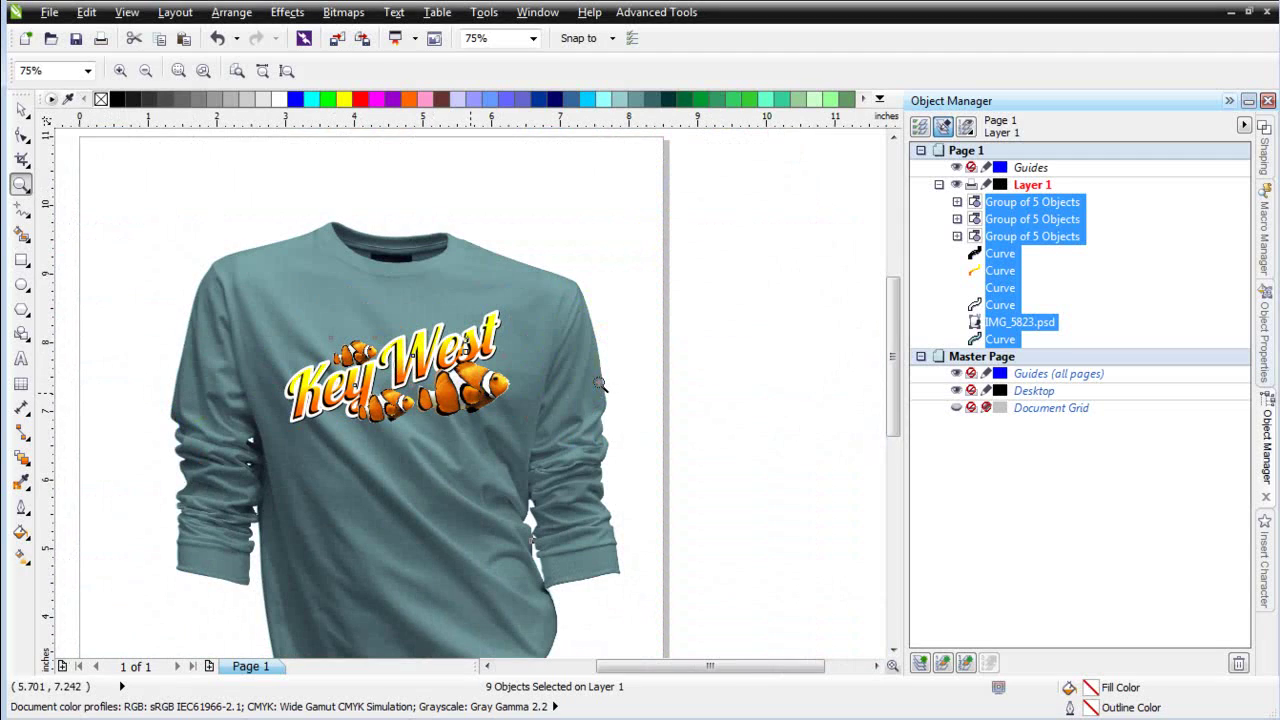
left_click(21, 108)
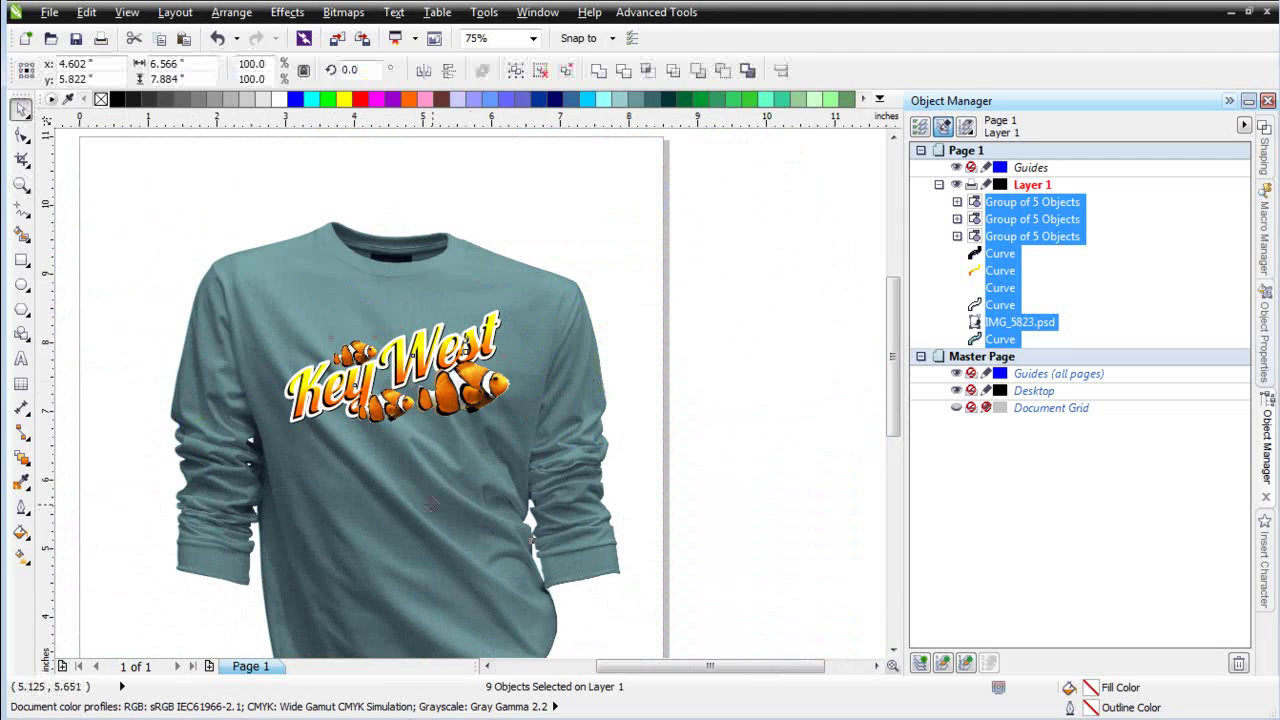
key("Delete")
left_click_drag(600, 196, 141, 579)
key("ctrl+z")
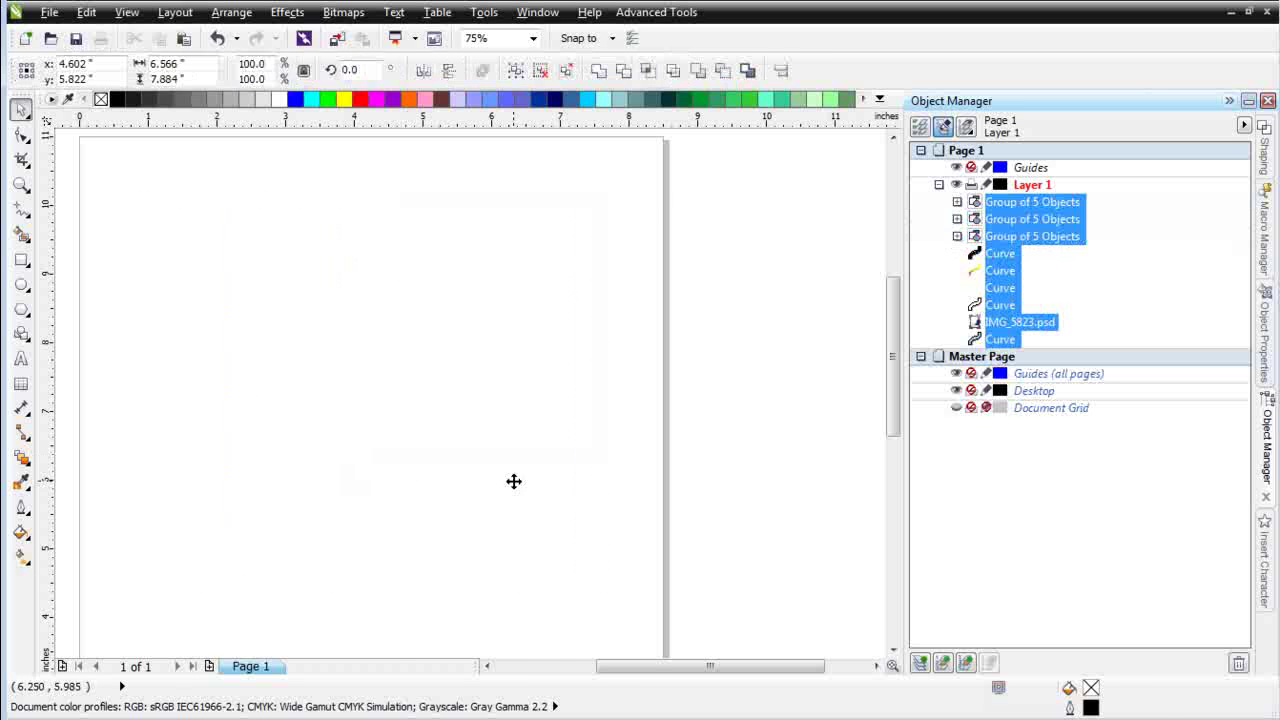
left_click(459, 470)
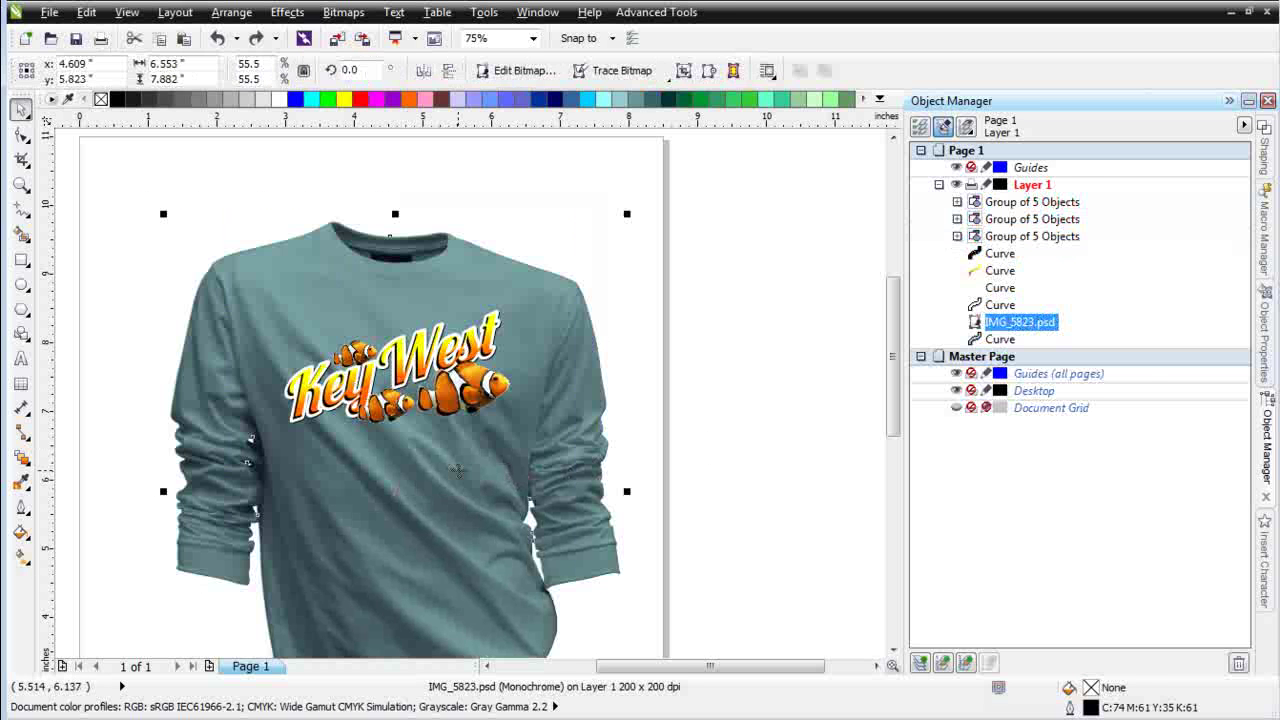
key("Delete")
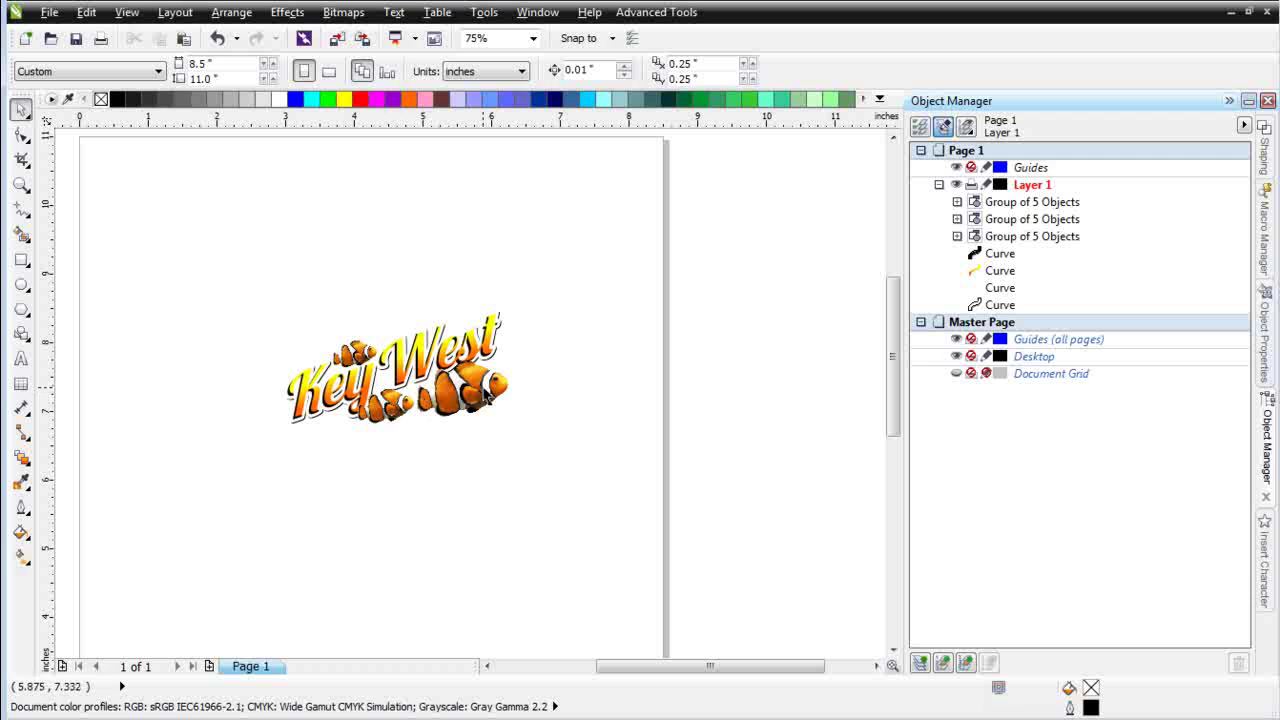
Step: Set the page to landscape orientation at 19.0 × 13.0 inches
left_click_drag(624, 190, 206, 523)
key("F3")
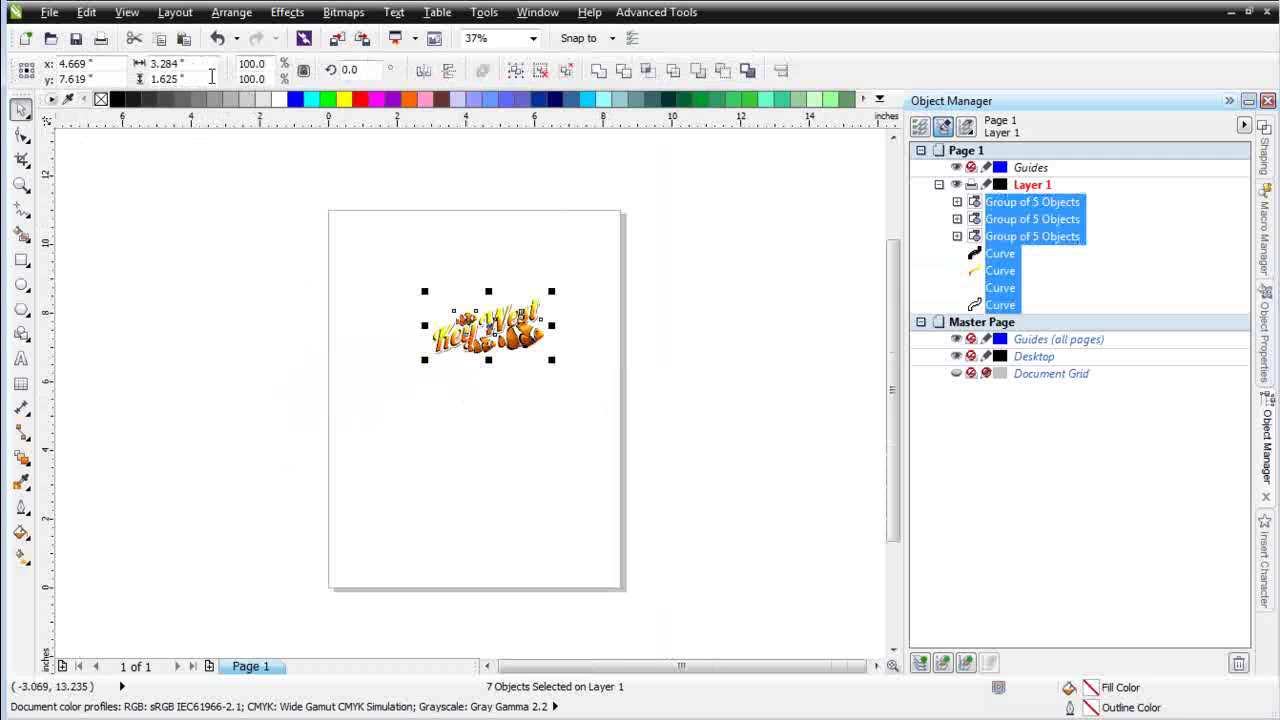
left_click(222, 168)
left_click(328, 71)
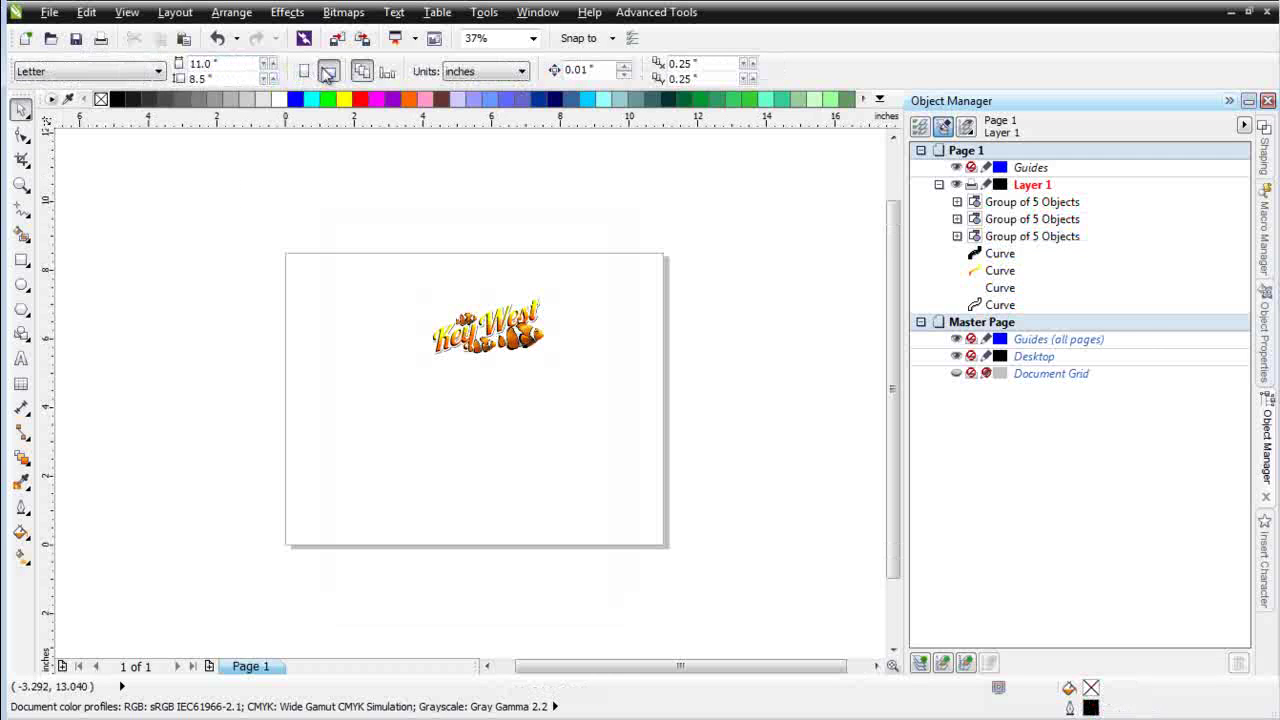
left_click(215, 64)
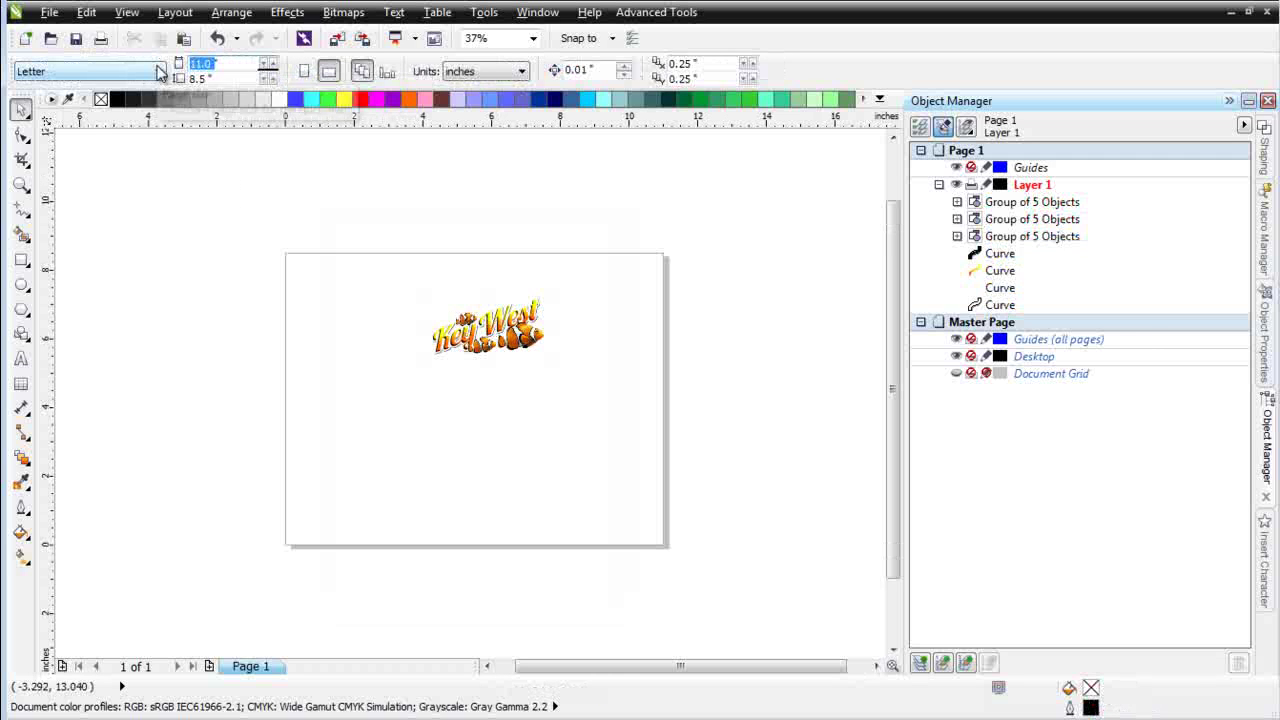
type("19.0")
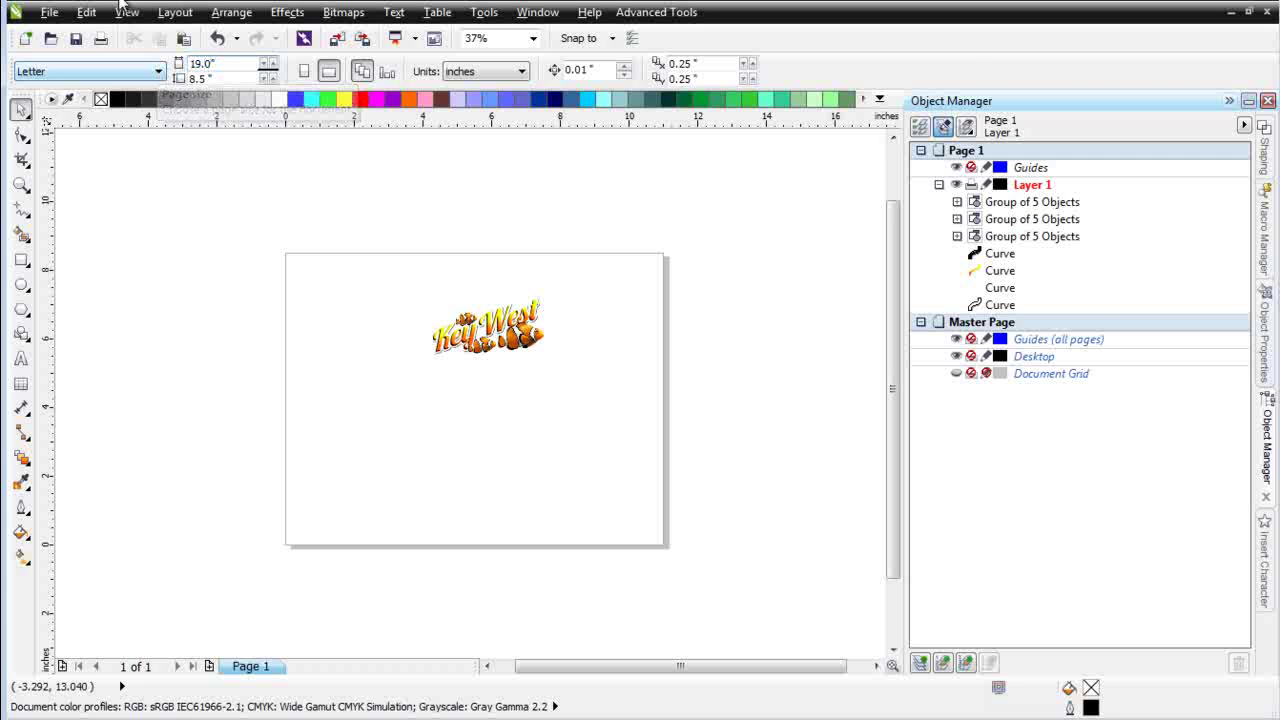
key("Tab")
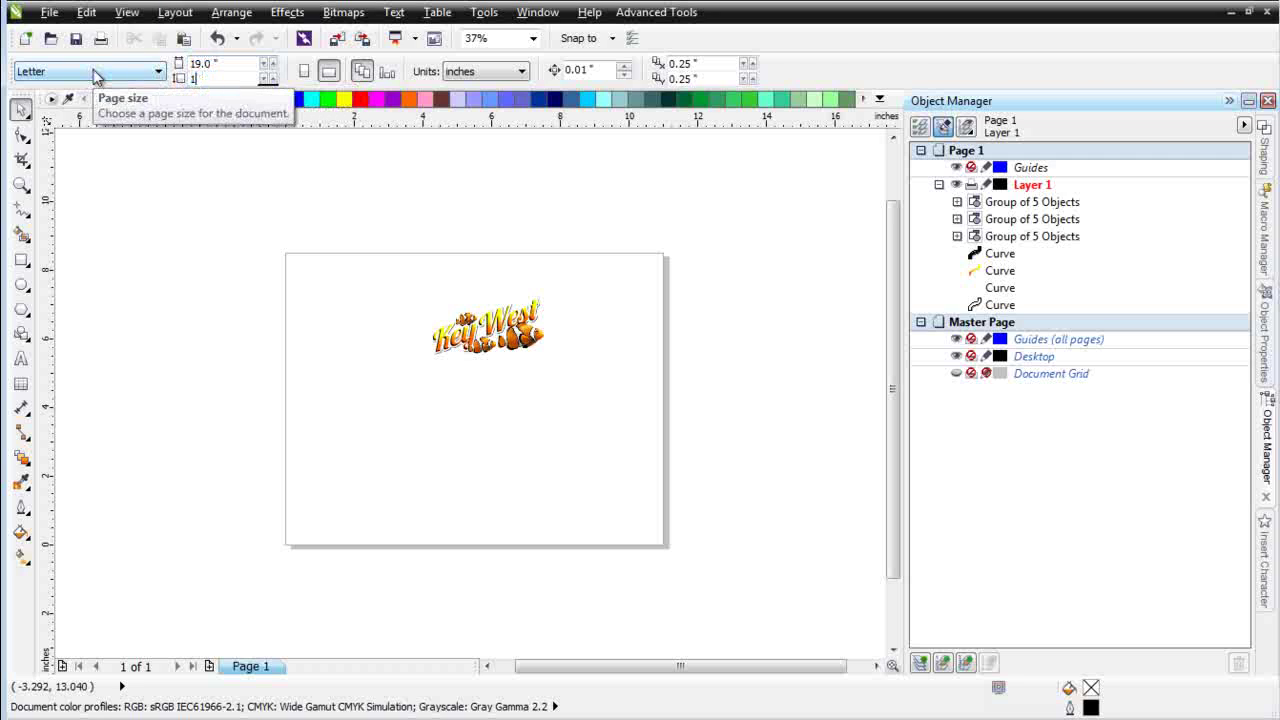
type("1")
type(".30")
key("BackSpace")
key("BackSpace")
key("BackSpace")
type("3.0")
key("Return")
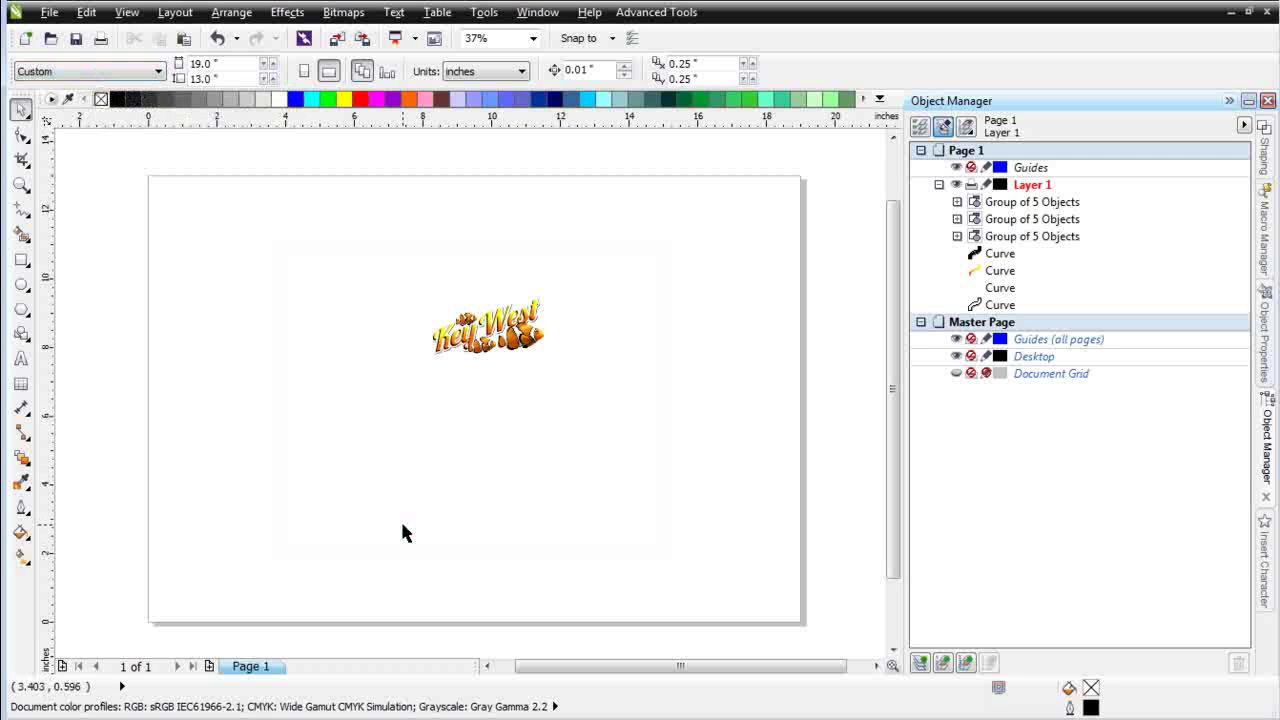
Step: Enlarge the seven-piece Key West artwork to about 10.66 × 5.27 inches and centre it
left_click_drag(370, 245, 723, 433)
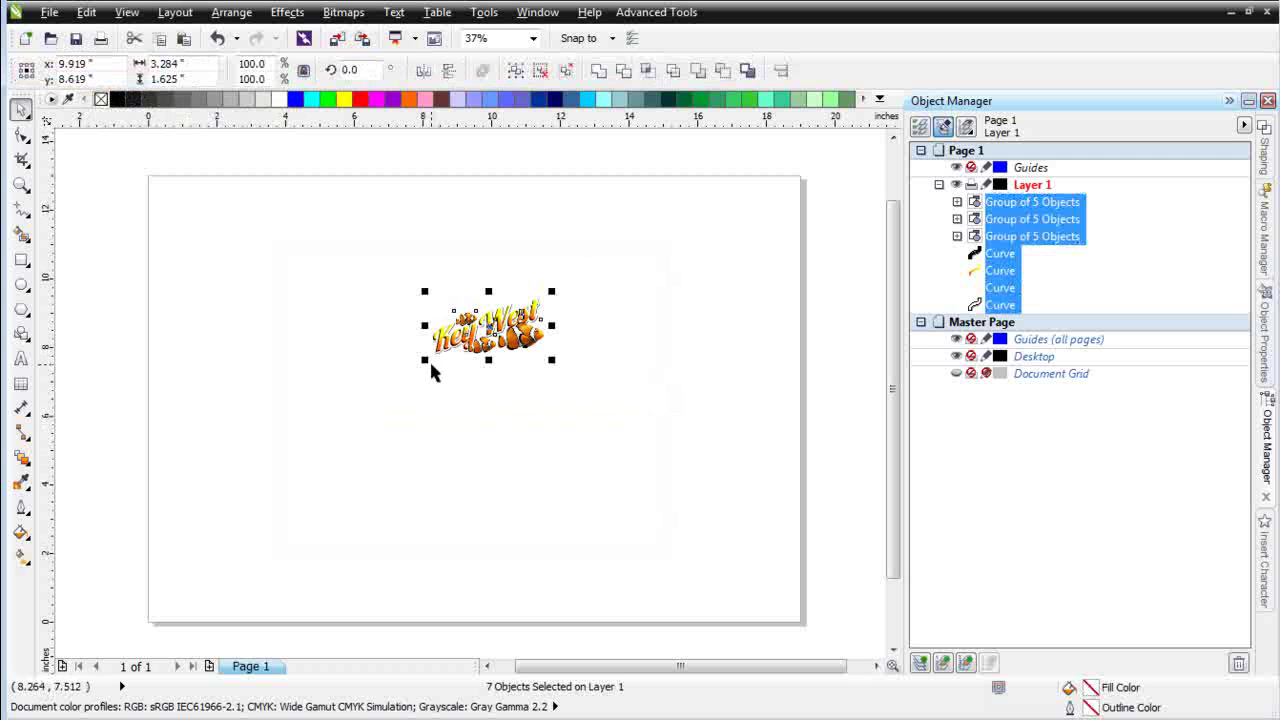
left_click_drag(424, 359, 172, 486)
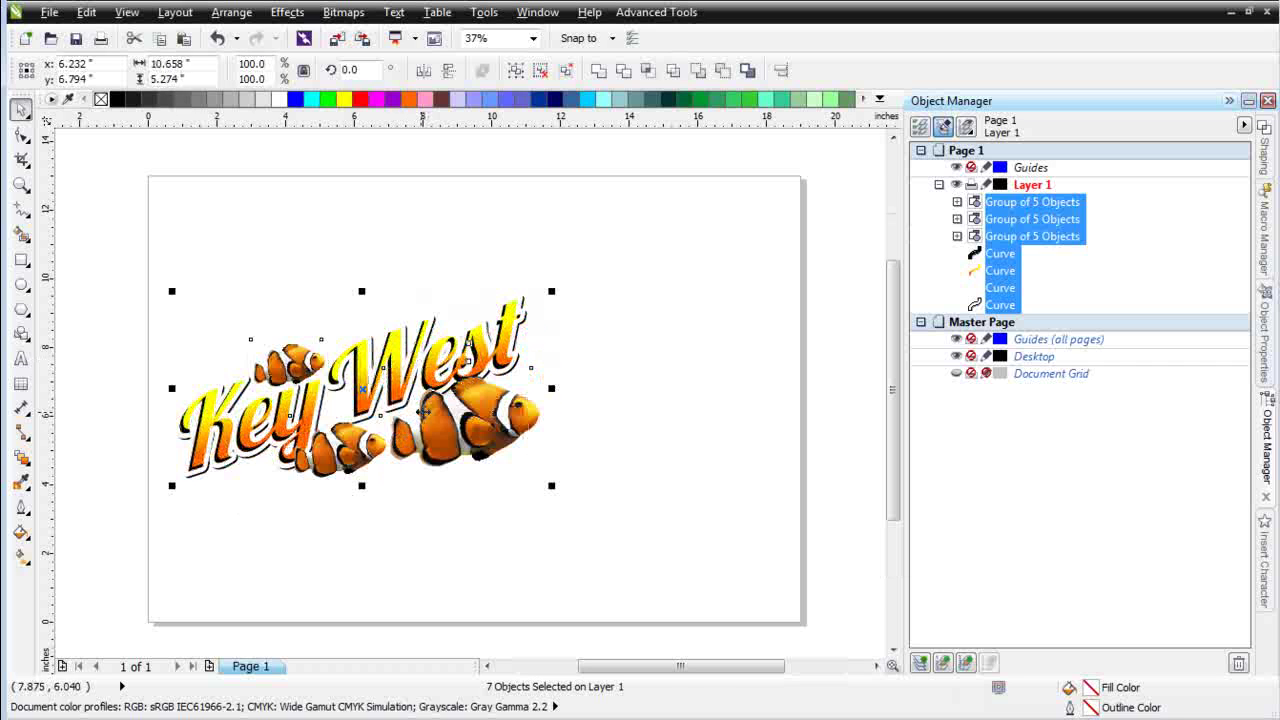
left_click_drag(405, 441, 467, 458)
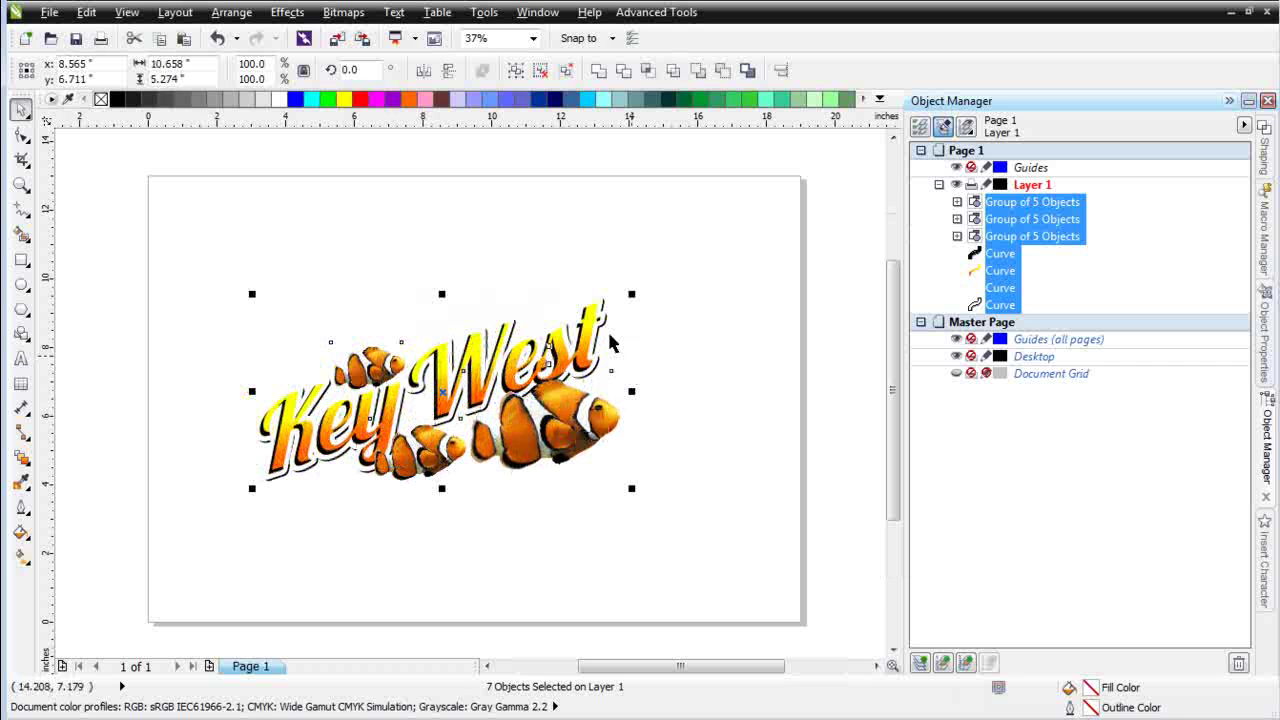
left_click(335, 11)
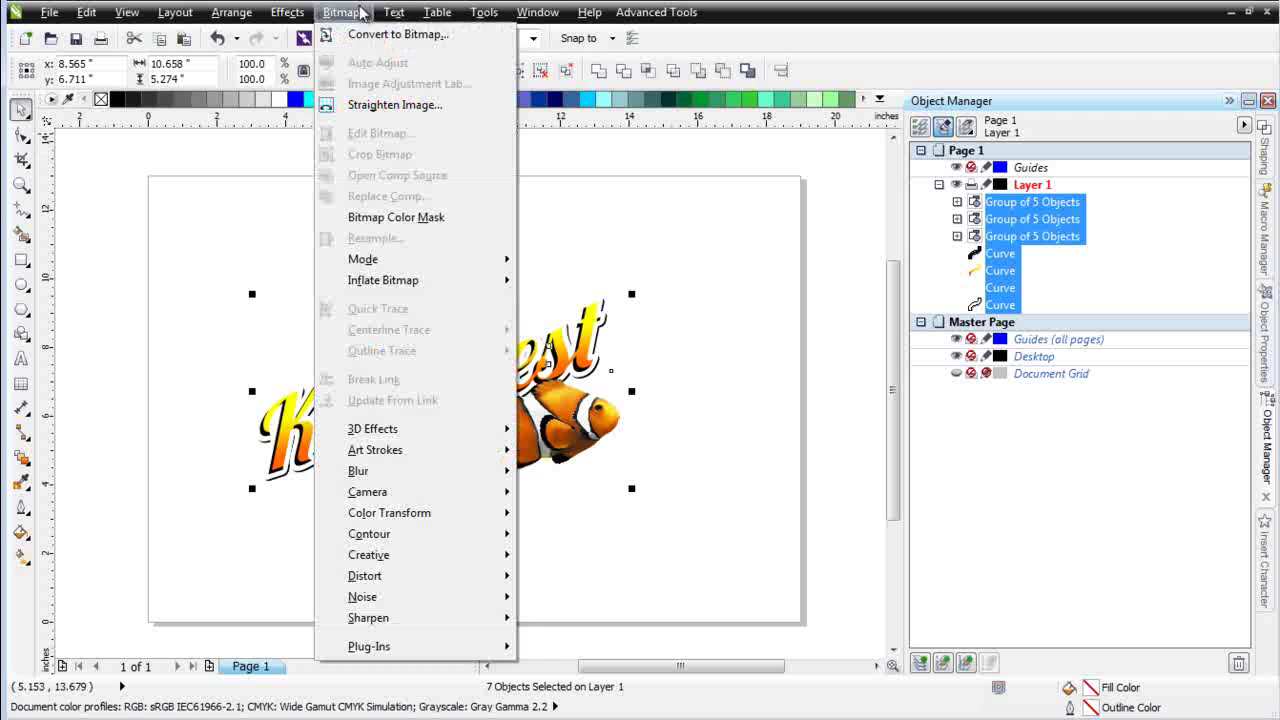
left_click(362, 33)
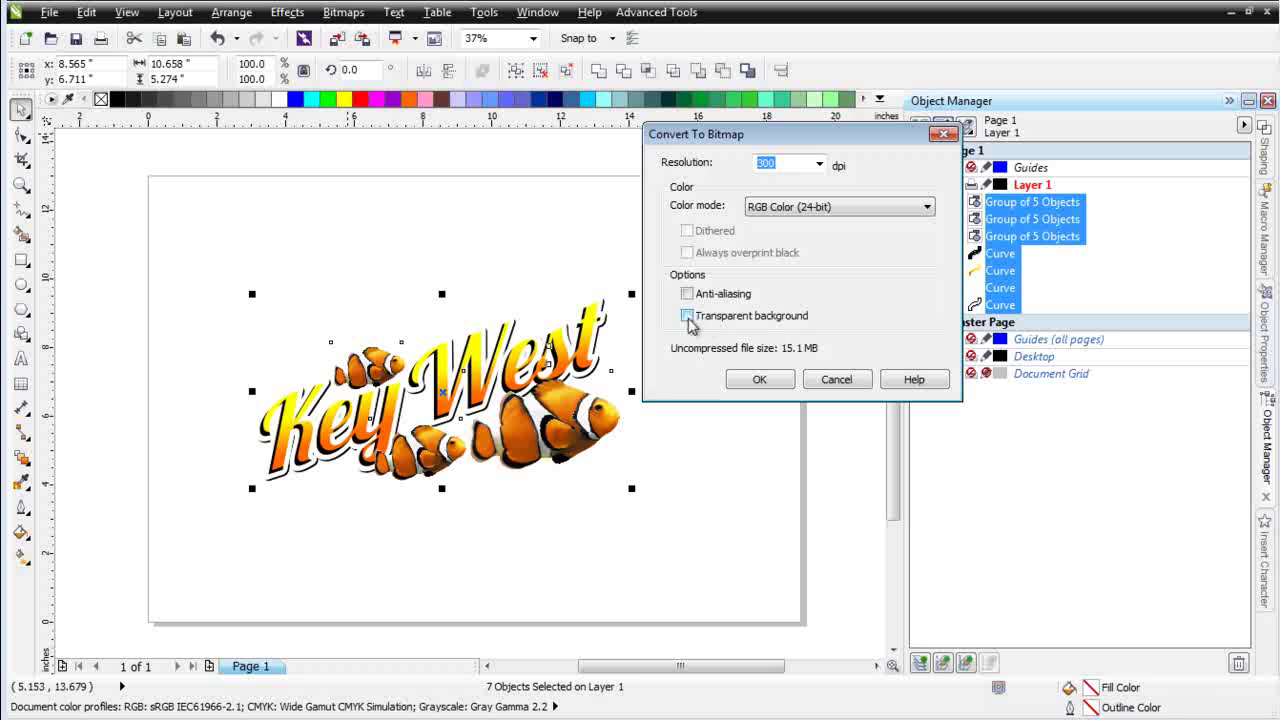
left_click(687, 316)
left_click(687, 316)
left_click(781, 388)
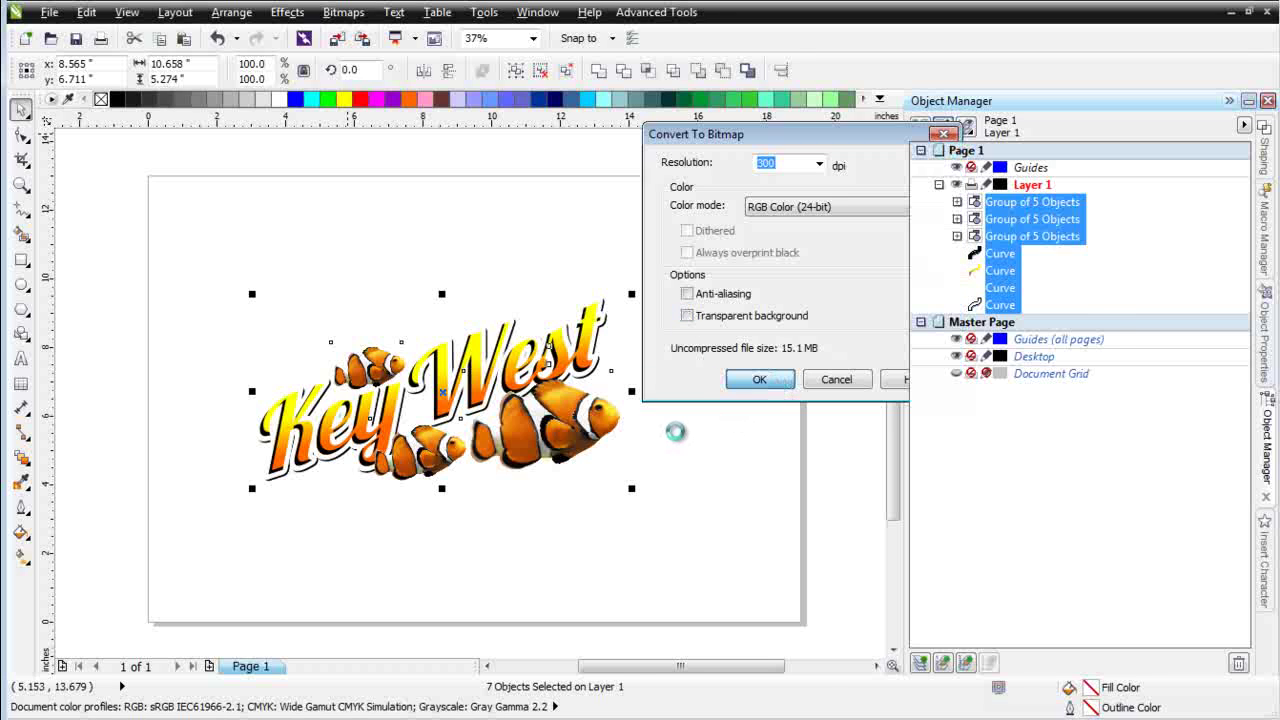
left_click(21, 259)
left_click_drag(205, 265, 703, 527)
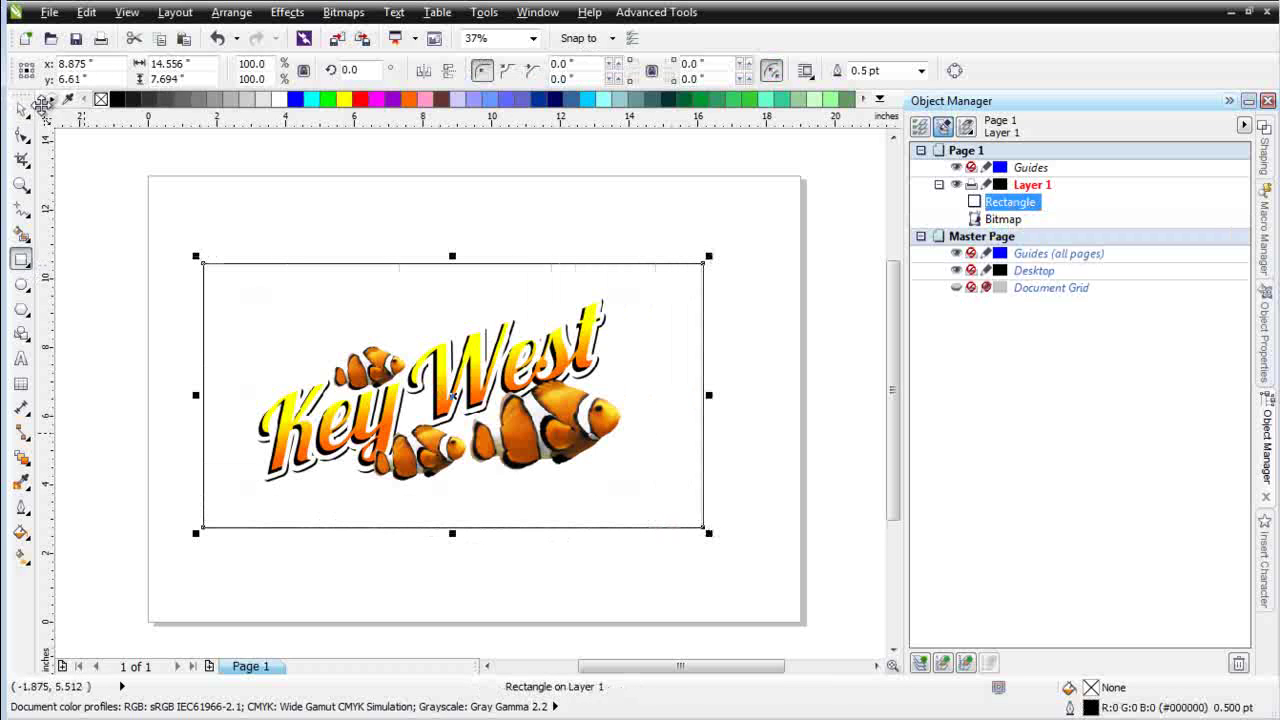
left_click(21, 108)
right_click(453, 396)
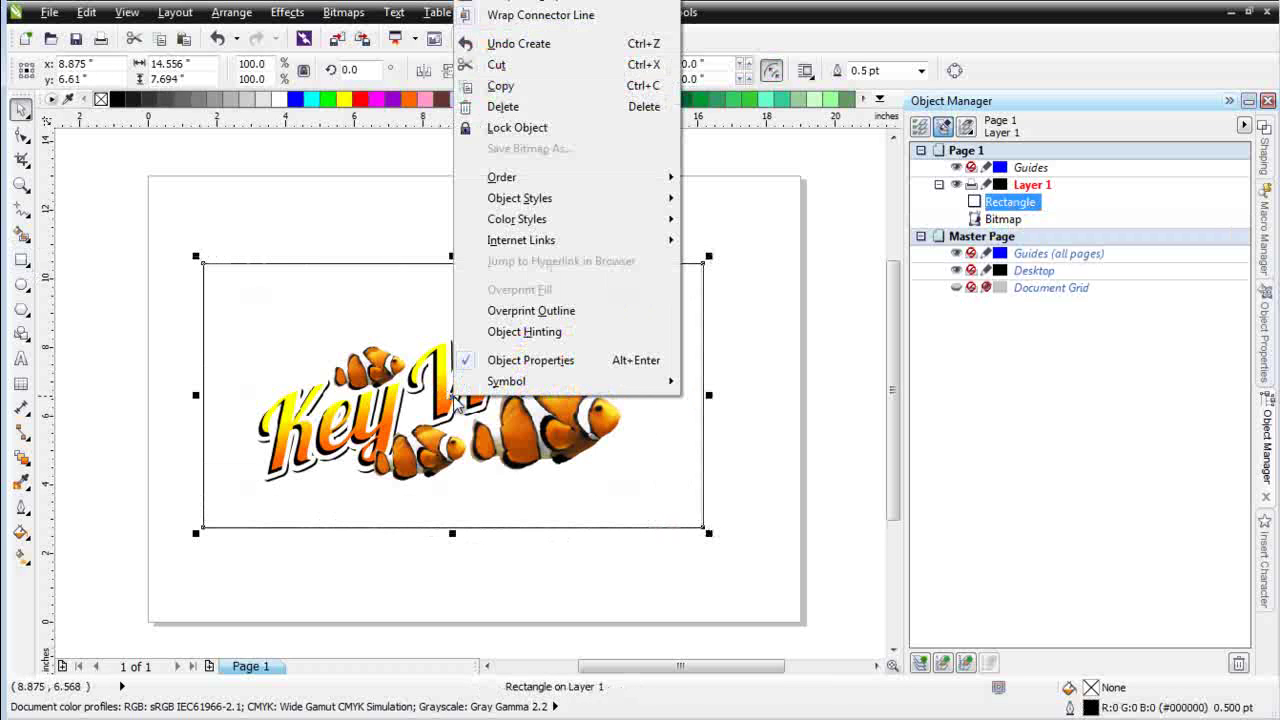
mouse_move(596, 177)
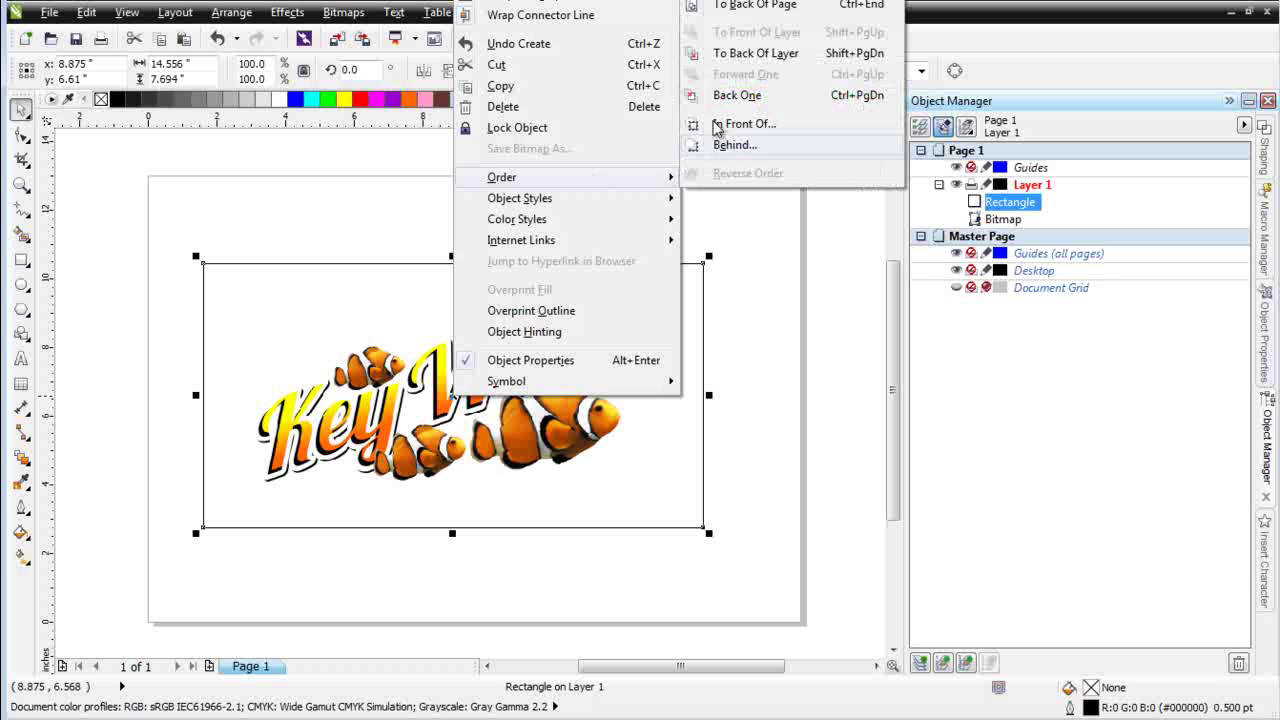
left_click(772, 22)
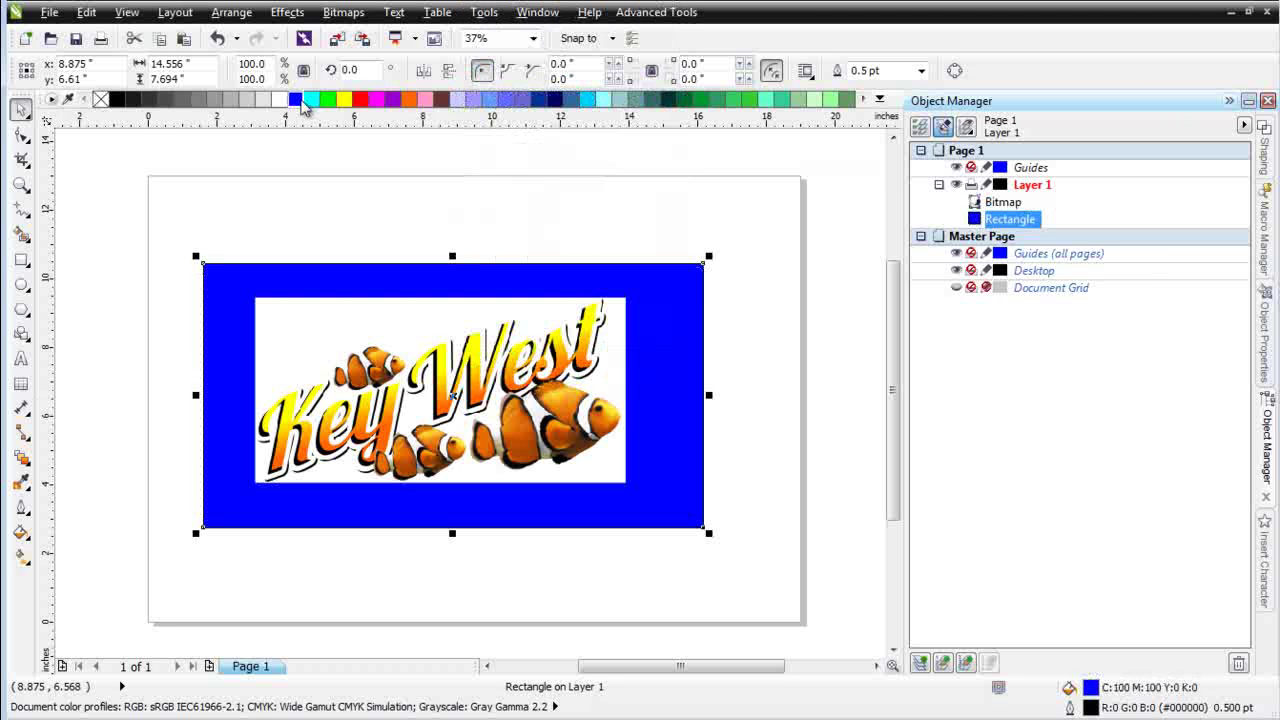
left_click(295, 99)
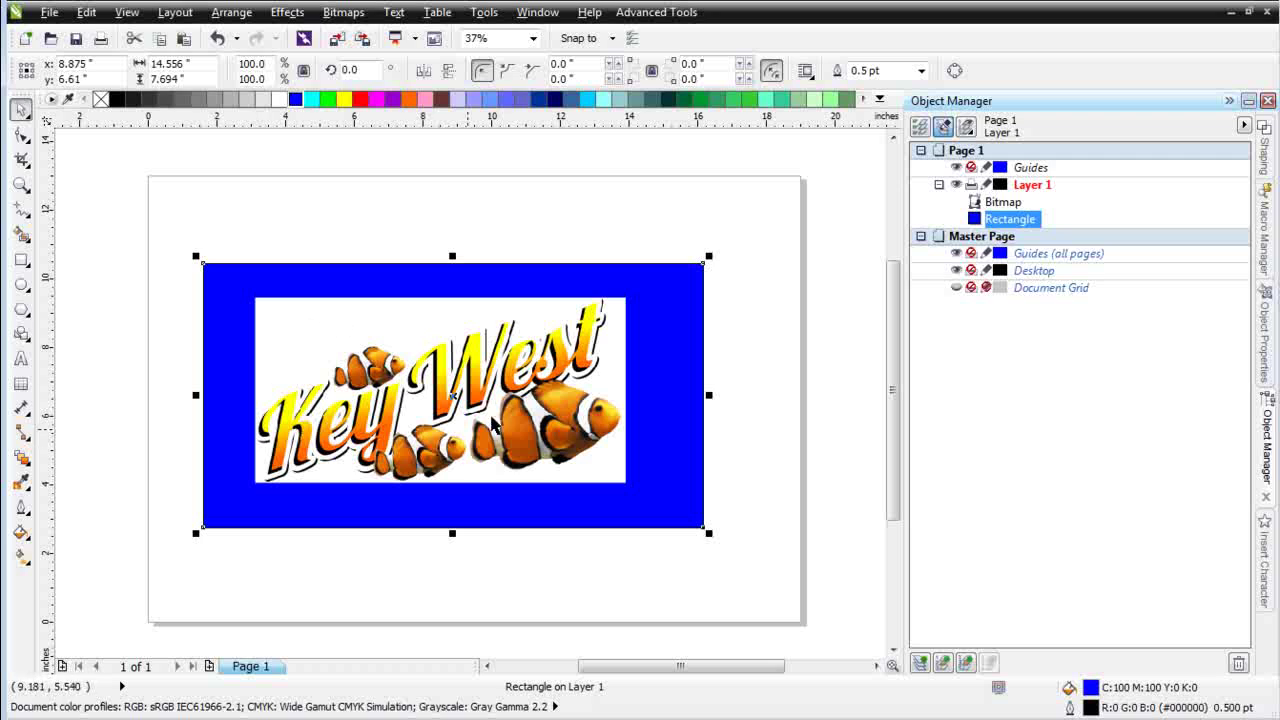
key("ctrl+z")
key("ctrl+z")
key("ctrl+z")
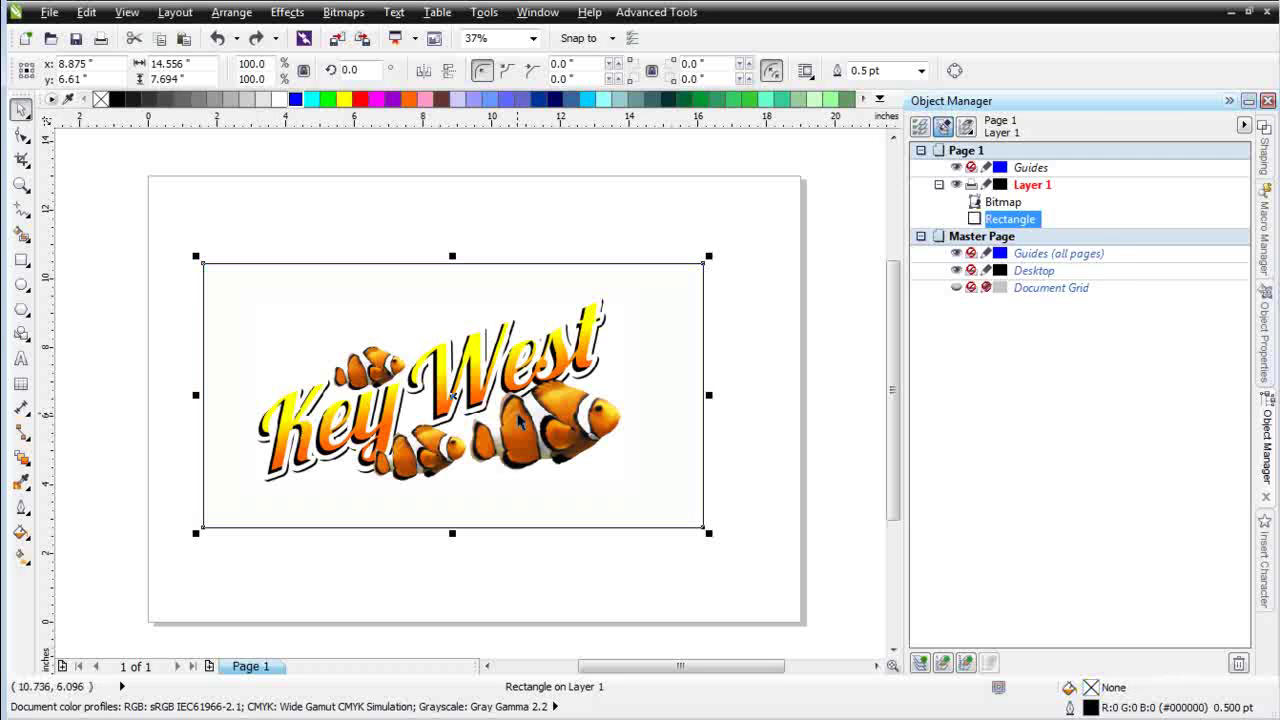
Step: Convert the Key West artwork to a 300 dpi RGB bitmap with transparent background
key("ctrl+z")
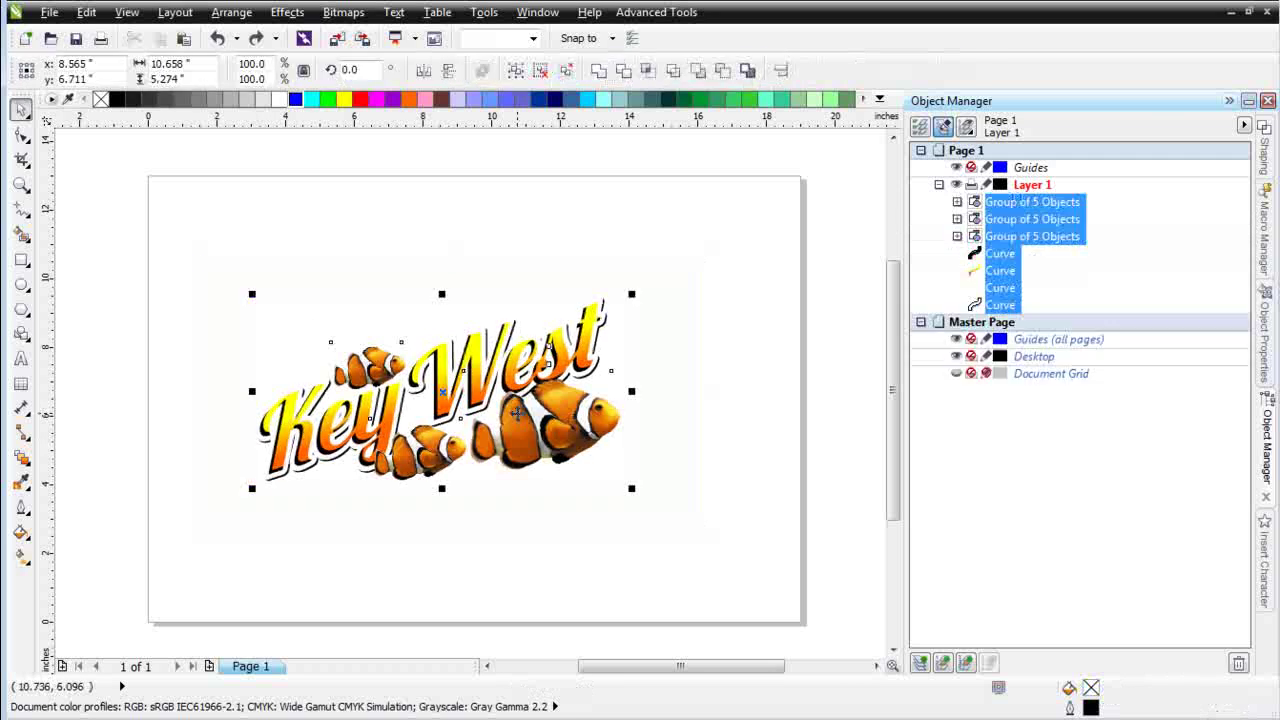
left_click(343, 12)
left_click(370, 38)
left_click(687, 315)
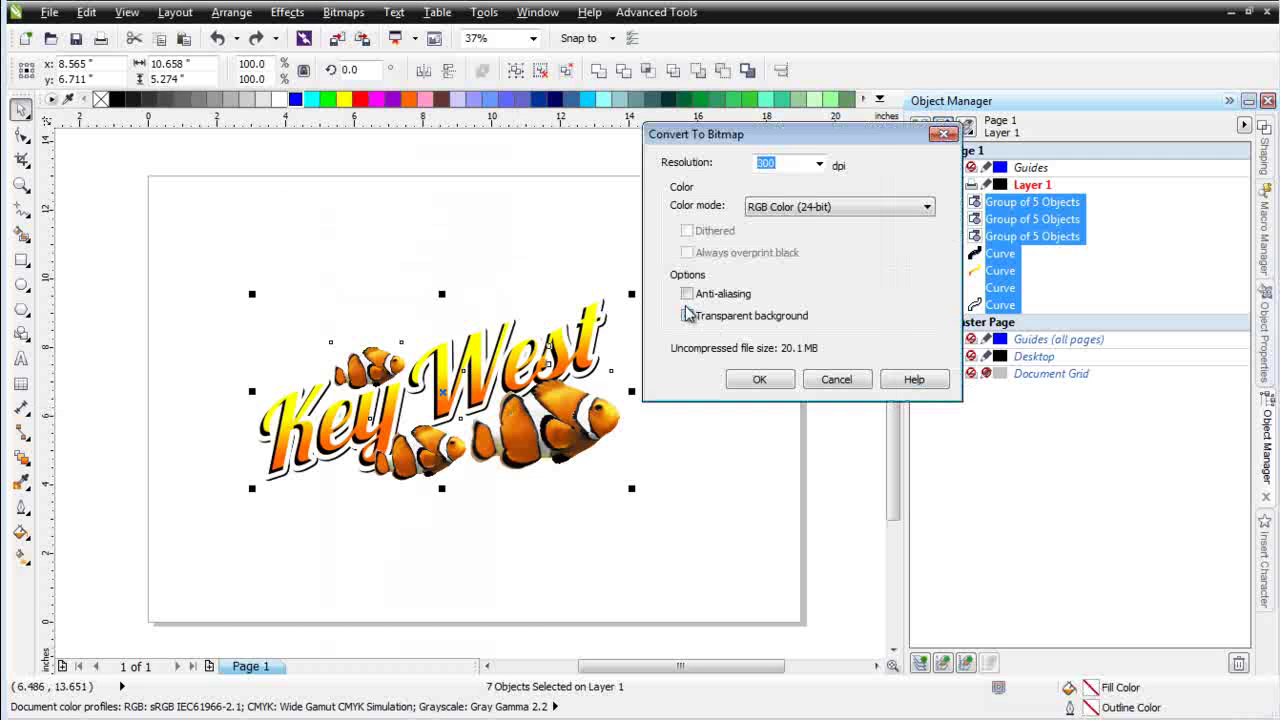
left_click(752, 379)
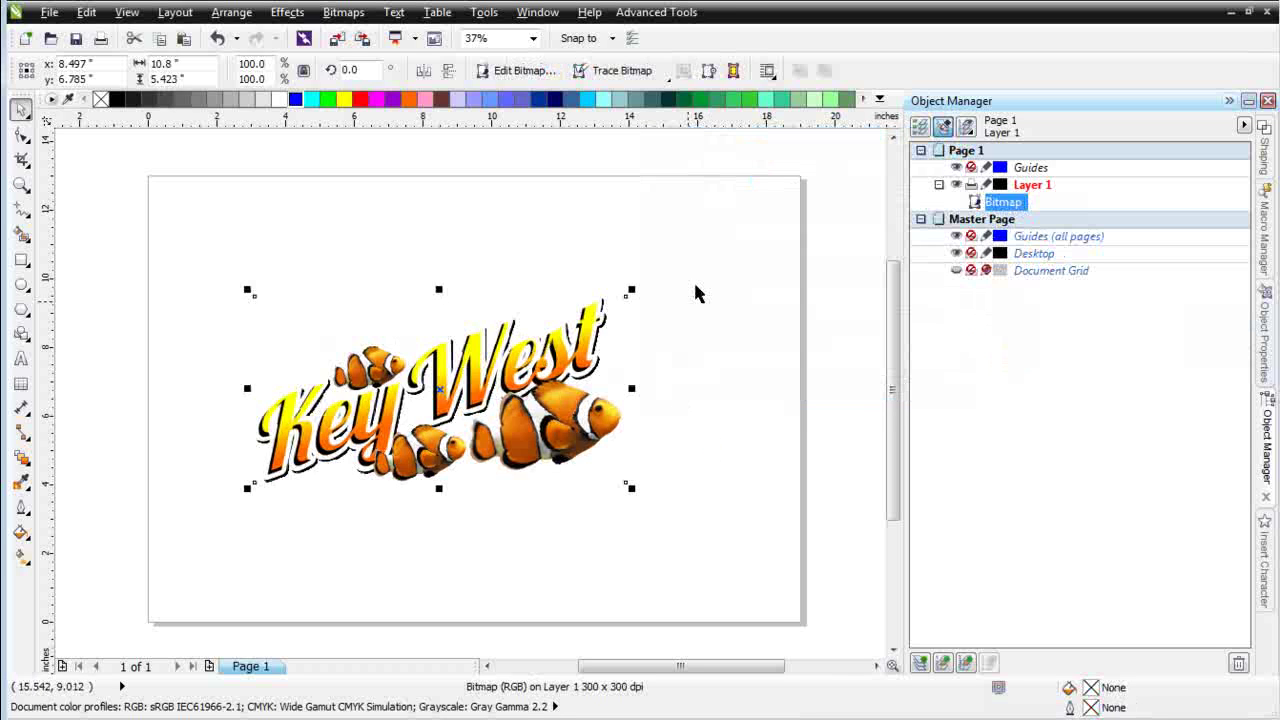
left_click(656, 13)
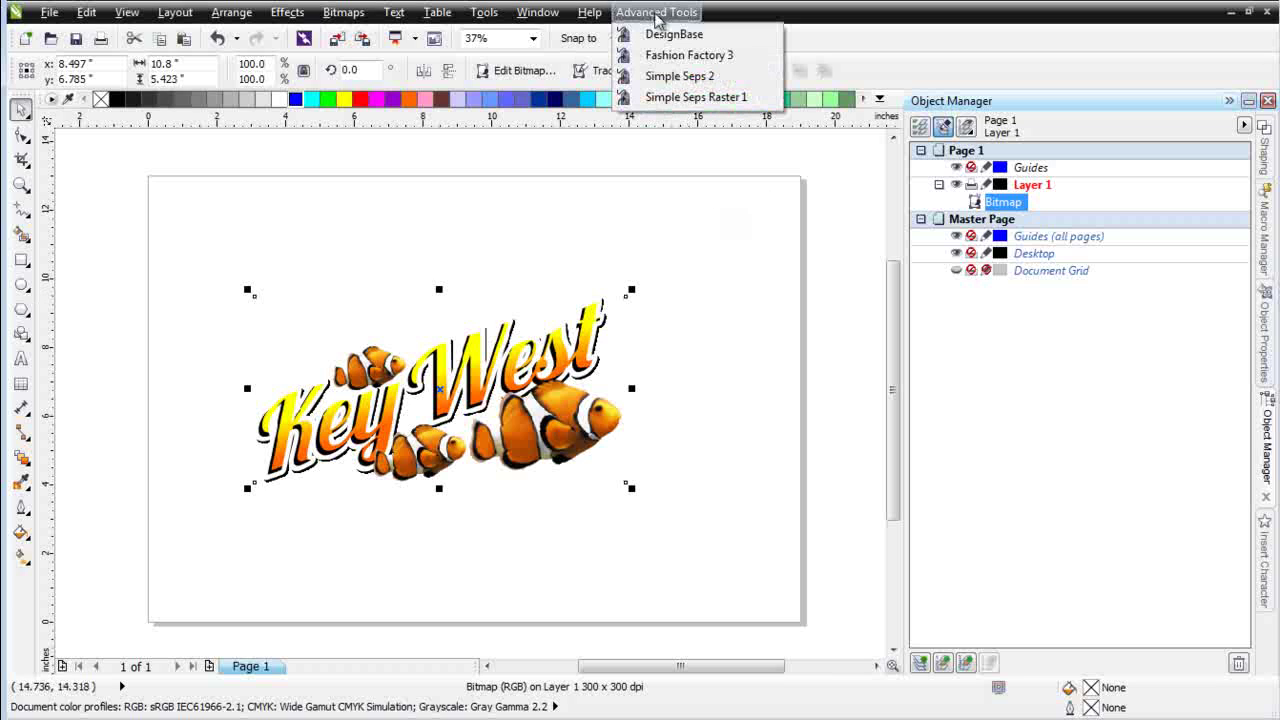
Step: Run the SimpleSeps Raster HSB extraction to create ORIGINAL ART through B-FINAL layers
left_click(662, 100)
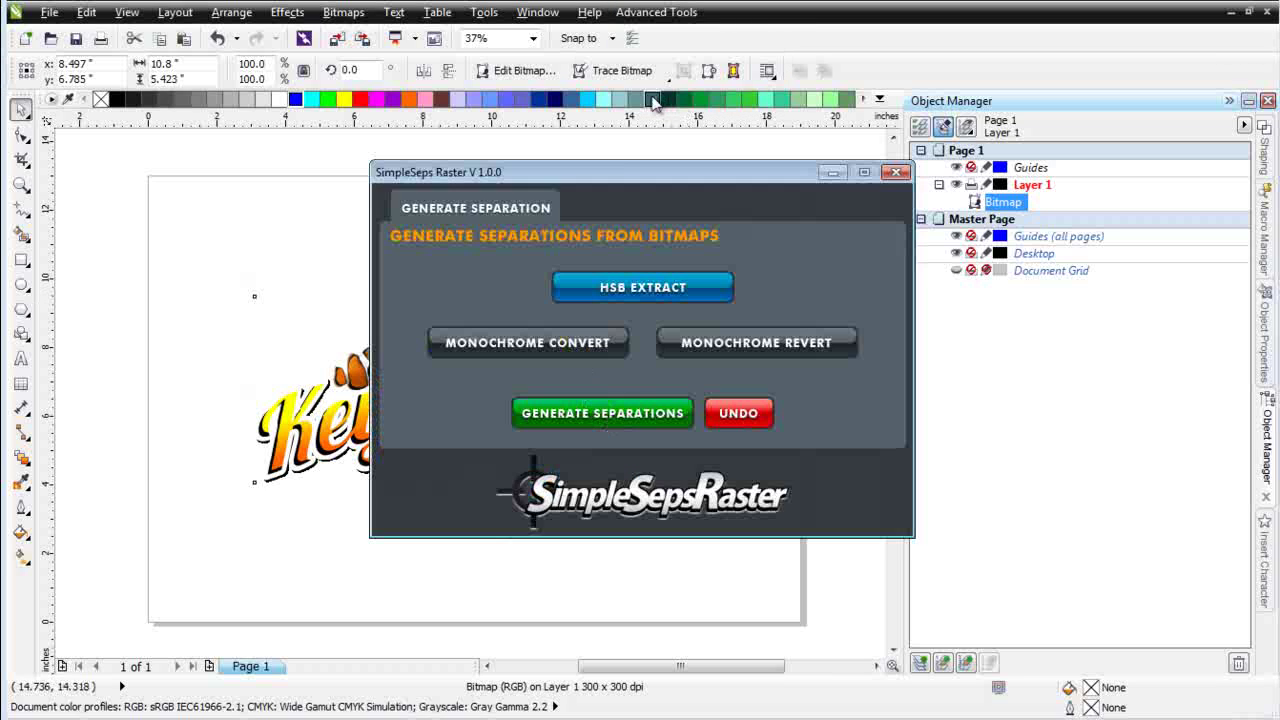
left_click(652, 292)
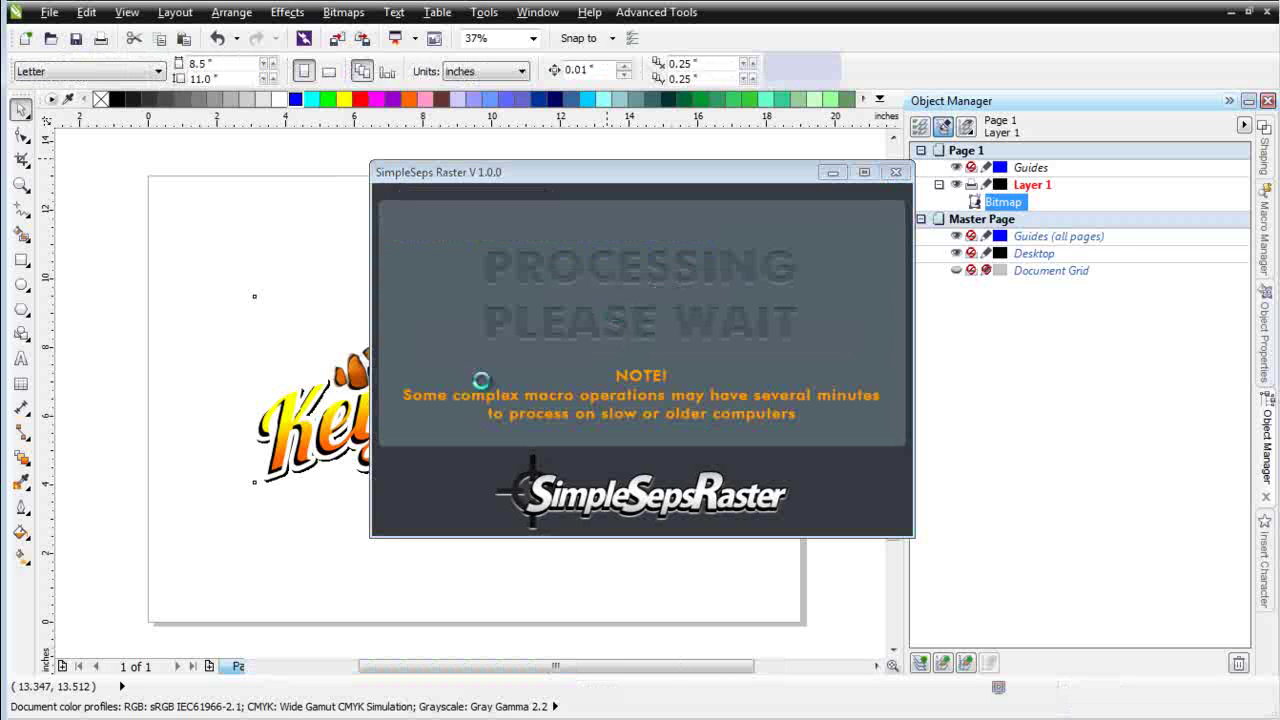
left_click(832, 173)
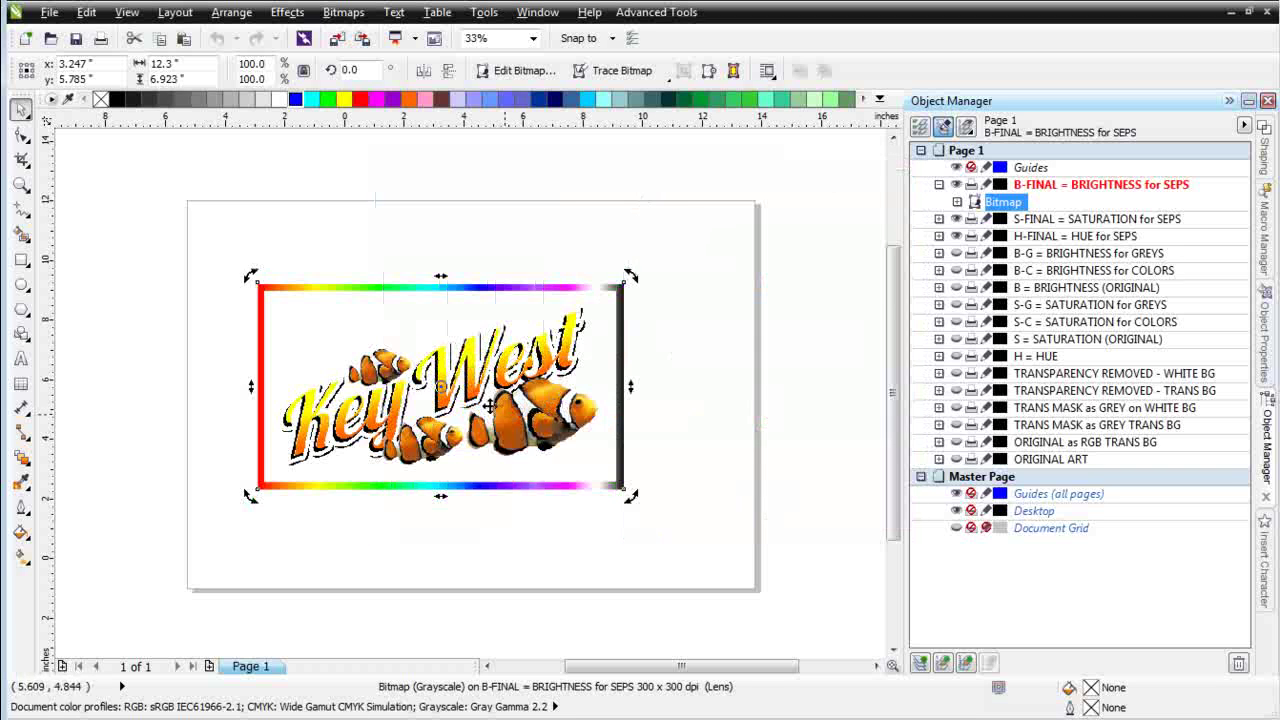
Step: Select the Bitmap inside the ORIGINAL ART layer in Object Manager
scroll(458, 392, "up", 2)
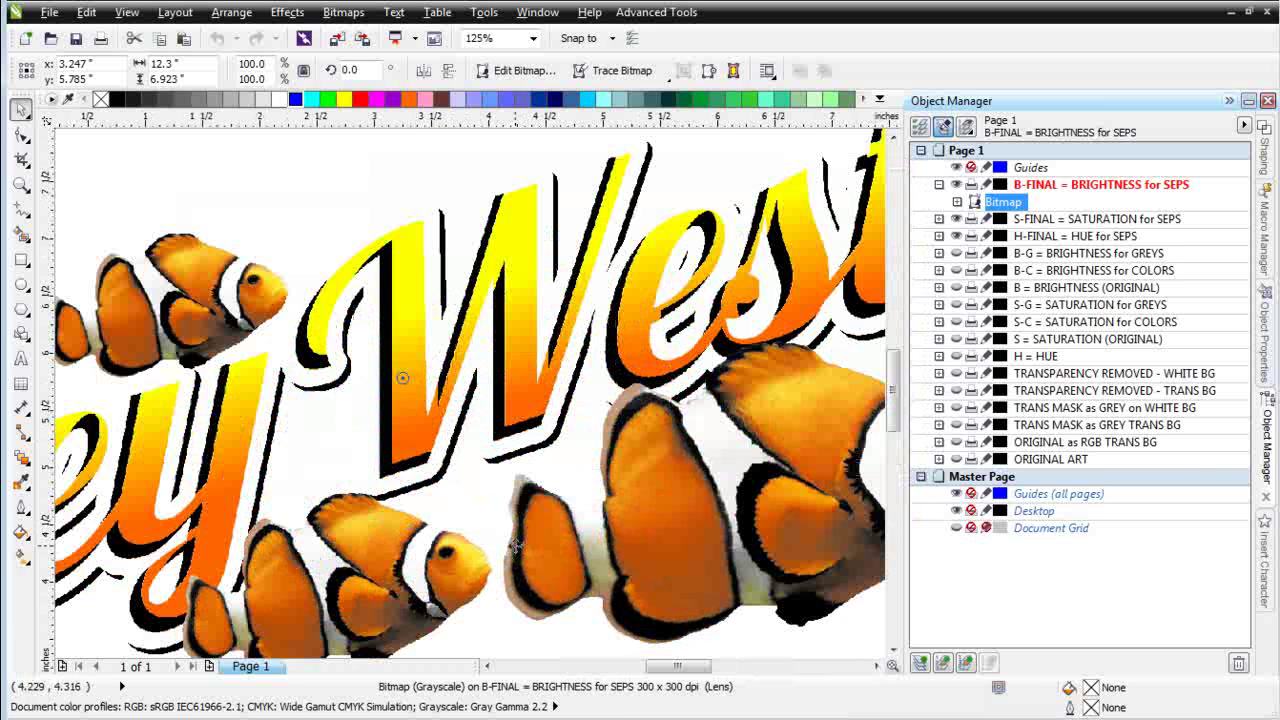
scroll(515, 543, "down", 1)
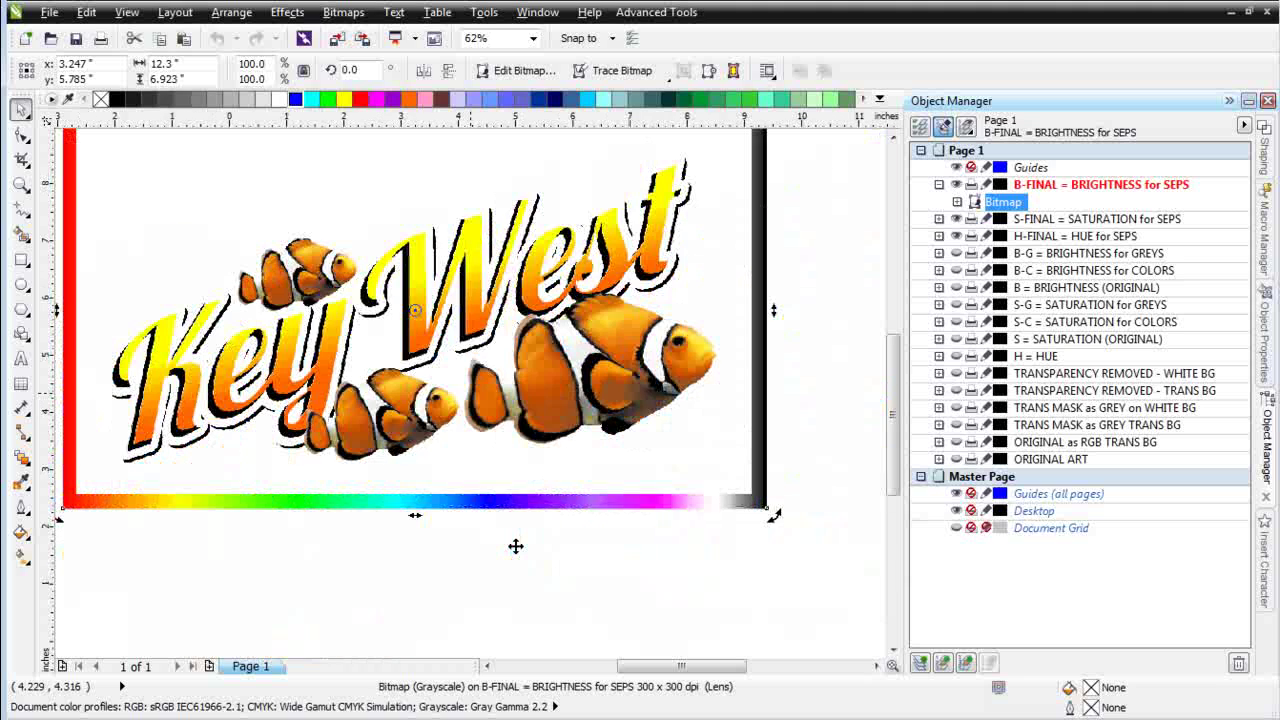
left_click(939, 459)
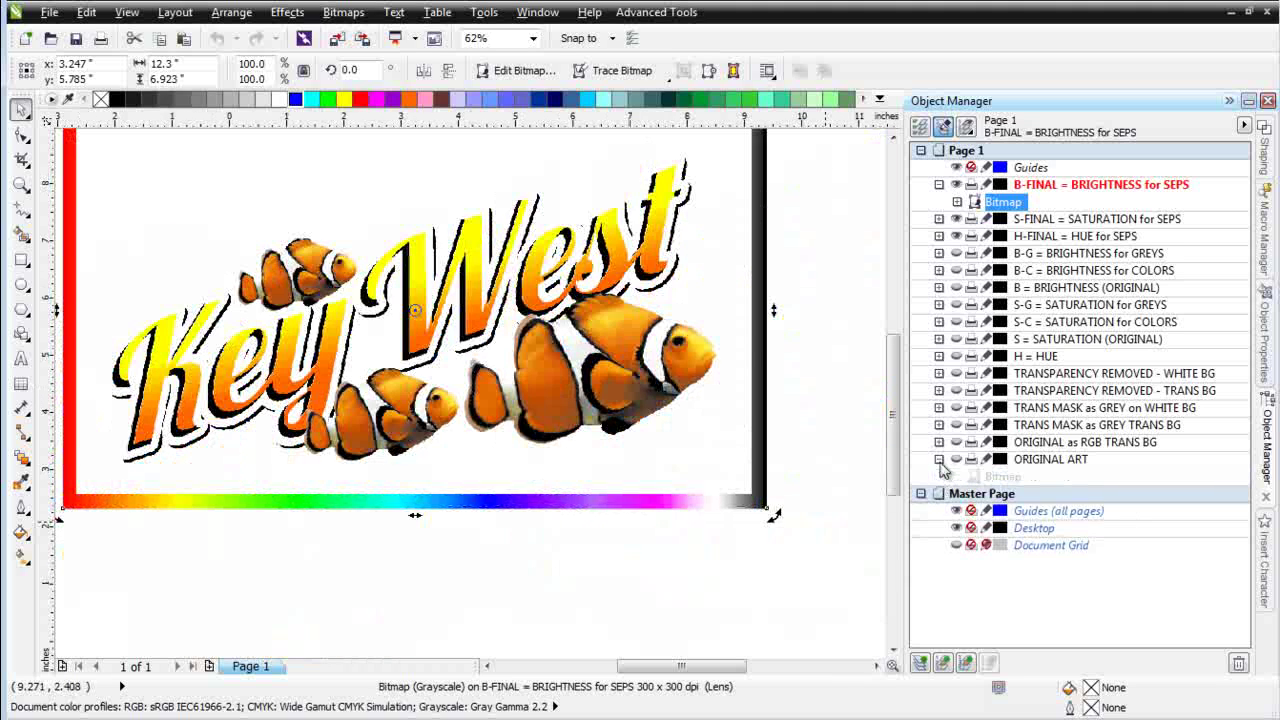
left_click(1002, 477)
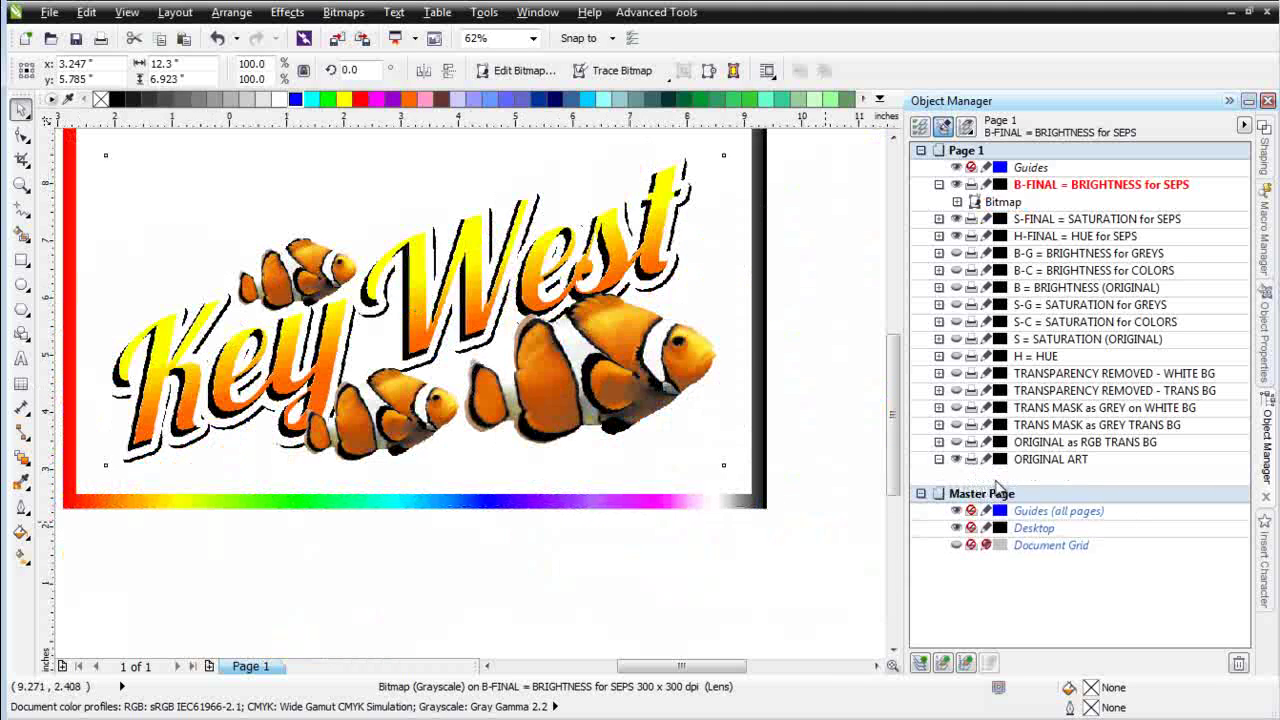
Step: Move the original bitmap below the design, hide B-FINAL and S-FINAL, show H-FINAL
left_click_drag(420, 314, 421, 553)
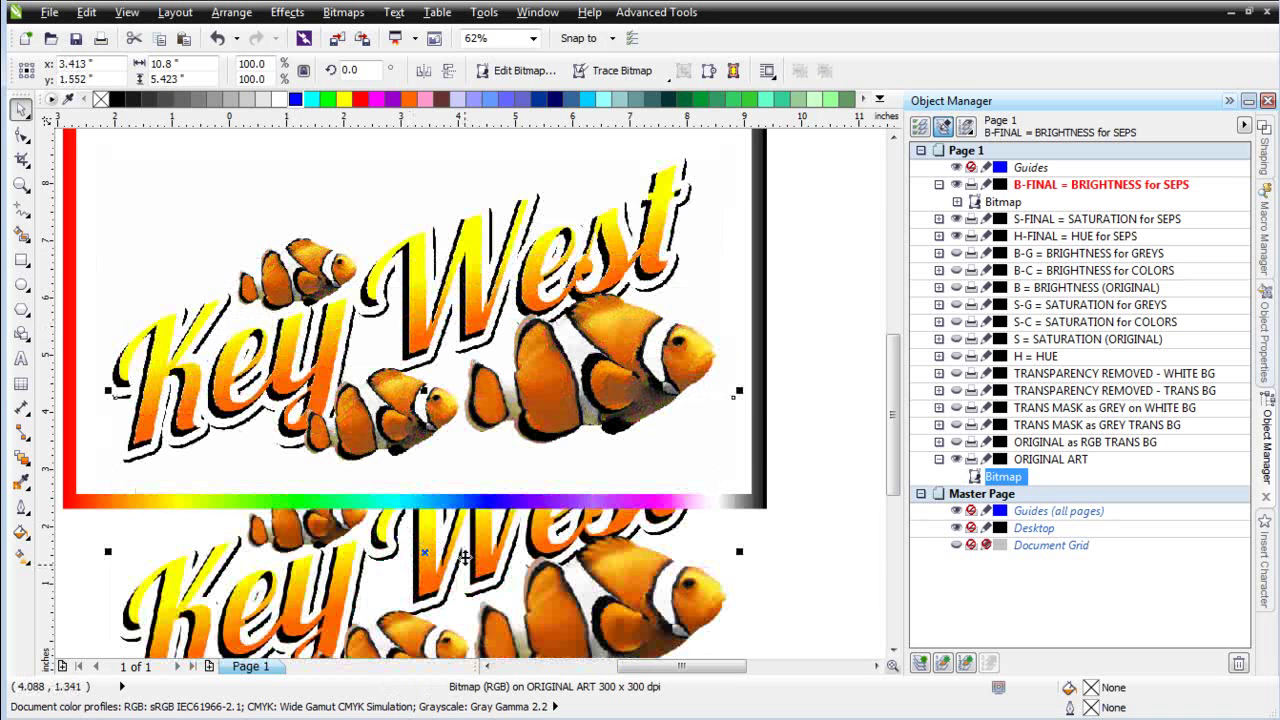
left_click(956, 184)
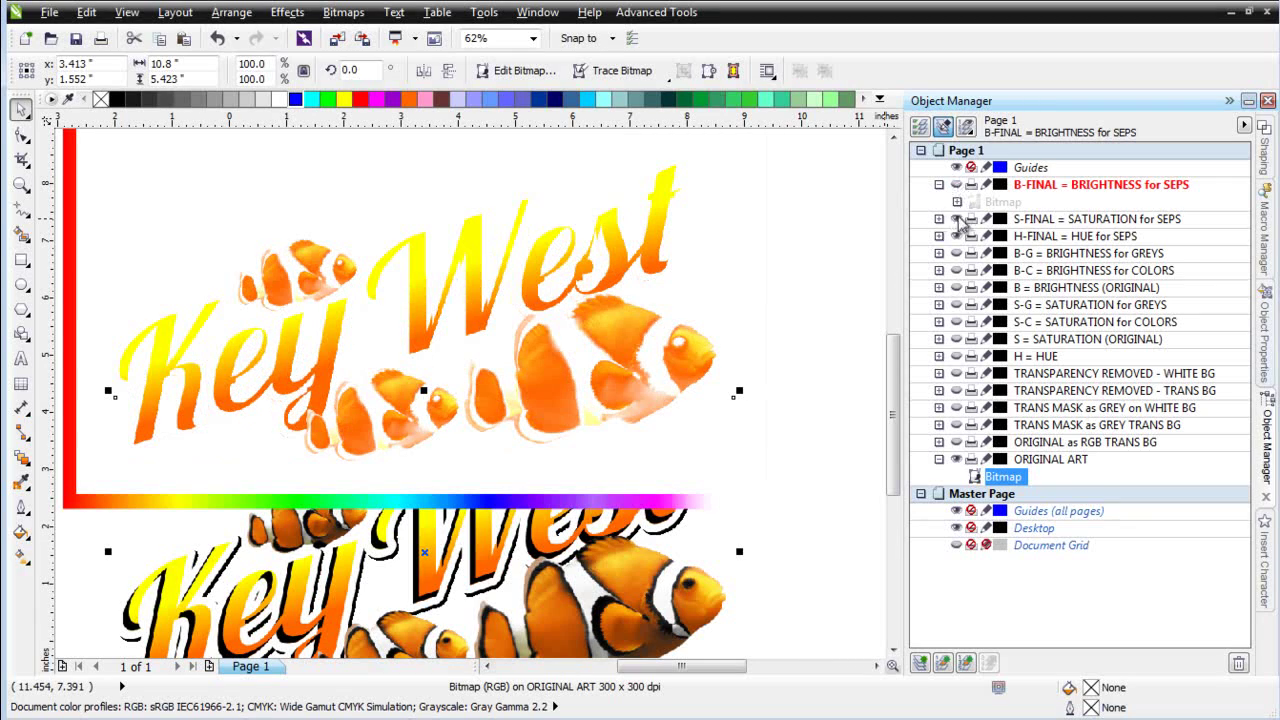
left_click(956, 218)
left_click(956, 236)
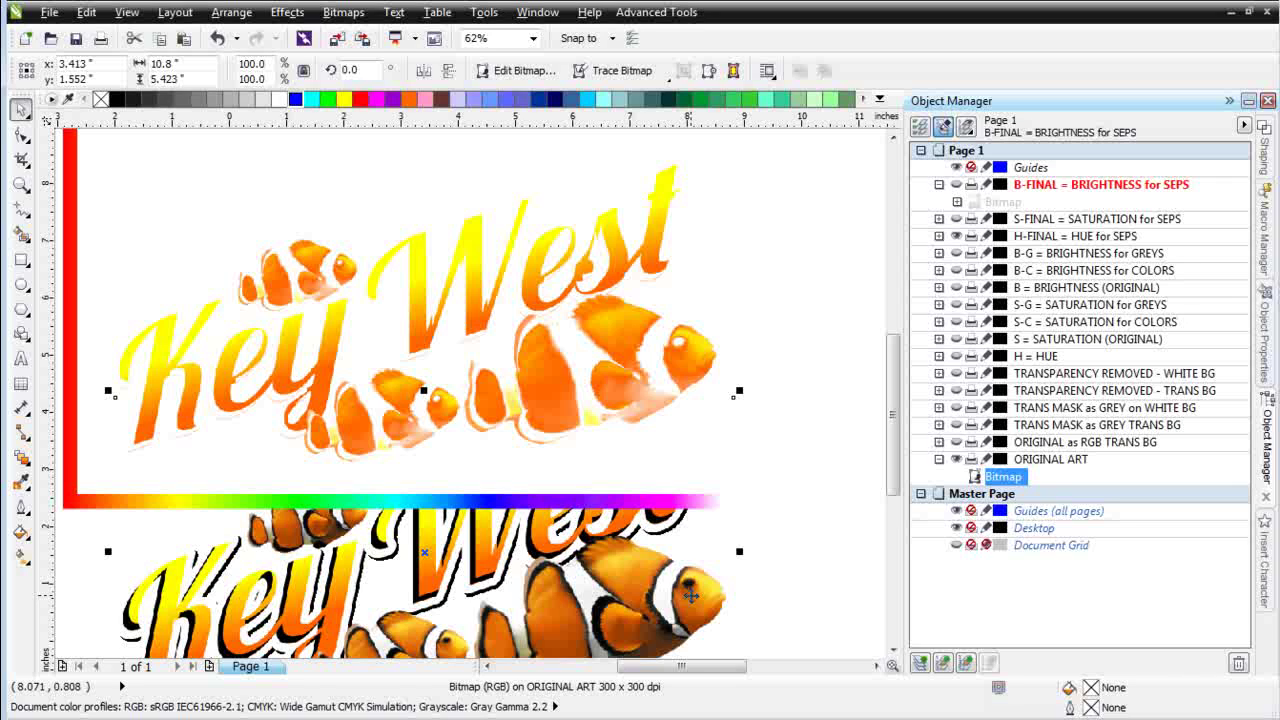
Step: Undo and redo to compare before and after, then reselect the original art bitmap
key("ctrl+z")
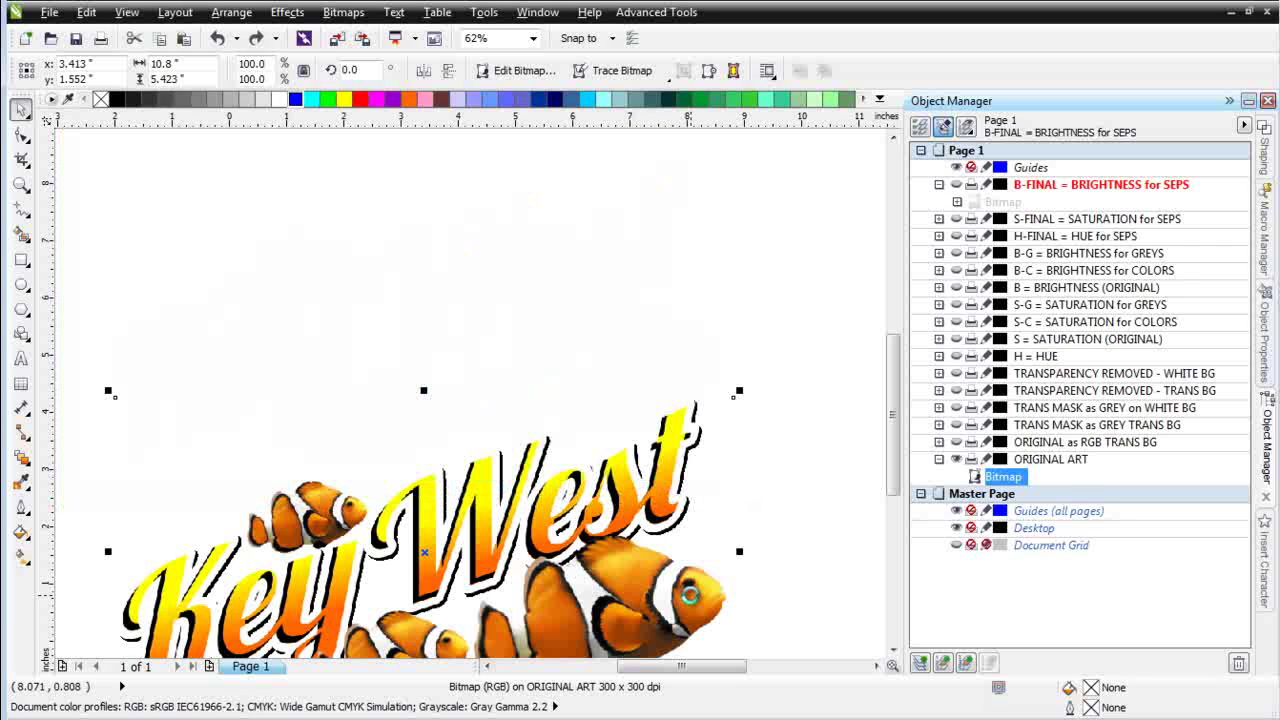
right_click(732, 536)
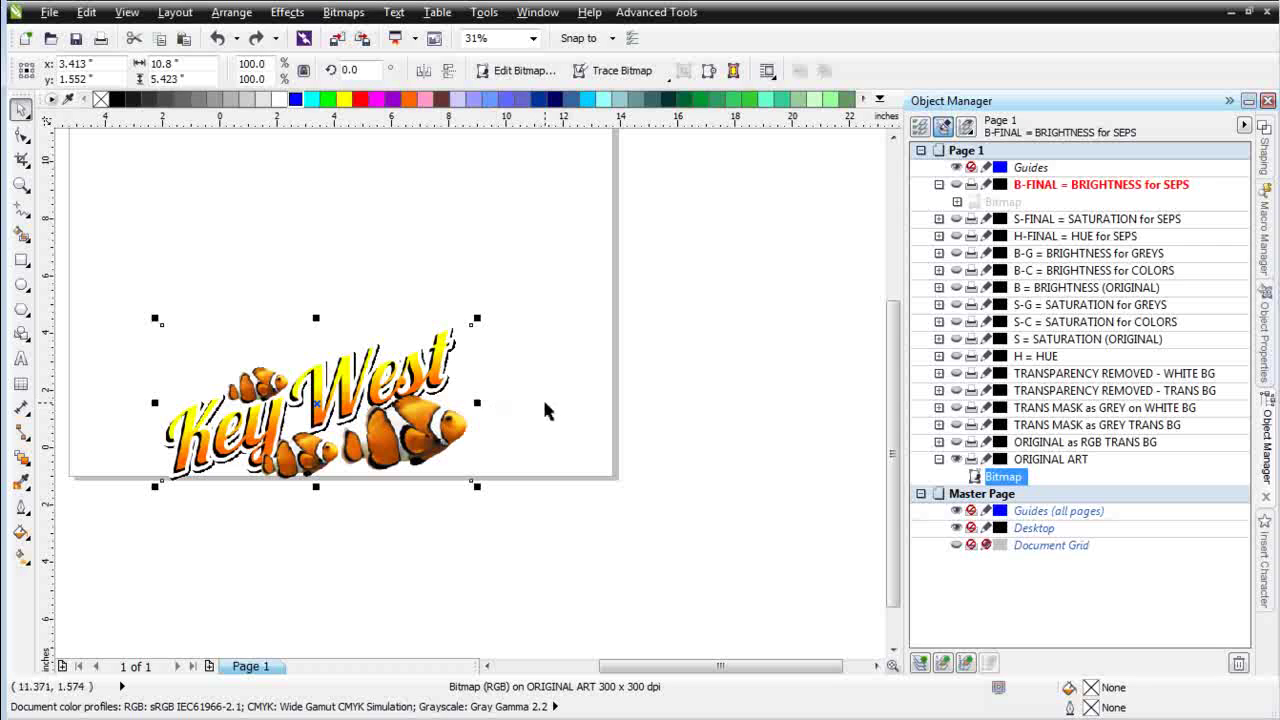
key("ctrl+shift+z")
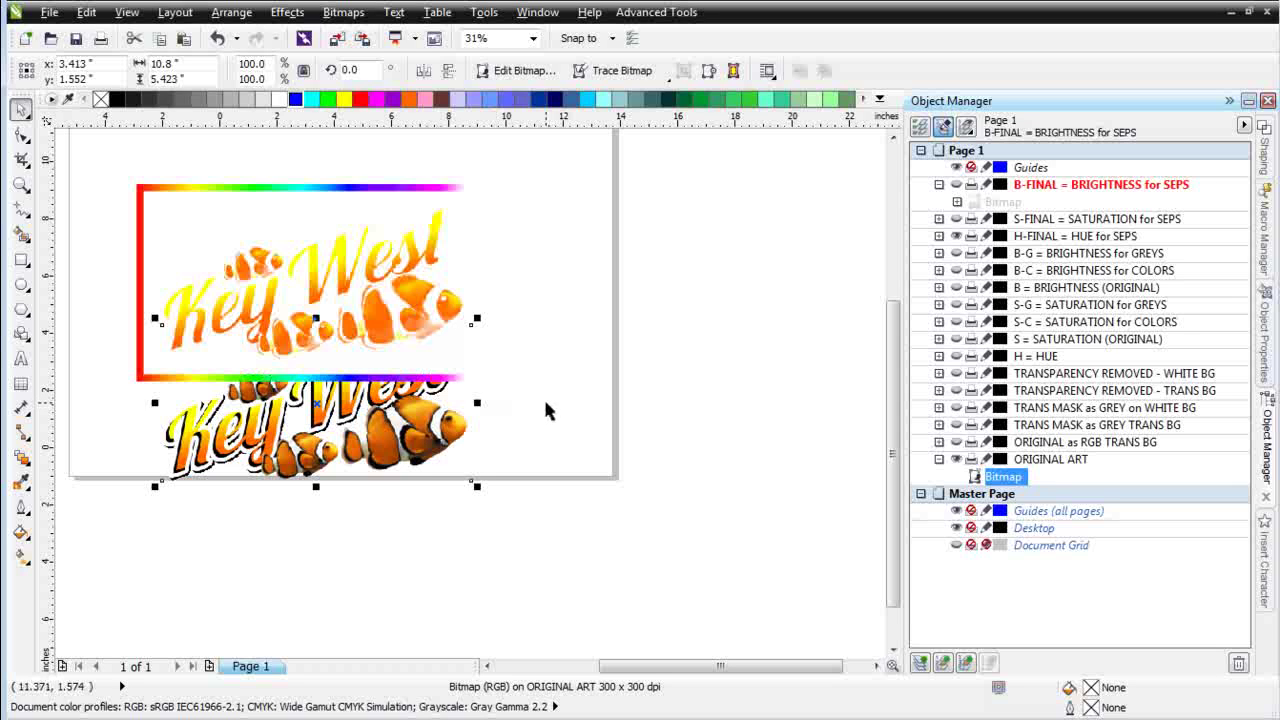
key("ctrl+z")
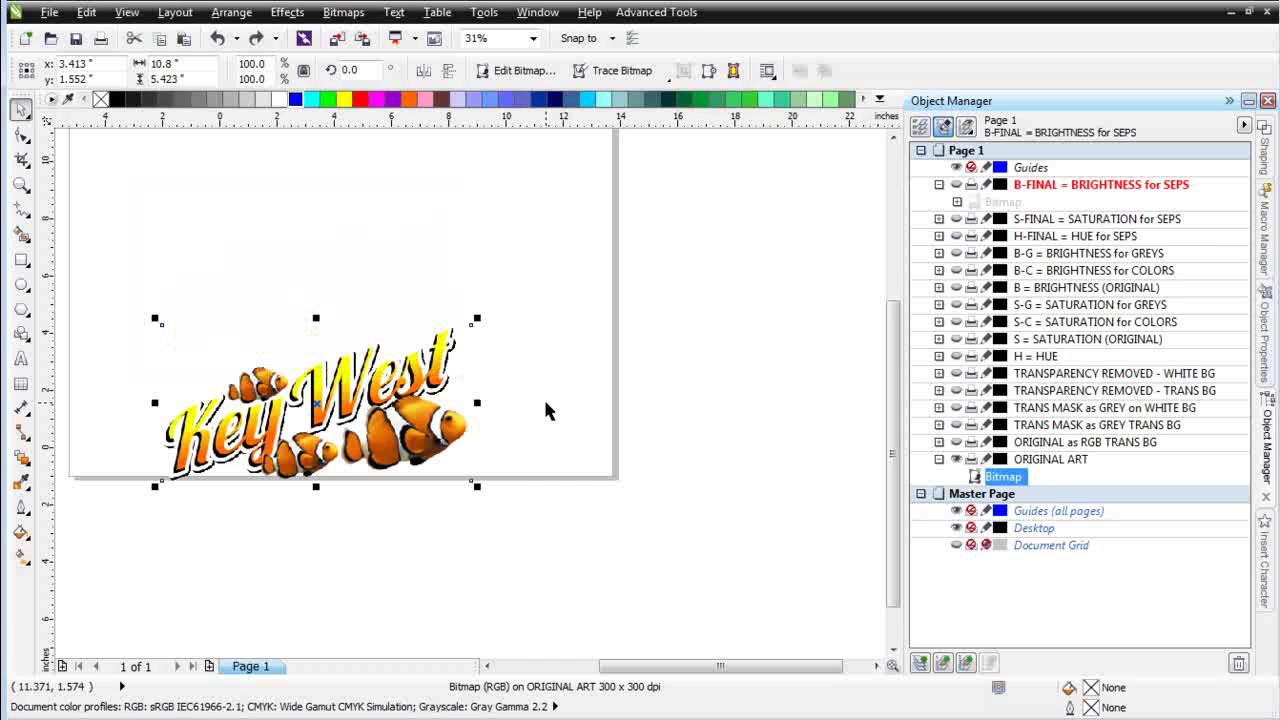
key("ctrl+shift+z")
left_click(516, 495)
left_click(385, 453)
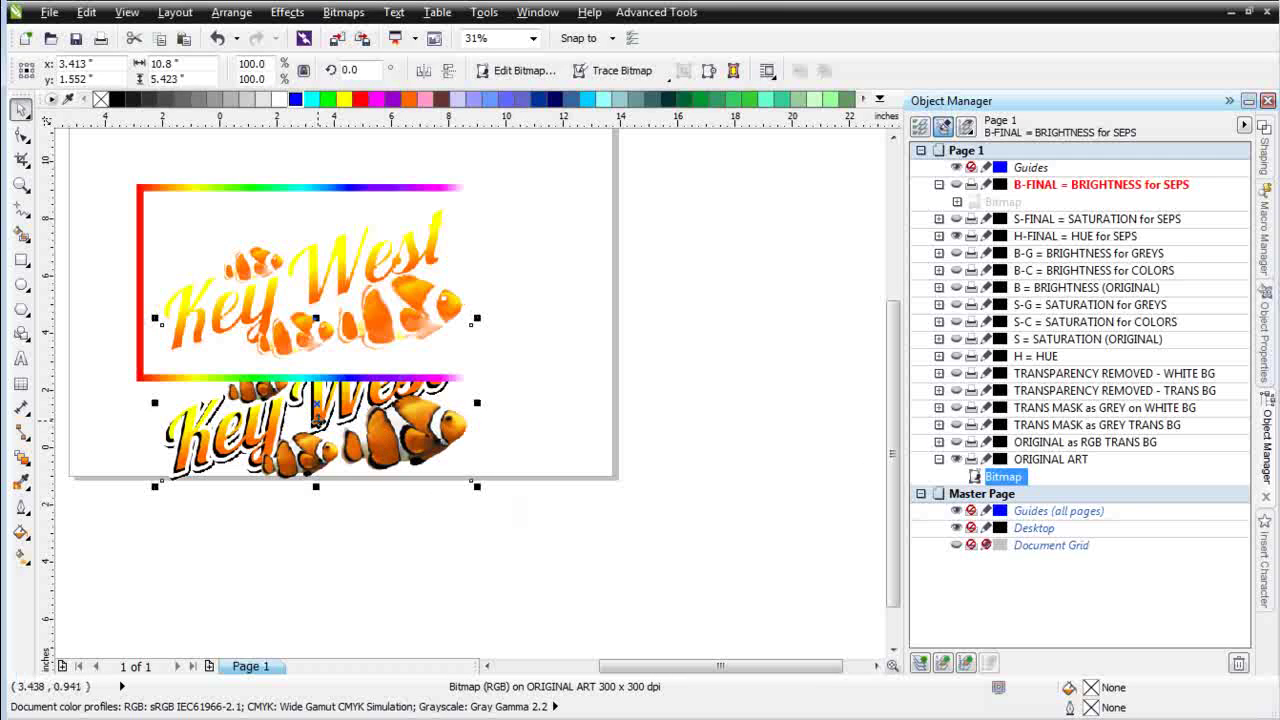
Step: Move the original bitmap back up into the frame and make B-FINAL visible again
left_click_drag(316, 412, 316, 285)
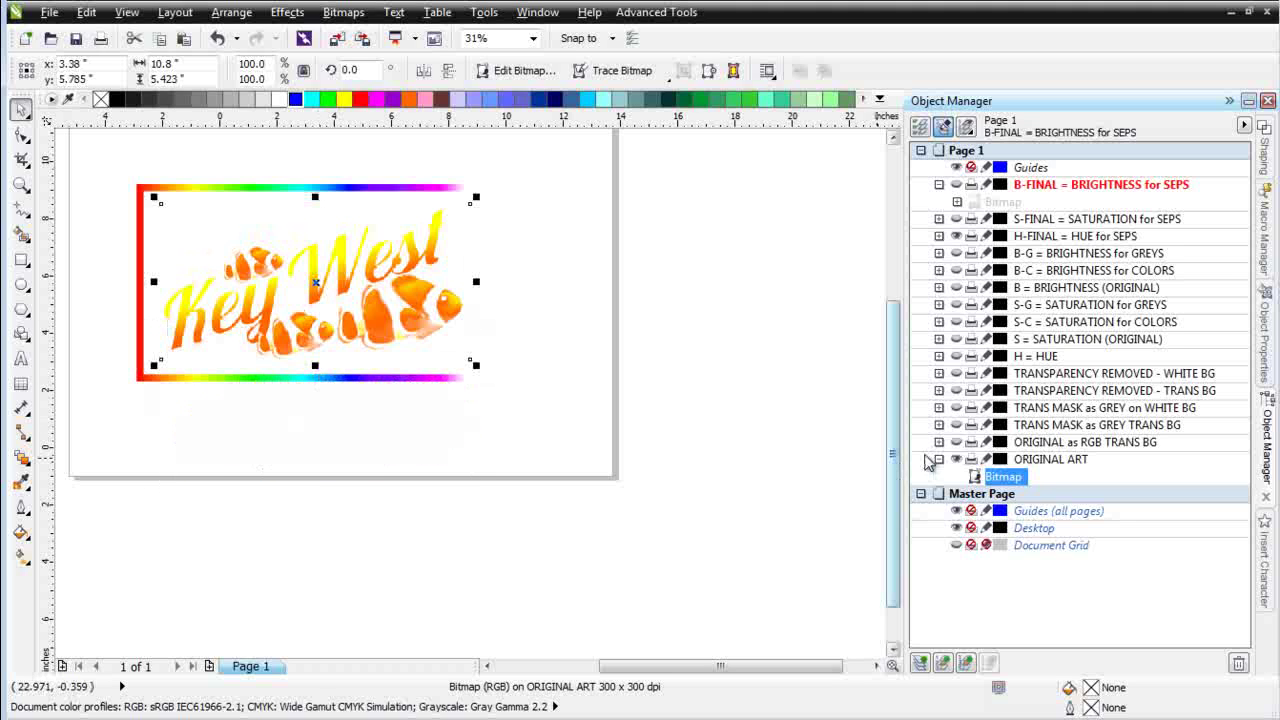
key("Escape")
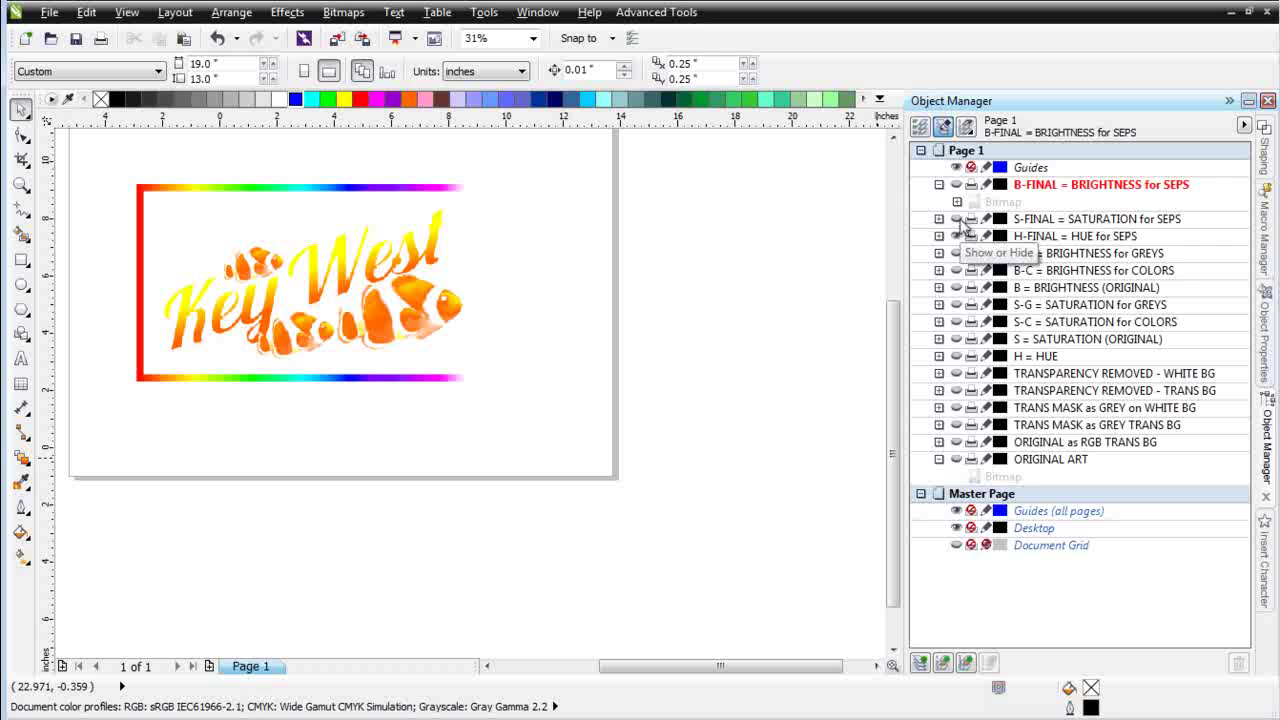
left_click(958, 201)
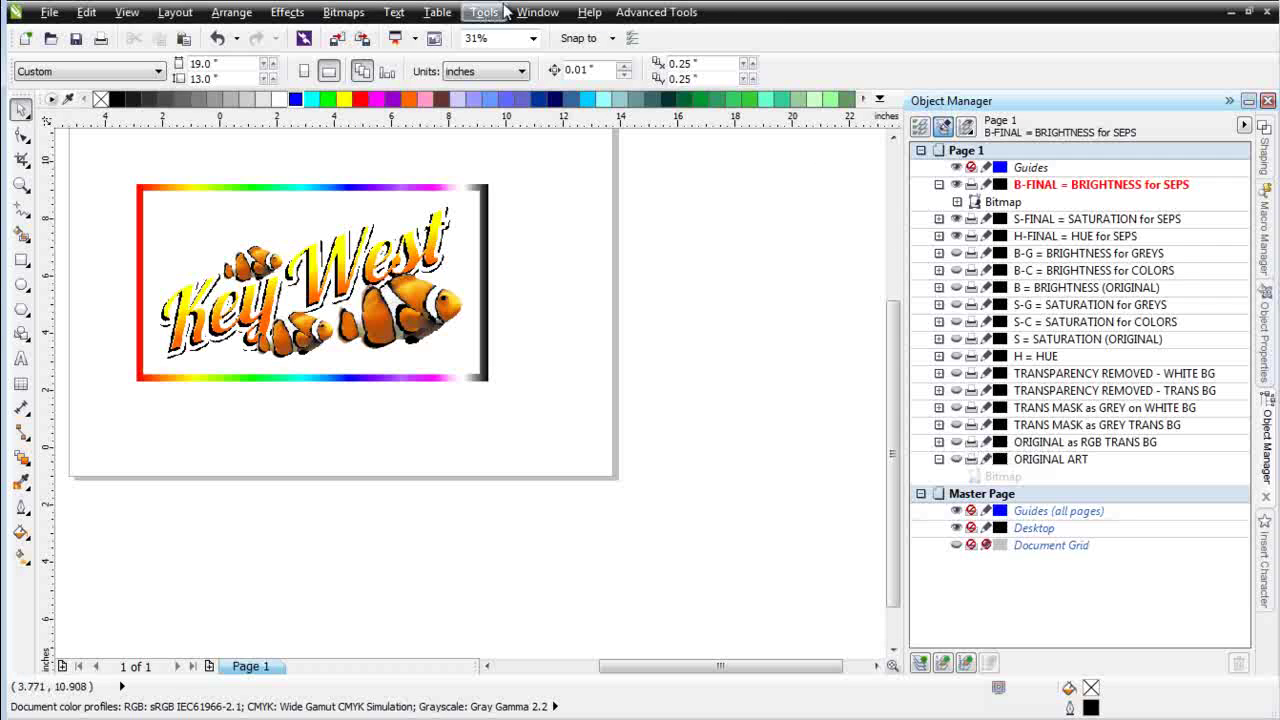
Step: Generate SimpleSeps Raster separations into BLACK, HIGHLIGHT WHITE, hue, UNDERBASE WHITE and BACKGROUND COLOR layers
left_click(656, 12)
left_click(655, 99)
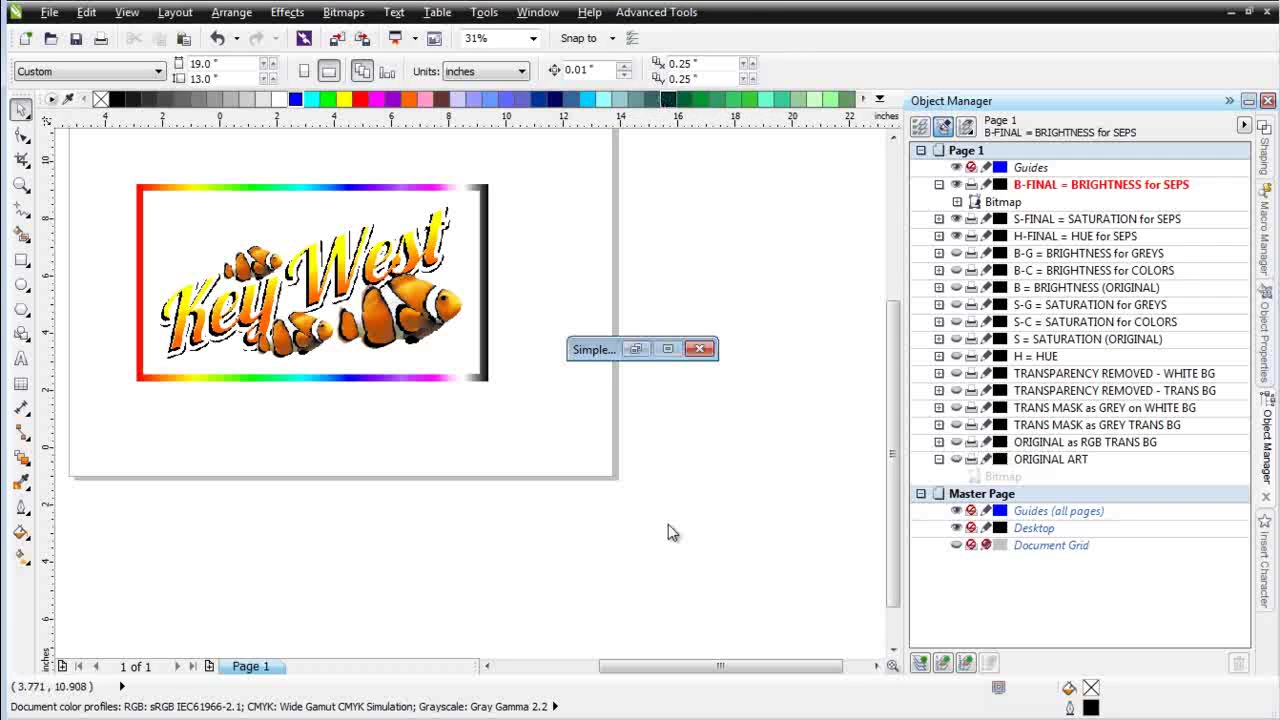
left_click(612, 412)
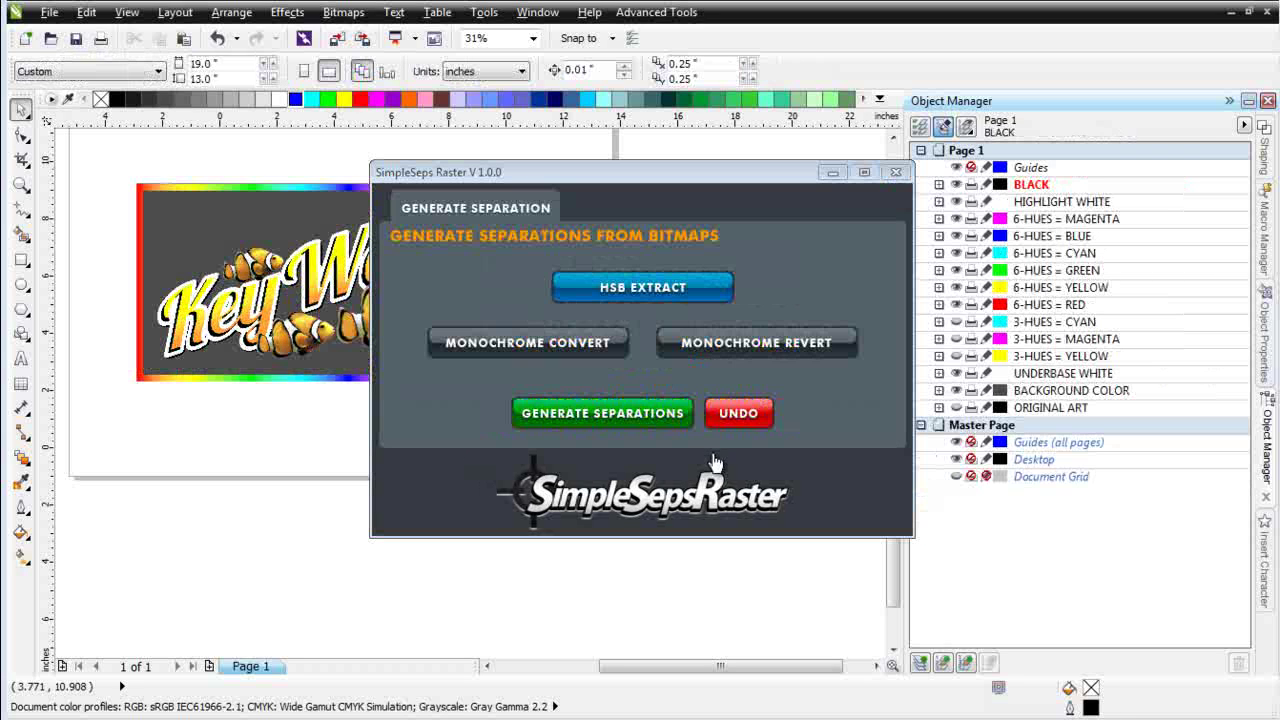
Step: Place a copy of the ORIGINAL ART bitmap below the separated design at 62% zoom
left_click(896, 172)
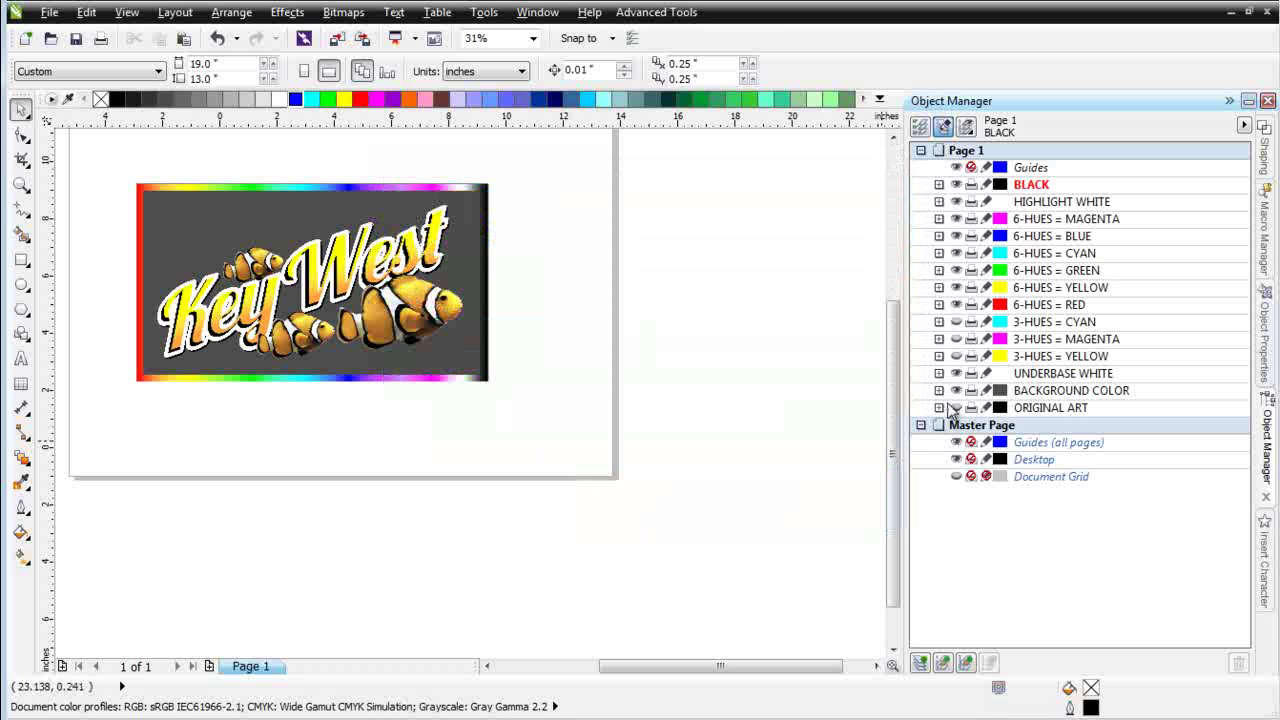
left_click(939, 408)
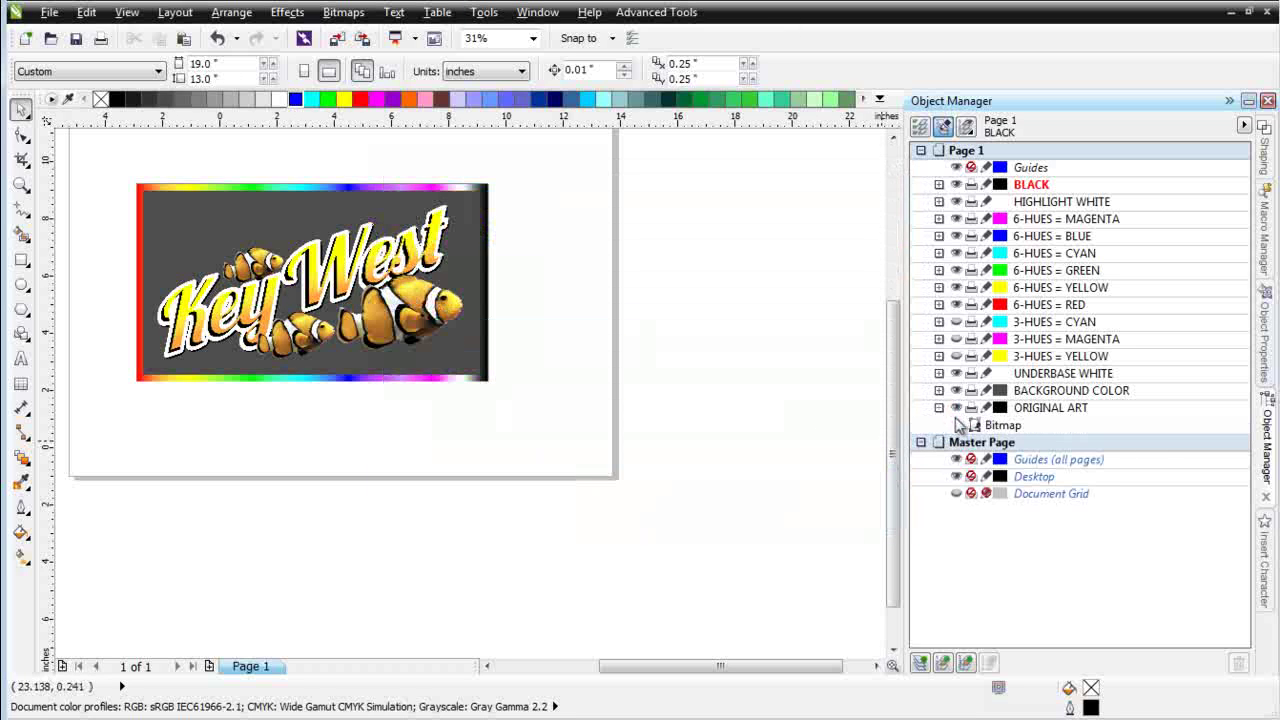
left_click(1050, 408)
left_click(1003, 425)
left_click_drag(318, 285, 310, 472)
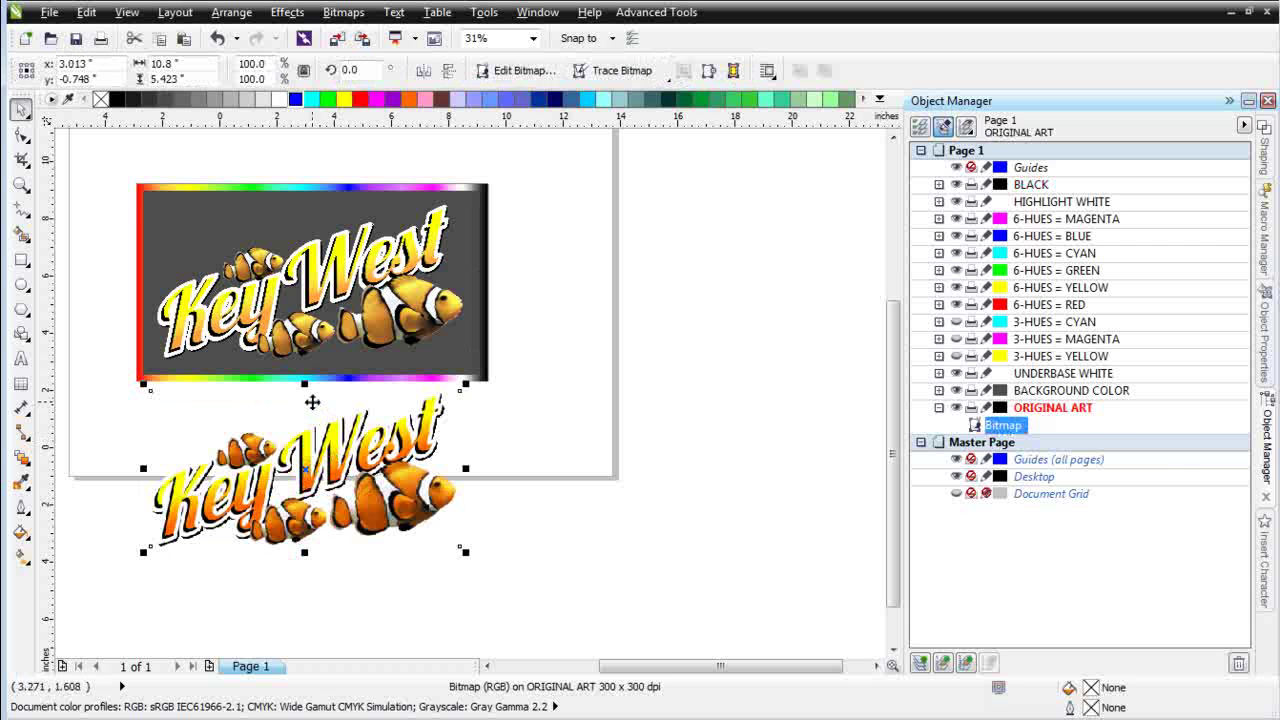
scroll(311, 400, "up", 1)
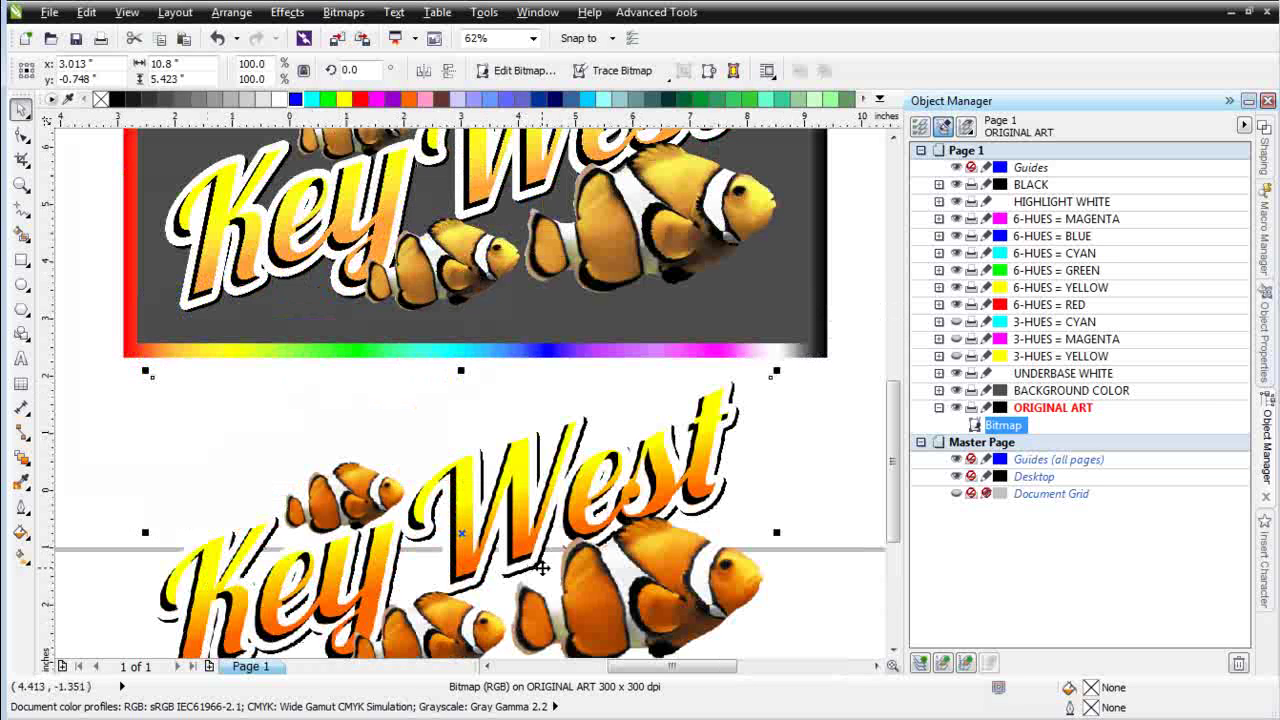
left_click_drag(537, 539, 567, 524)
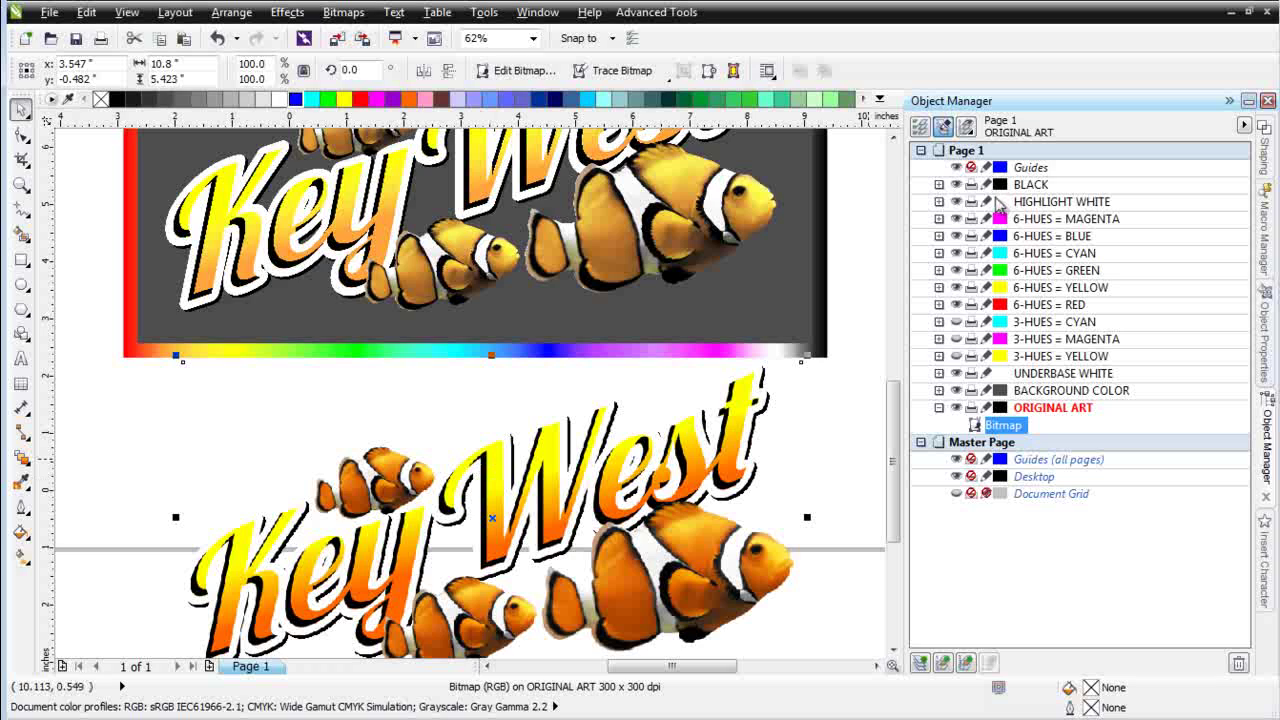
left_click(957, 204)
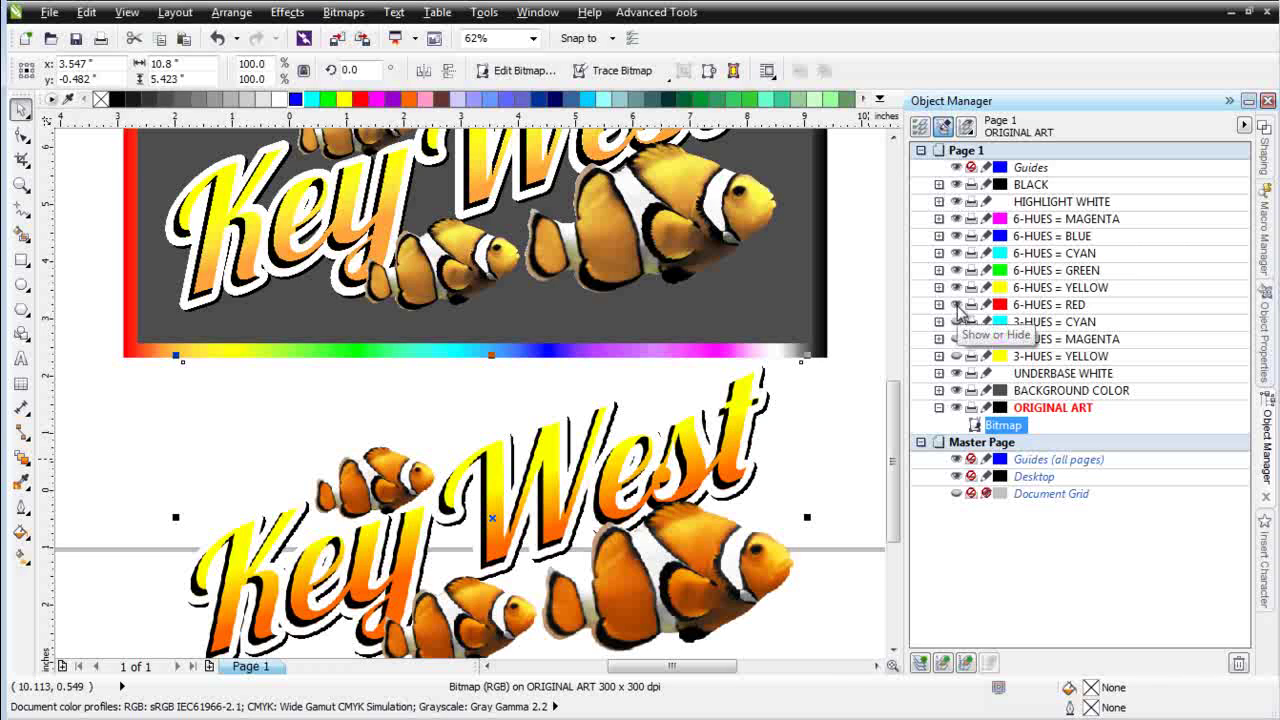
left_click(1050, 304)
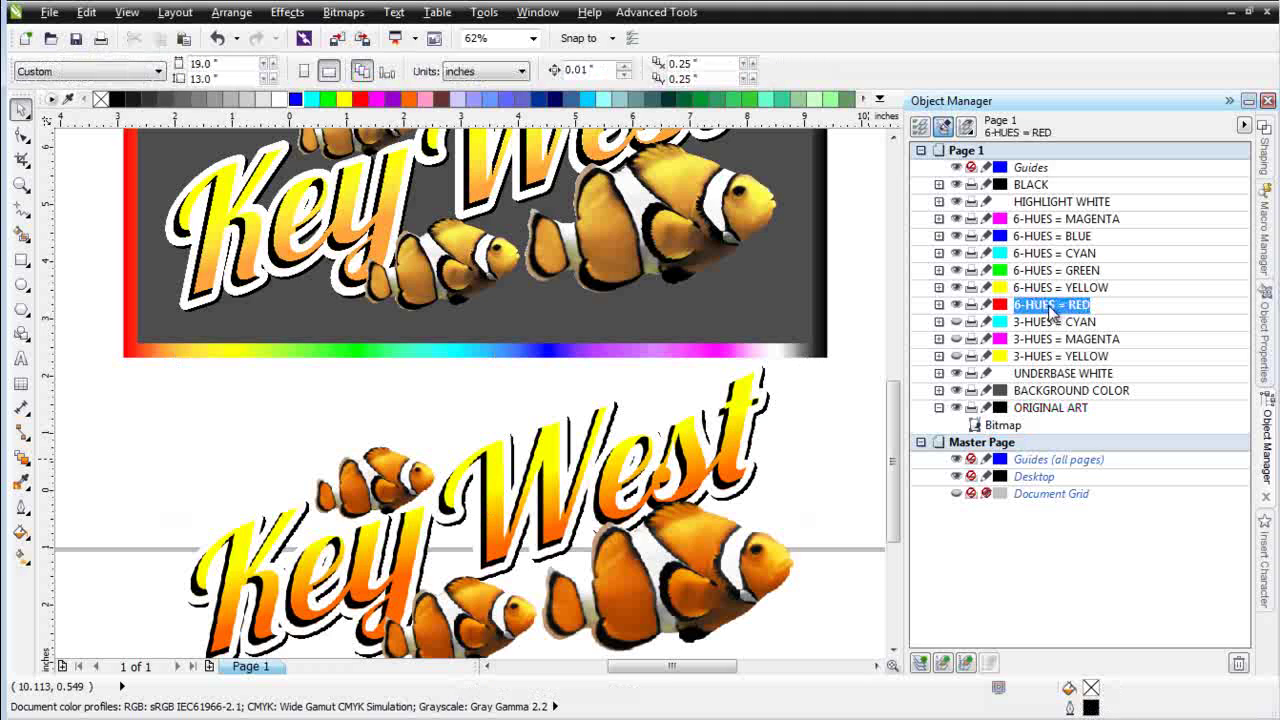
Step: Revert the Red Monochrome bitmap on 6-HUES = RED to grayscale with SimpleSeps Monochrome Revert
left_click(938, 304)
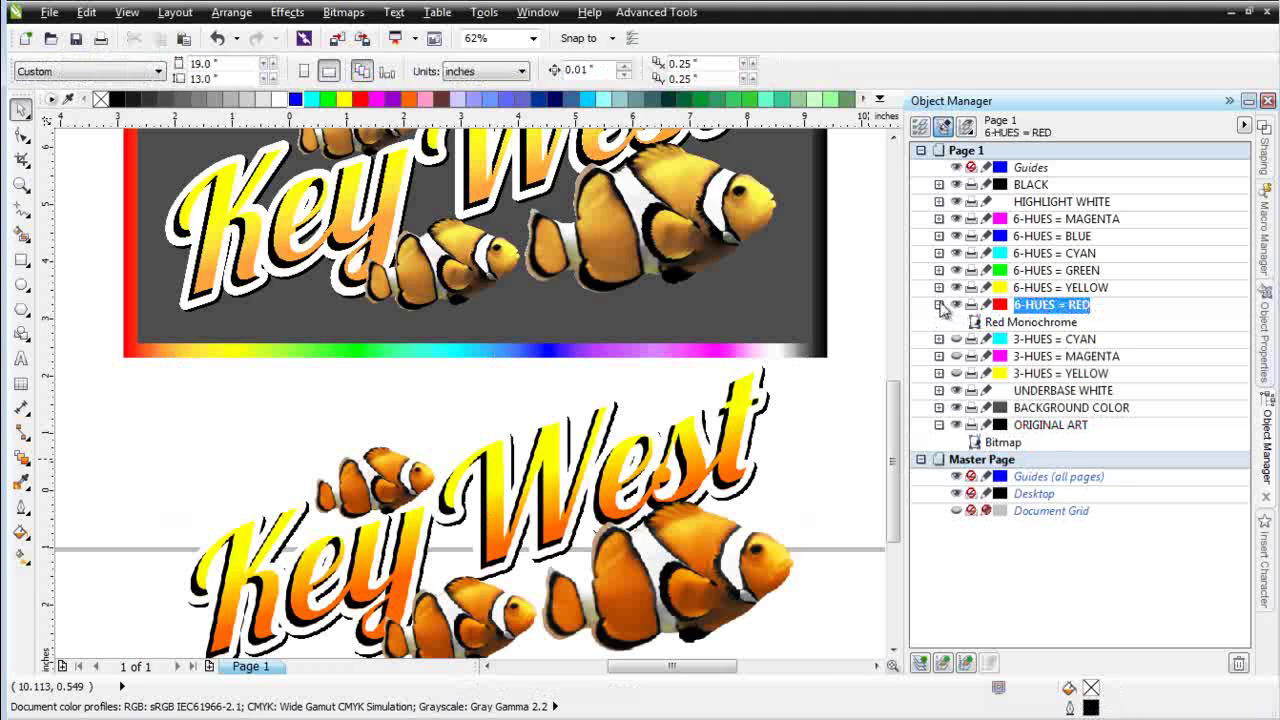
left_click(1050, 323)
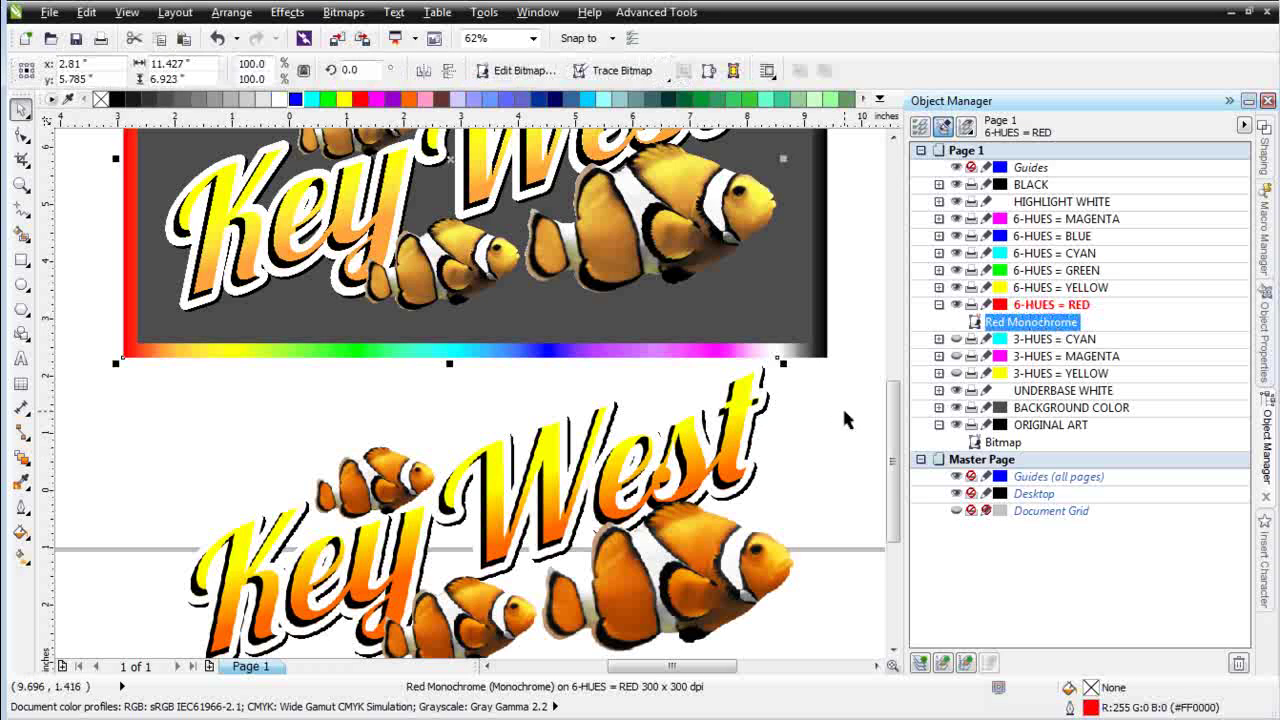
left_click(656, 13)
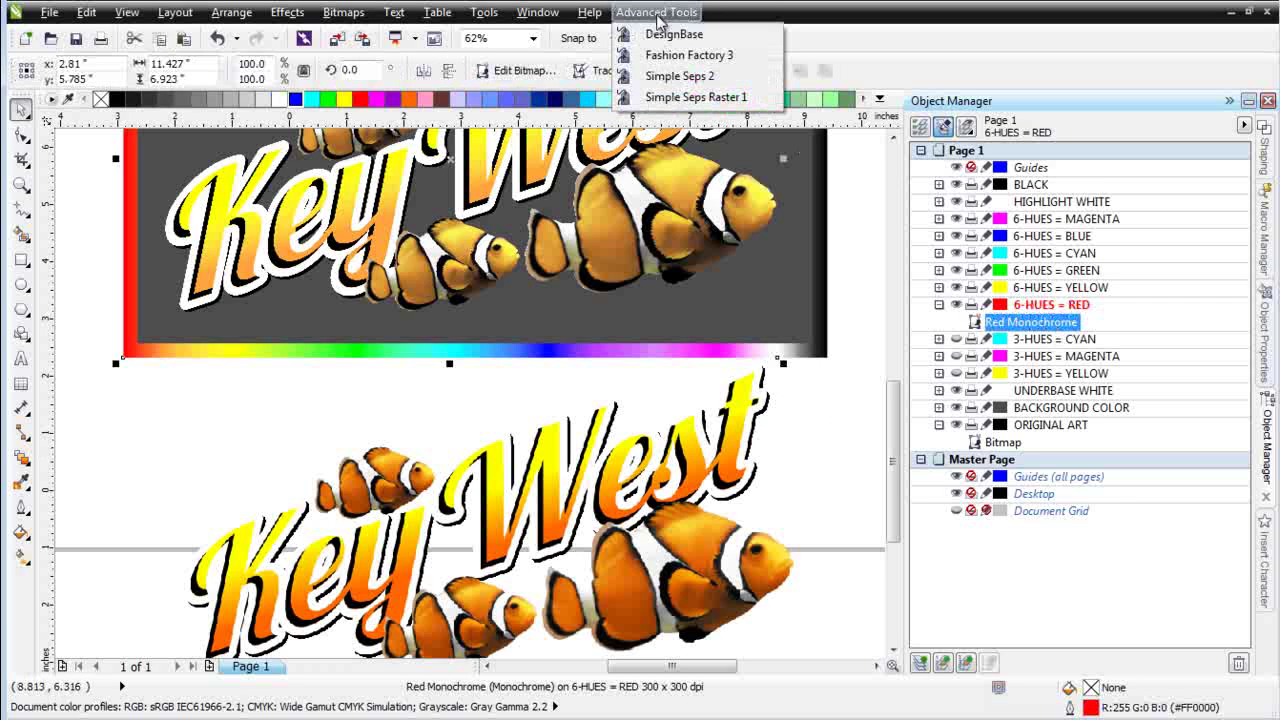
left_click(666, 97)
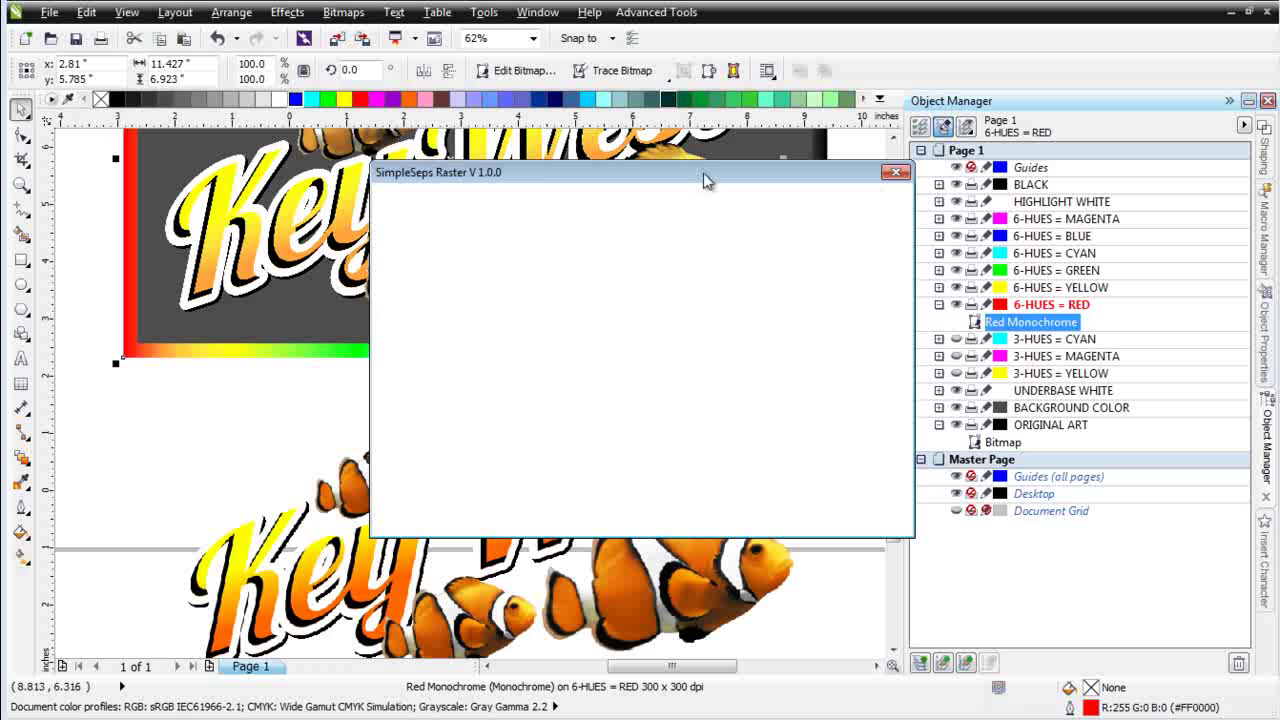
left_click(460, 212)
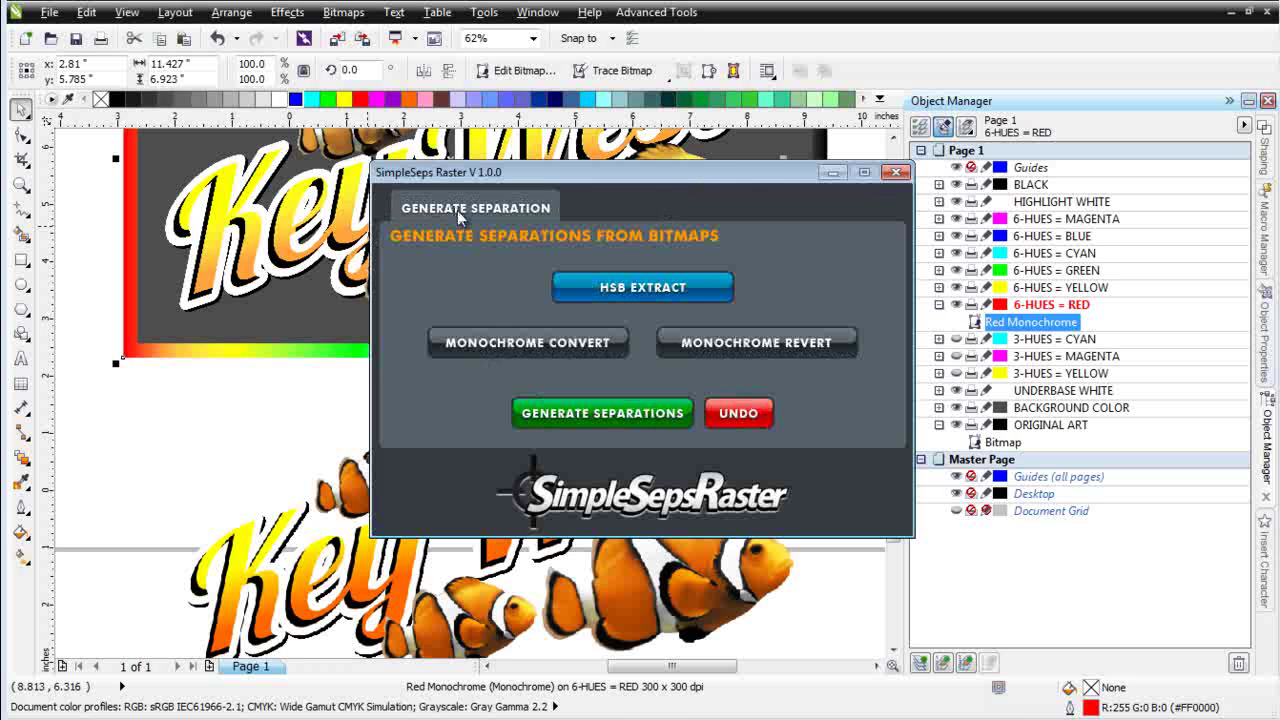
left_click(752, 343)
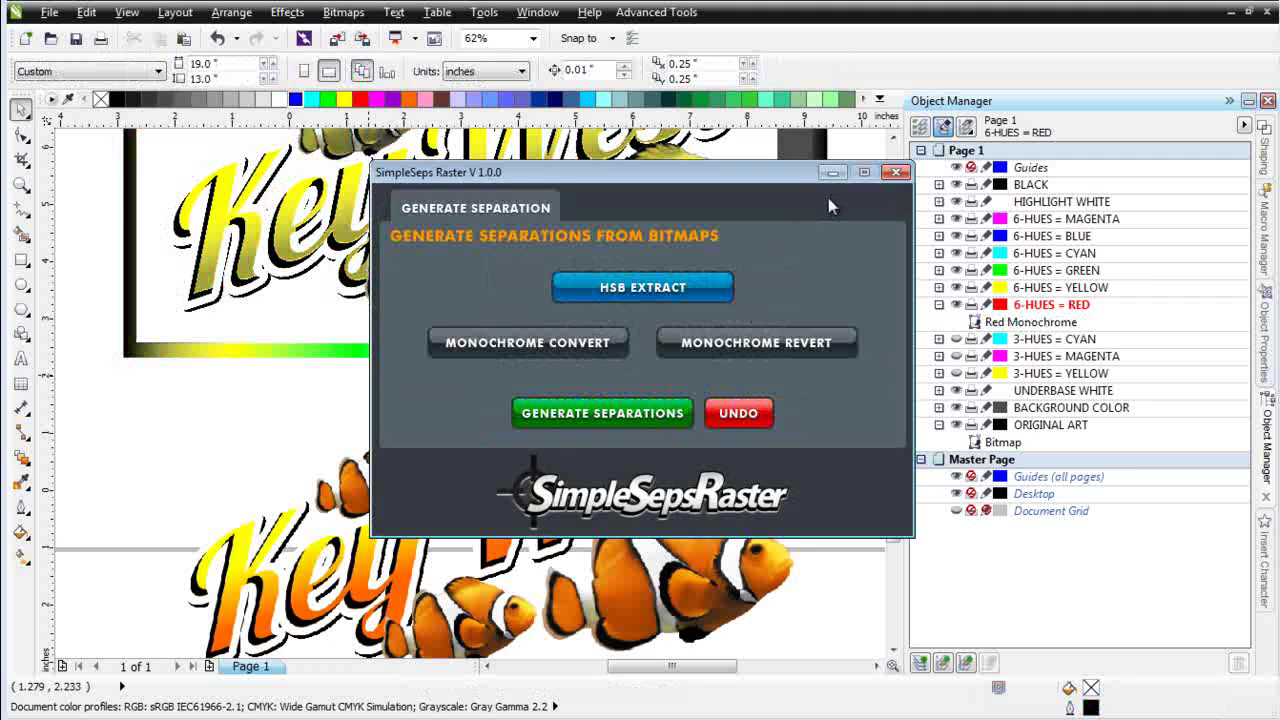
left_click(833, 174)
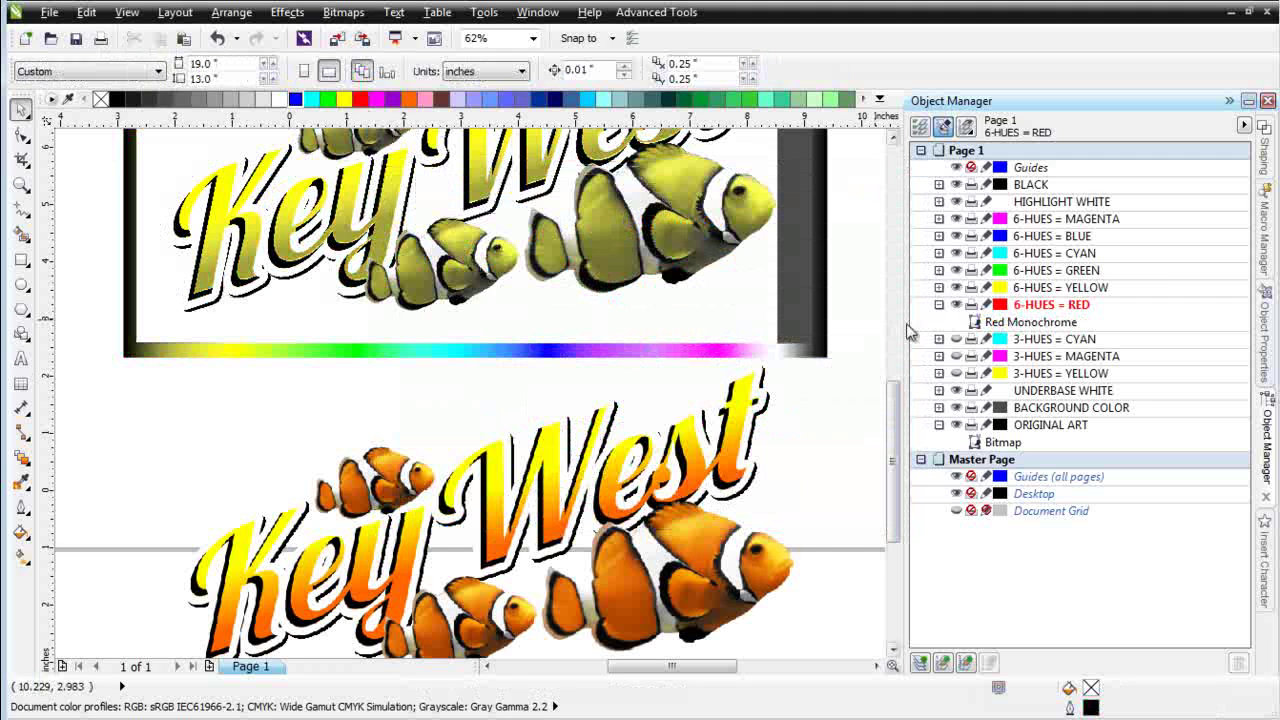
left_click(1012, 322)
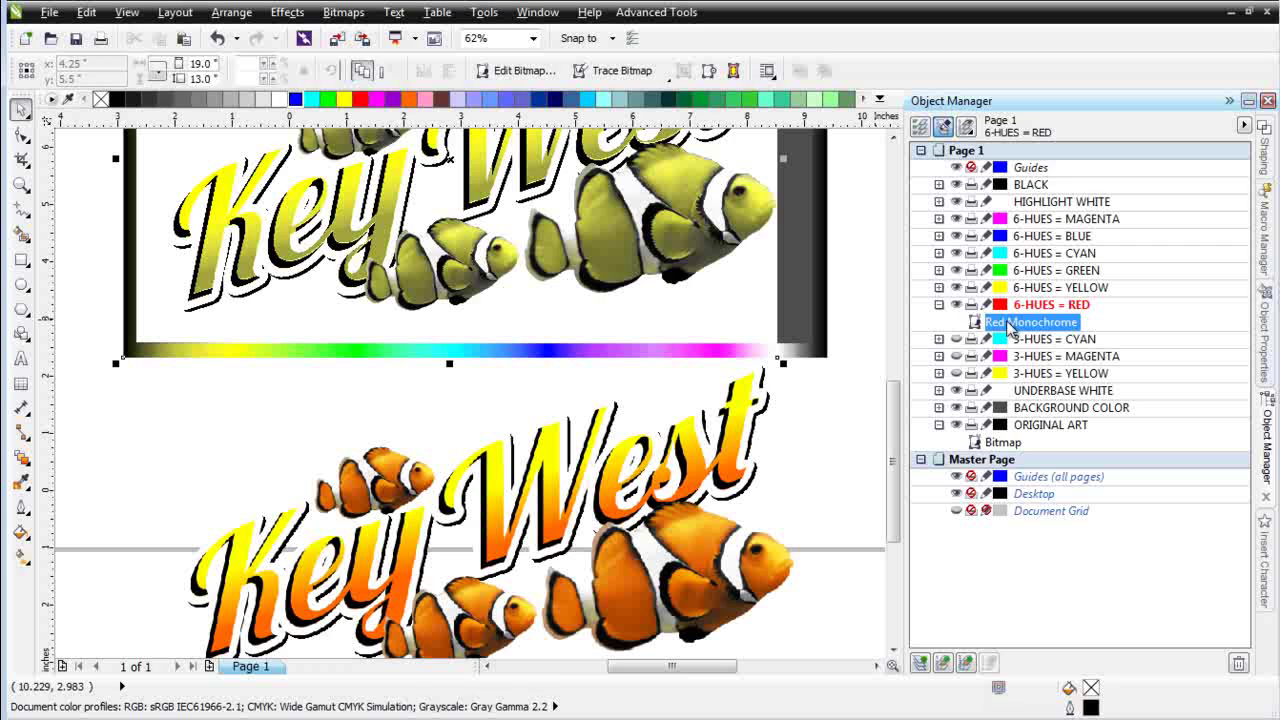
Step: Open Tone Curve on the Red Monochrome bitmap and set the curve style to Straight
left_click(288, 13)
mouse_move(312, 34)
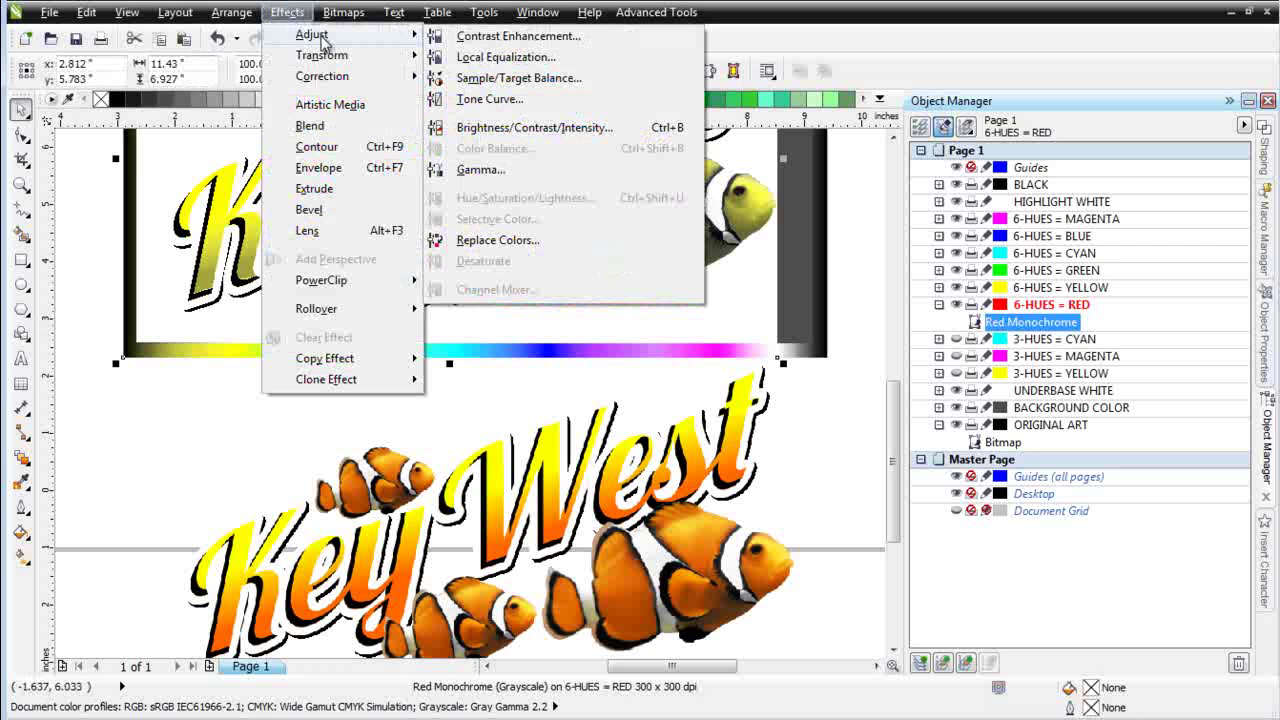
left_click(516, 97)
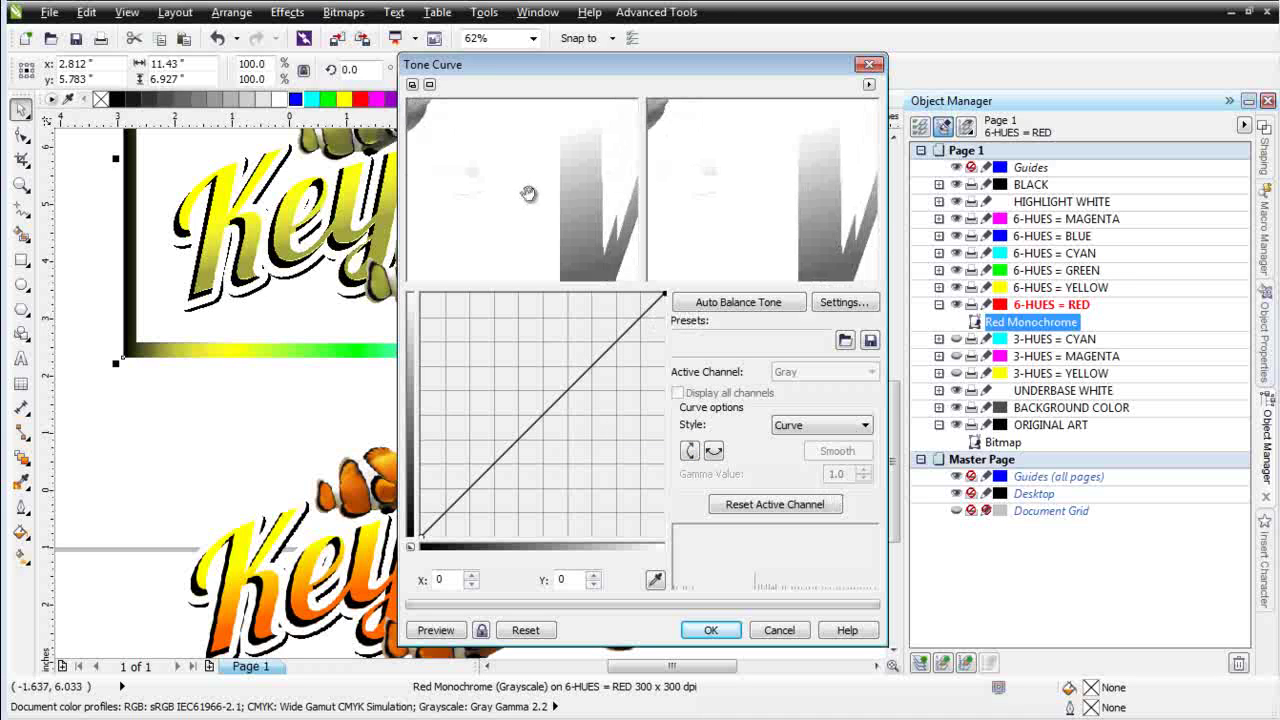
left_click(552, 220)
left_click(552, 220)
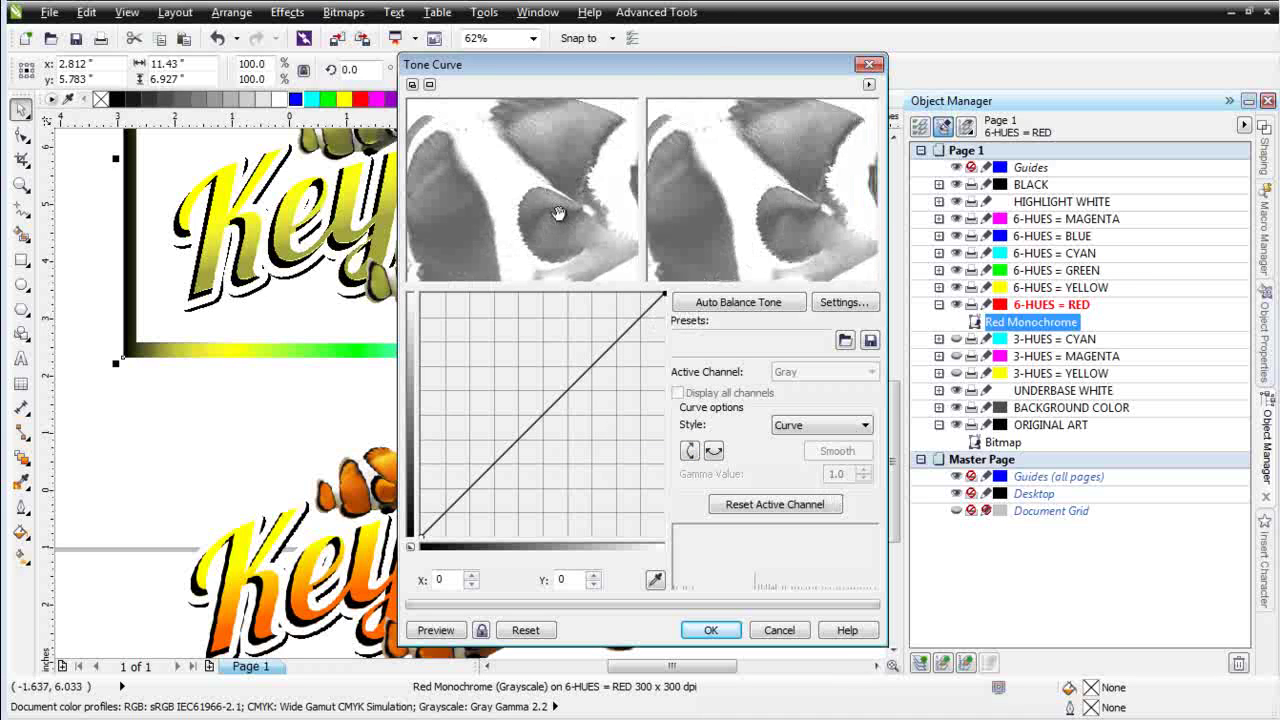
left_click(552, 218)
left_click(520, 205)
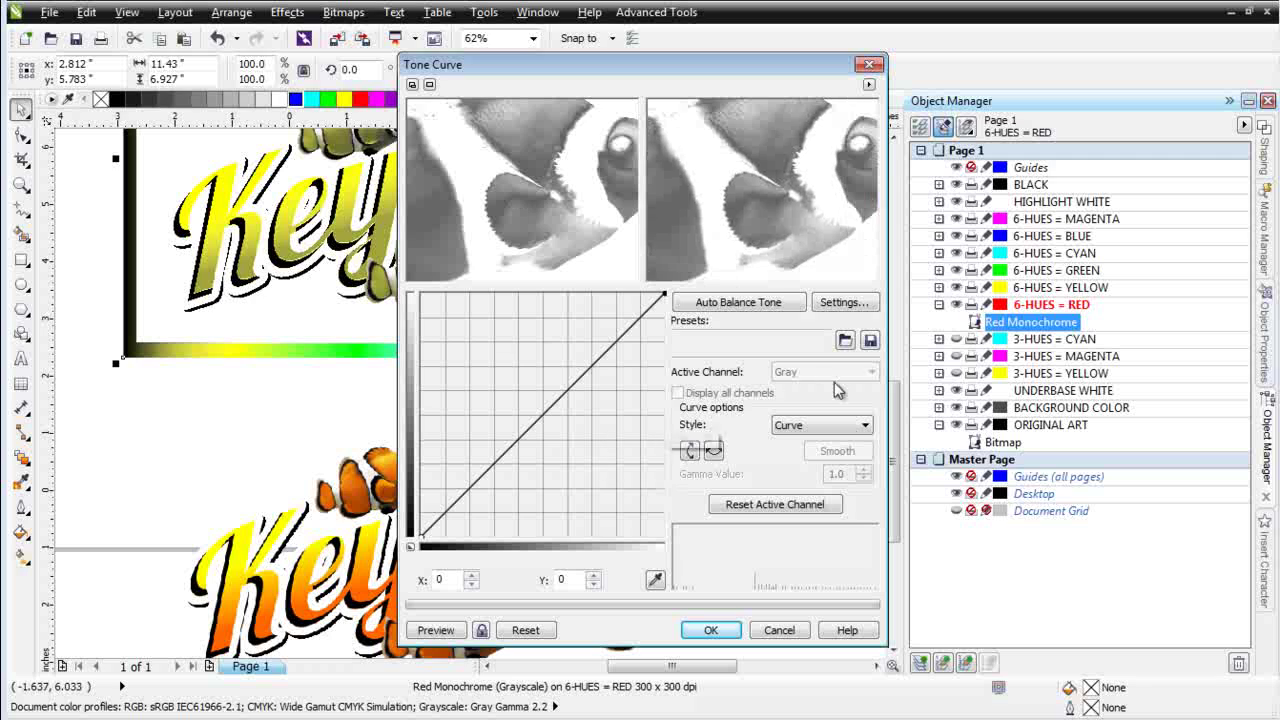
left_click(865, 426)
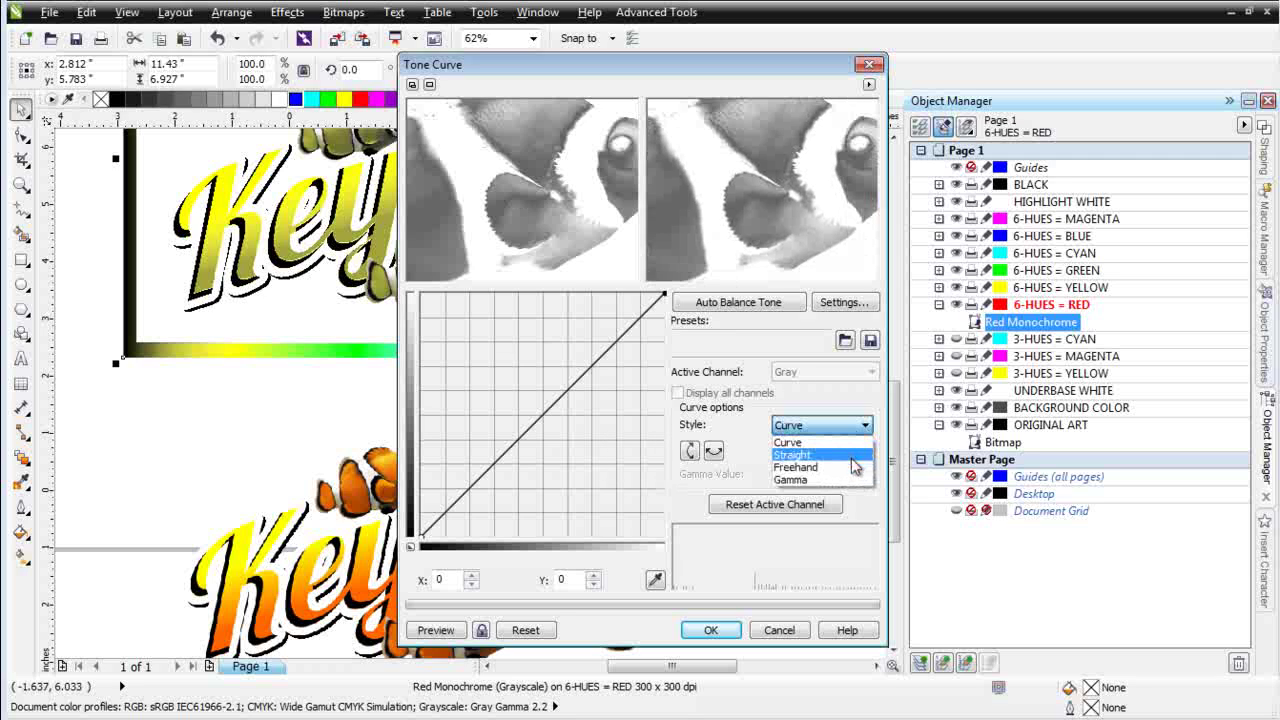
left_click(851, 457)
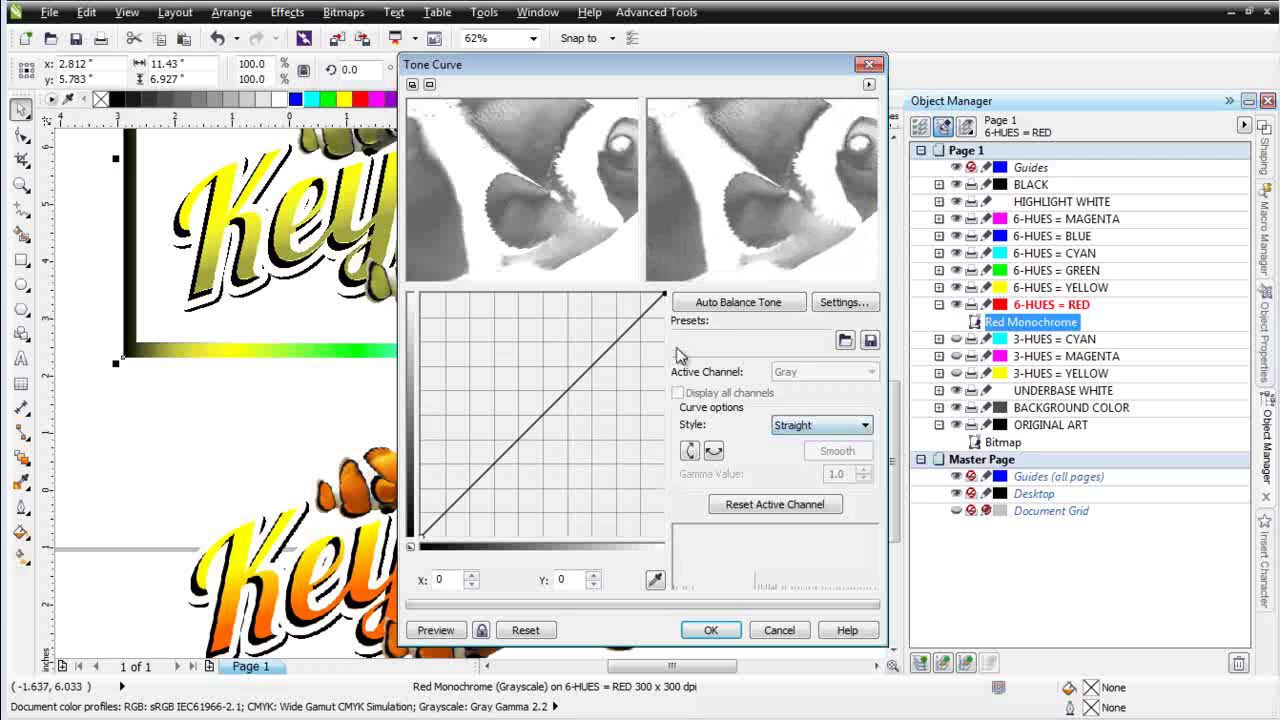
Step: Set the curve nodes to 163/62 and 214/194 and apply the tone curve
left_click(618, 343)
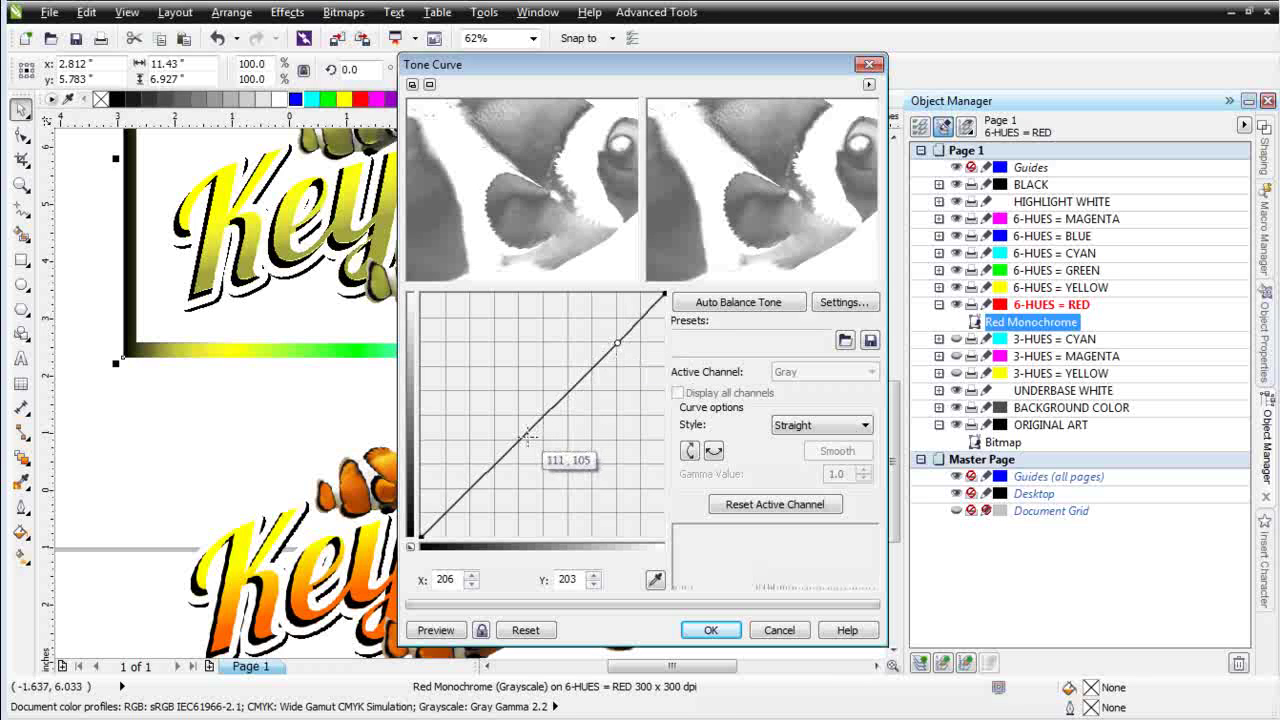
left_click_drag(552, 406, 597, 479)
left_click(435, 630)
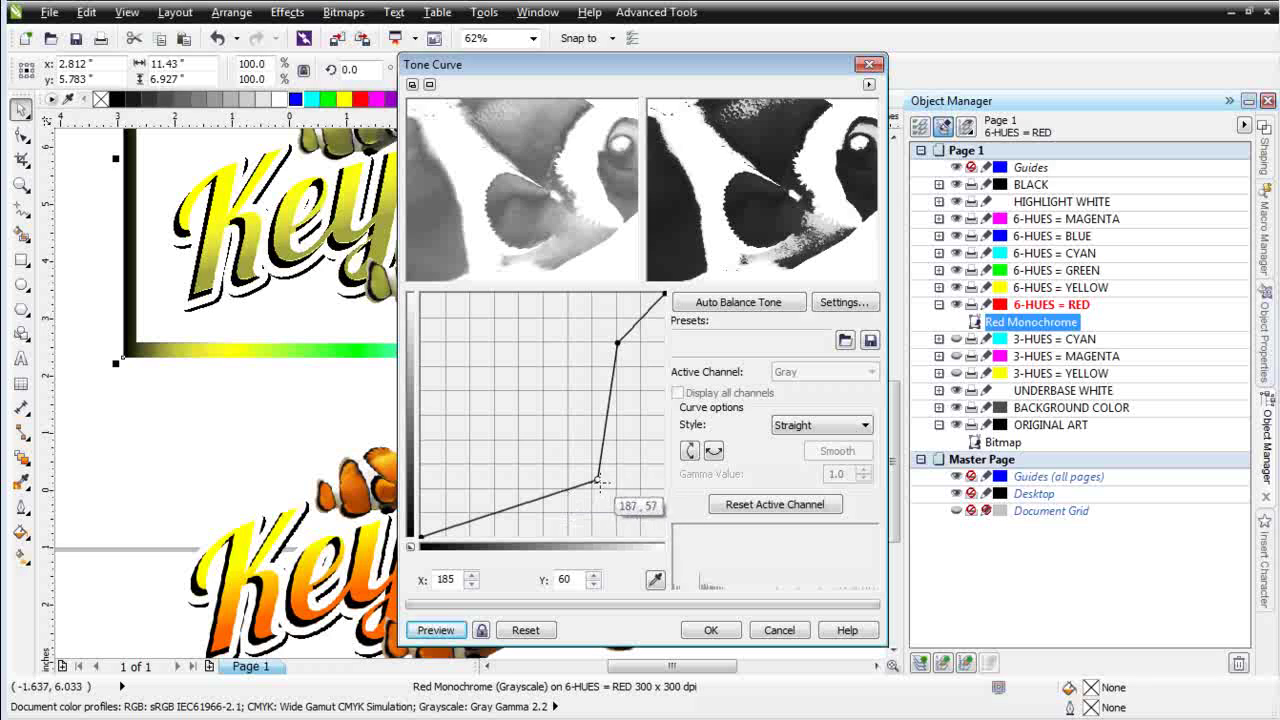
left_click_drag(597, 479, 577, 477)
left_click(435, 630)
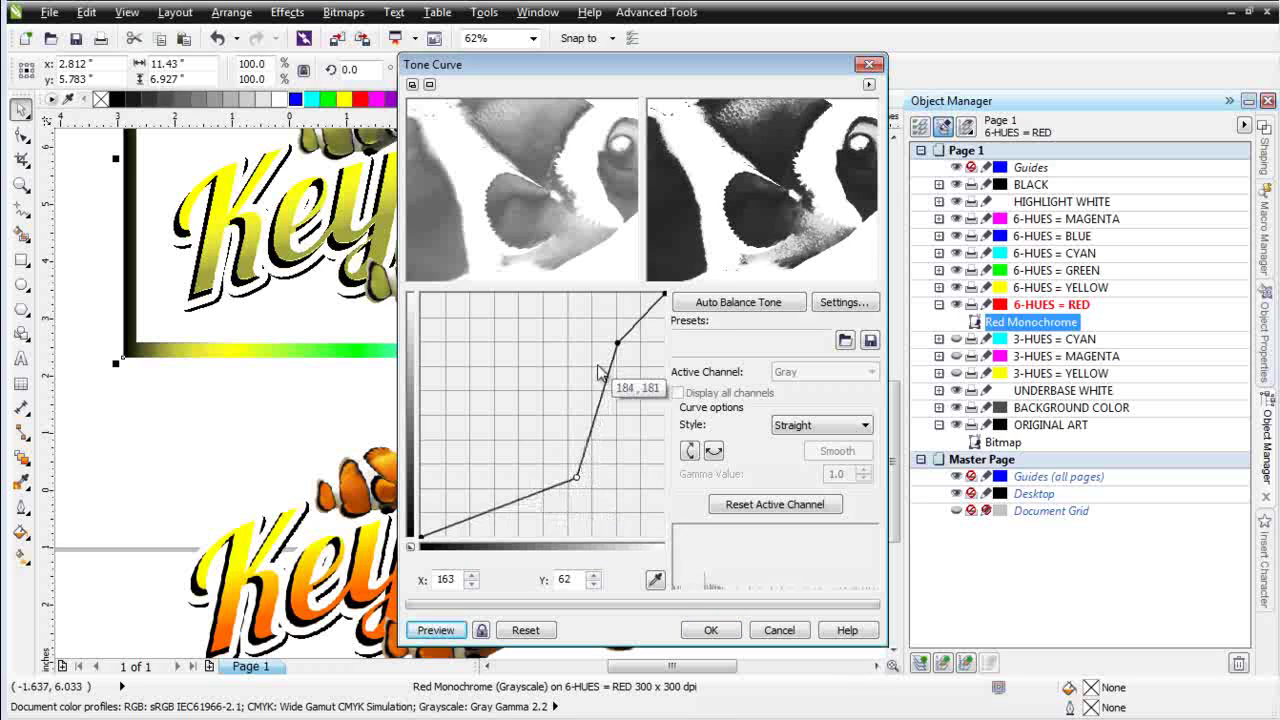
left_click_drag(617, 344, 625, 351)
left_click(433, 628)
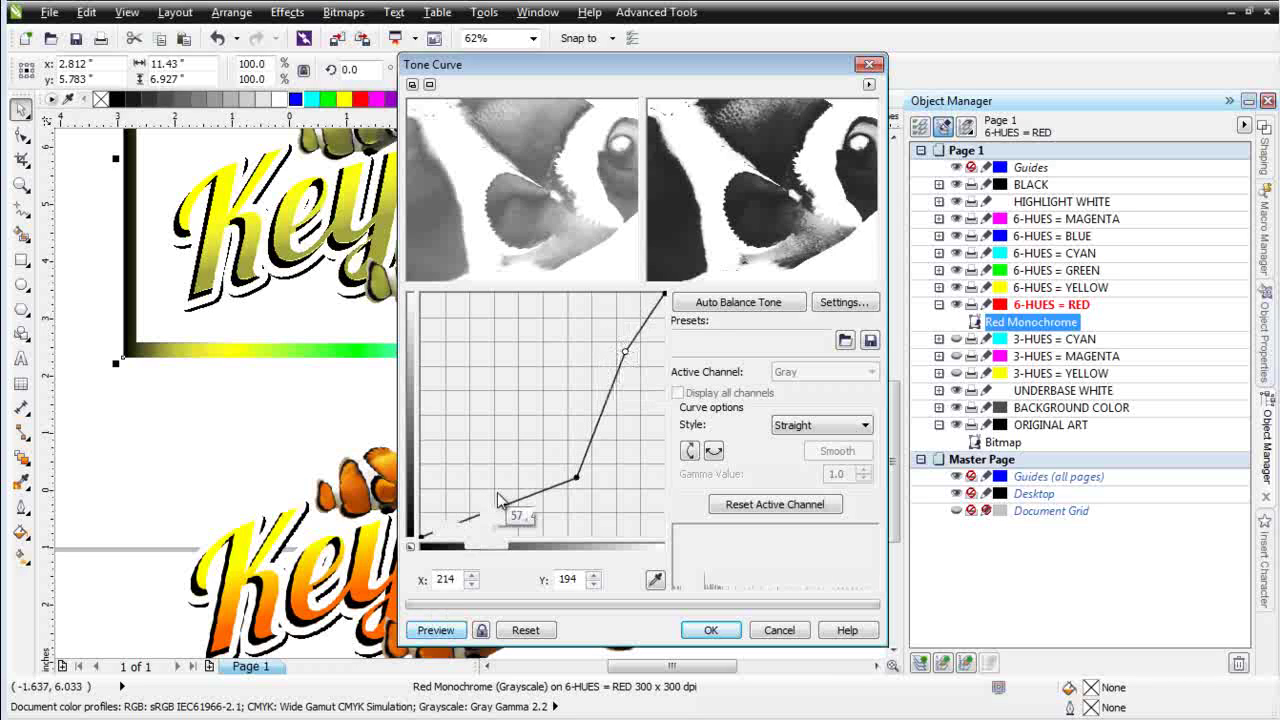
left_click(713, 631)
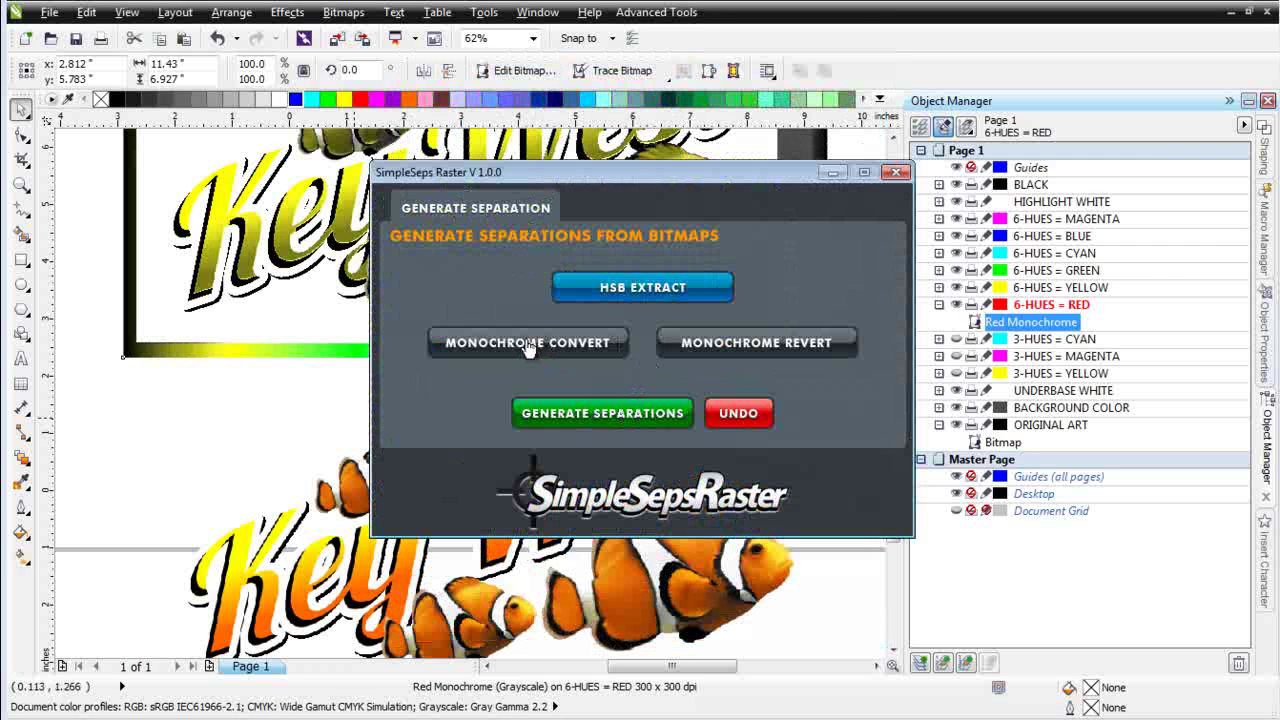
Step: Convert the red separation back to 1-bit monochrome and tint it red from the palette
left_click(527, 344)
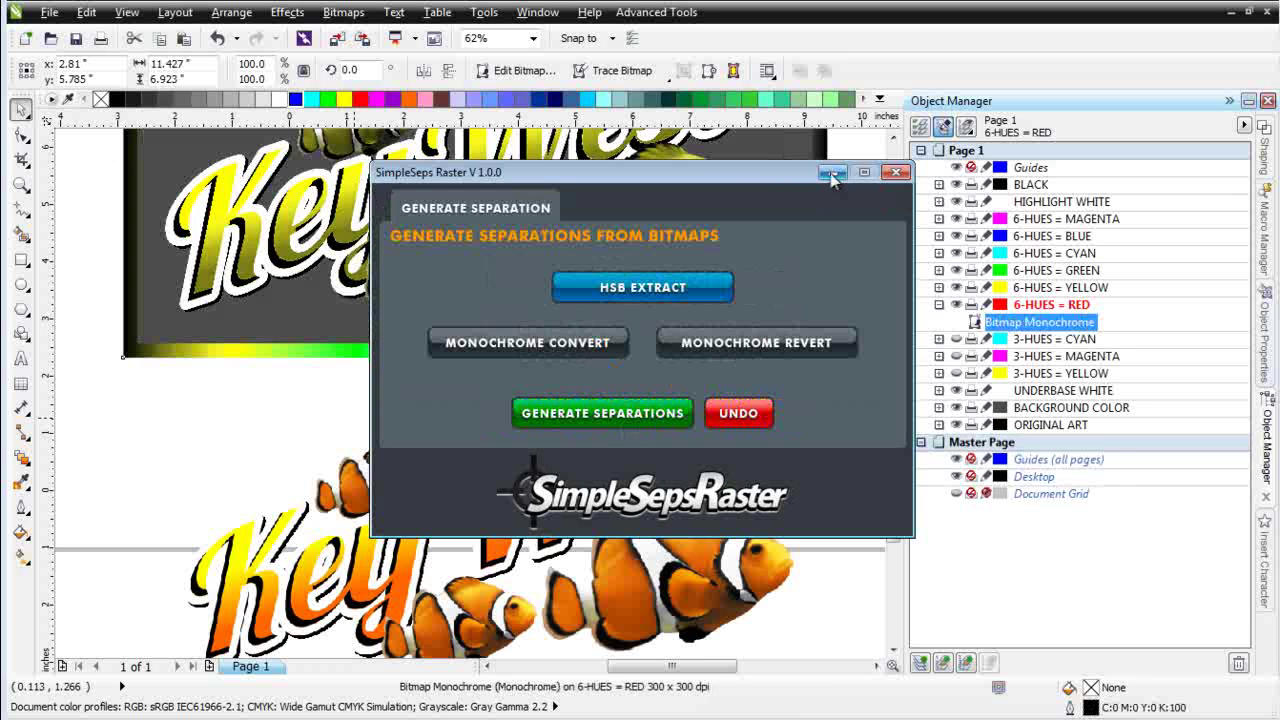
left_click(831, 174)
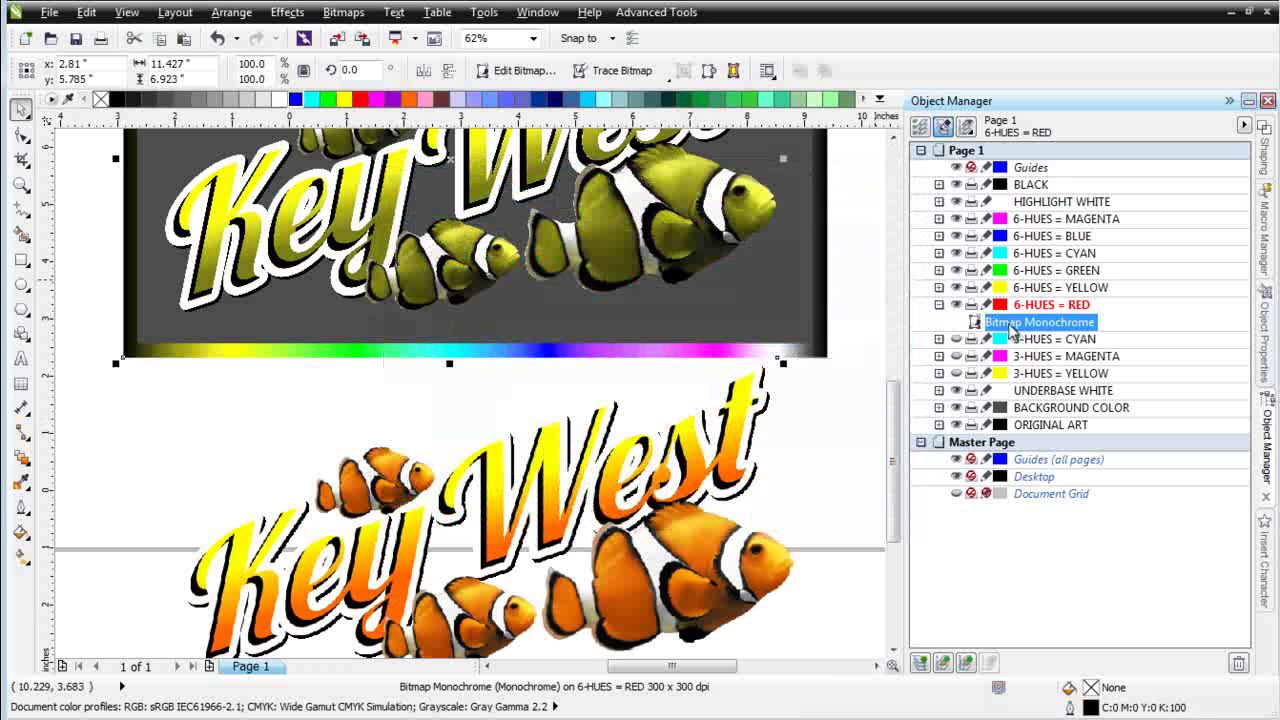
left_click(361, 100)
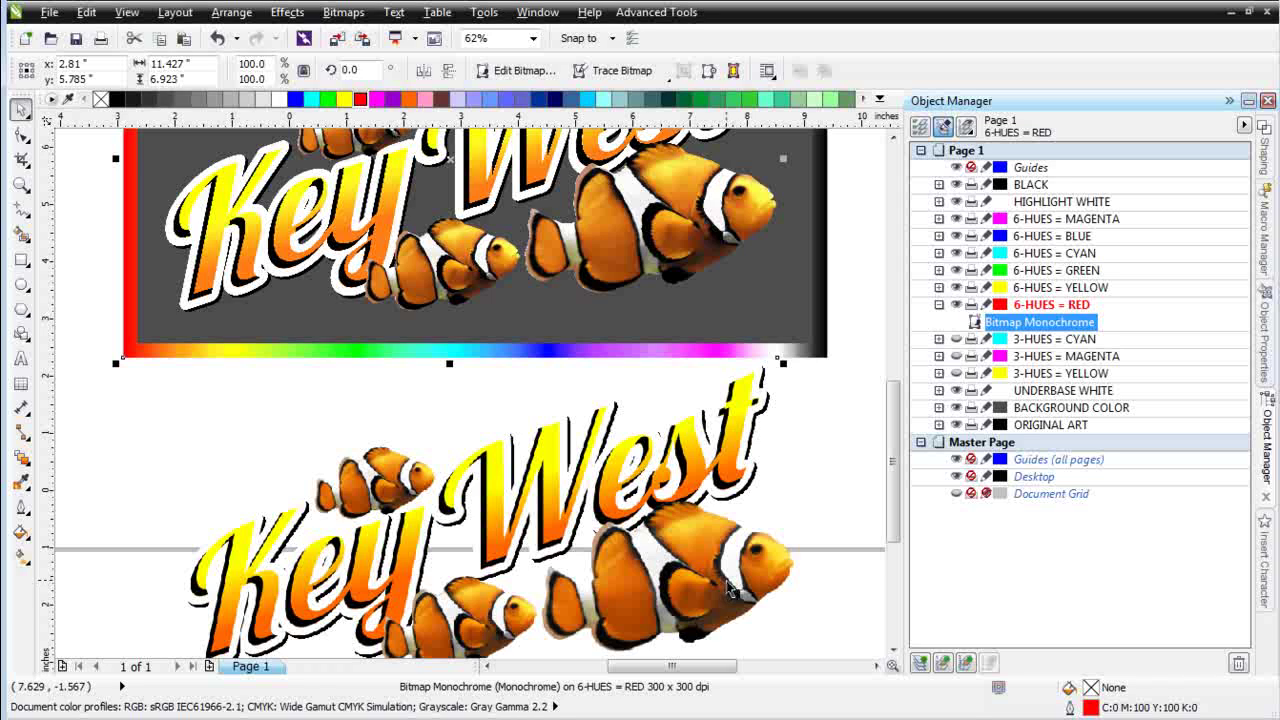
Step: Hide the 6-HUES Magenta, Blue, Cyan and Green layers plus the ORIGINAL ART layer
left_click(675, 410)
key("F3")
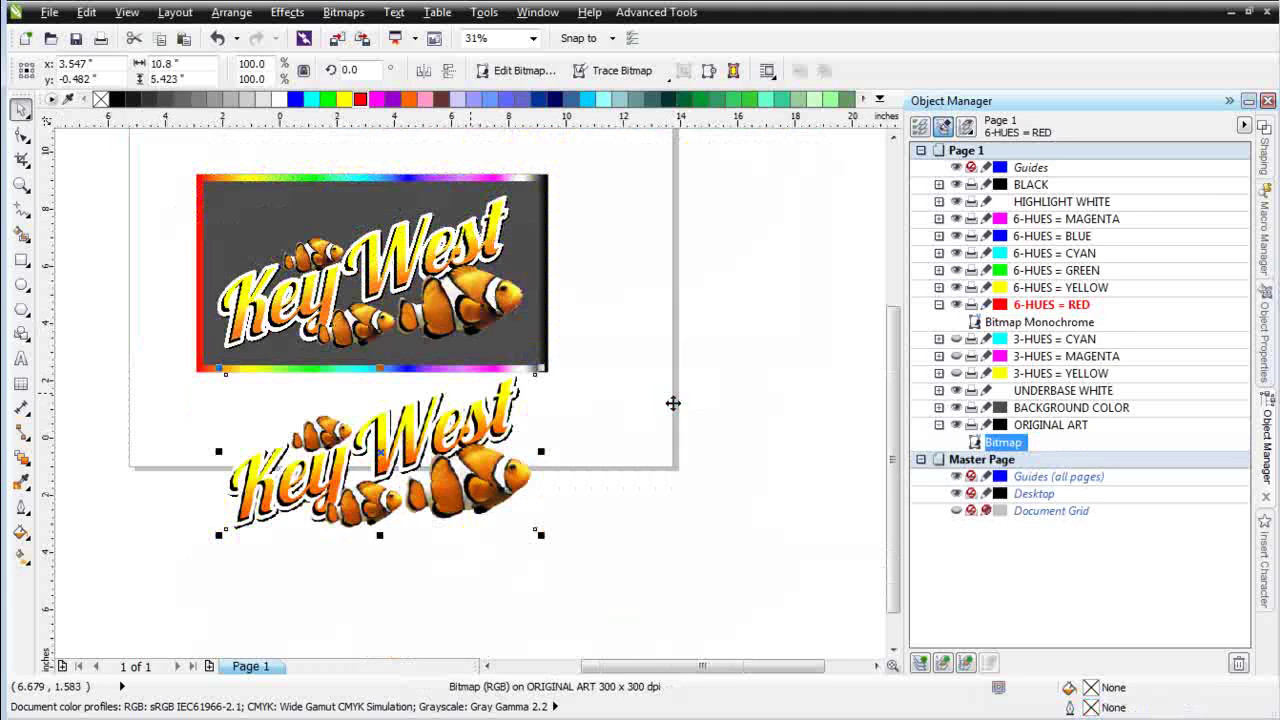
left_click(956, 219)
left_click(956, 236)
left_click(956, 253)
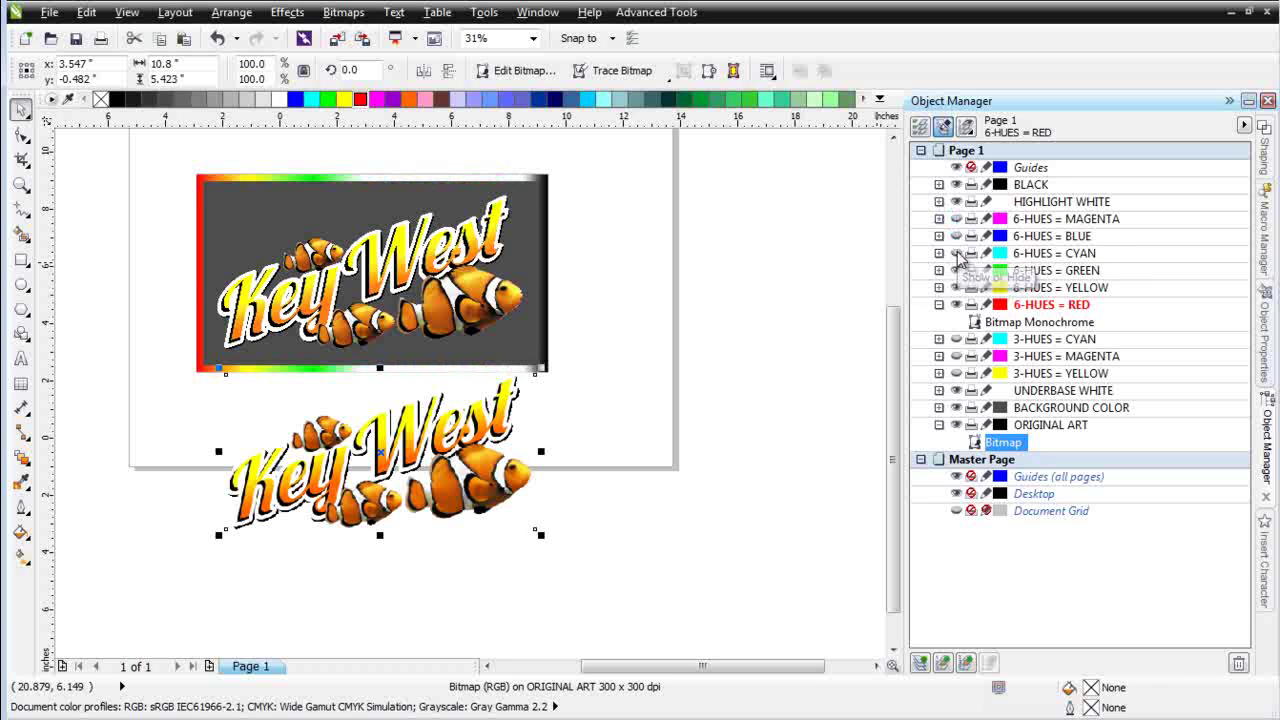
left_click(956, 270)
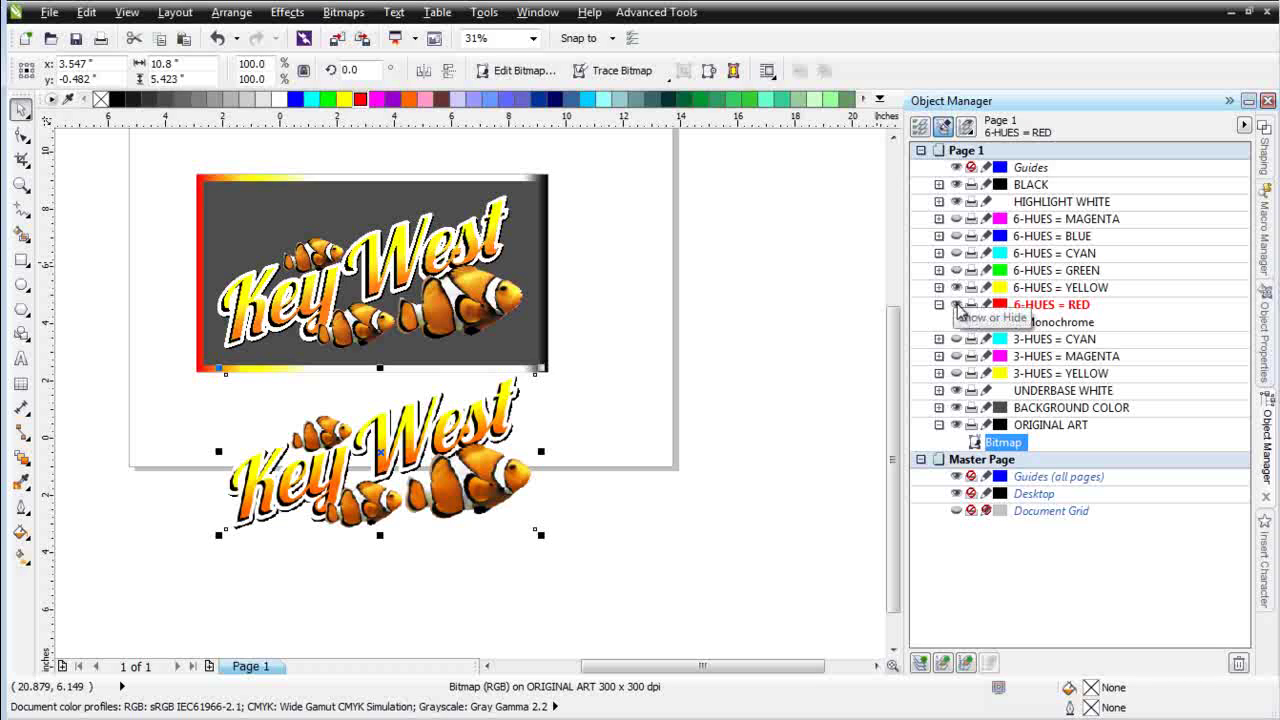
left_click(957, 425)
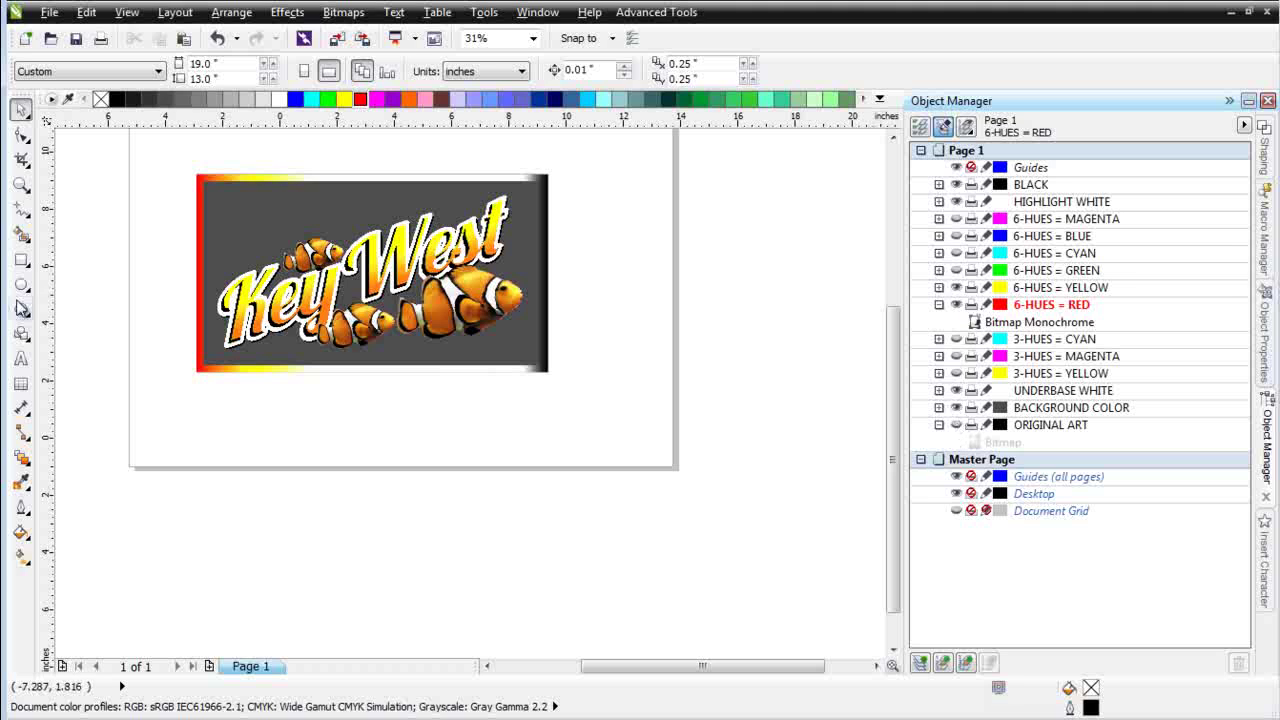
Step: Crop all visible artwork to the gray background panel, removing the rainbow border
left_click_drag(115, 141, 683, 481)
left_click(21, 158)
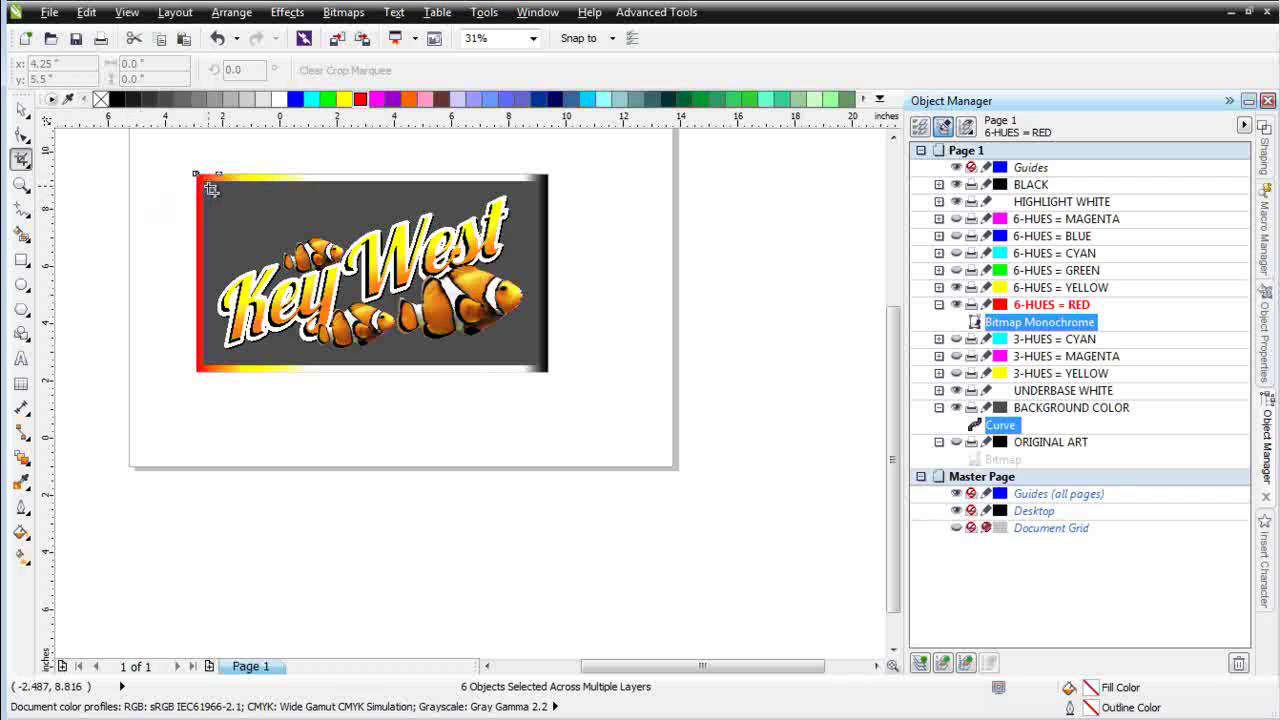
left_click_drag(212, 188, 530, 361)
left_click(385, 283)
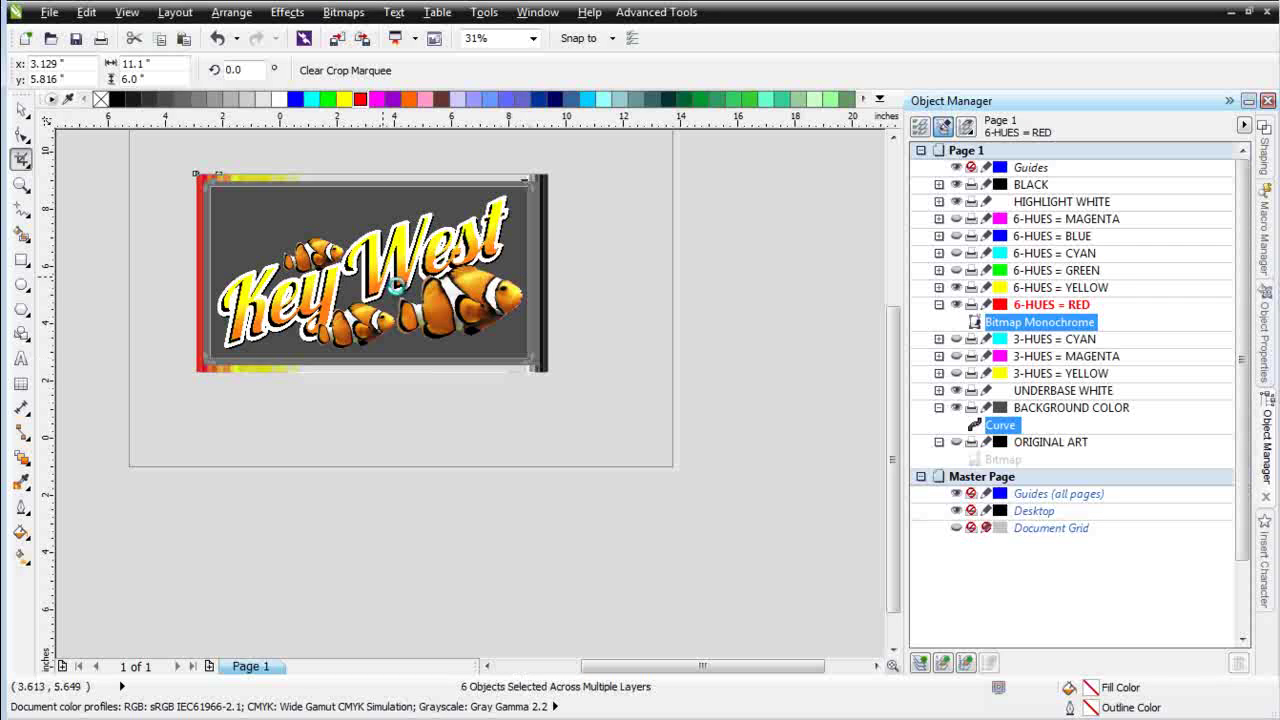
double_click(397, 285)
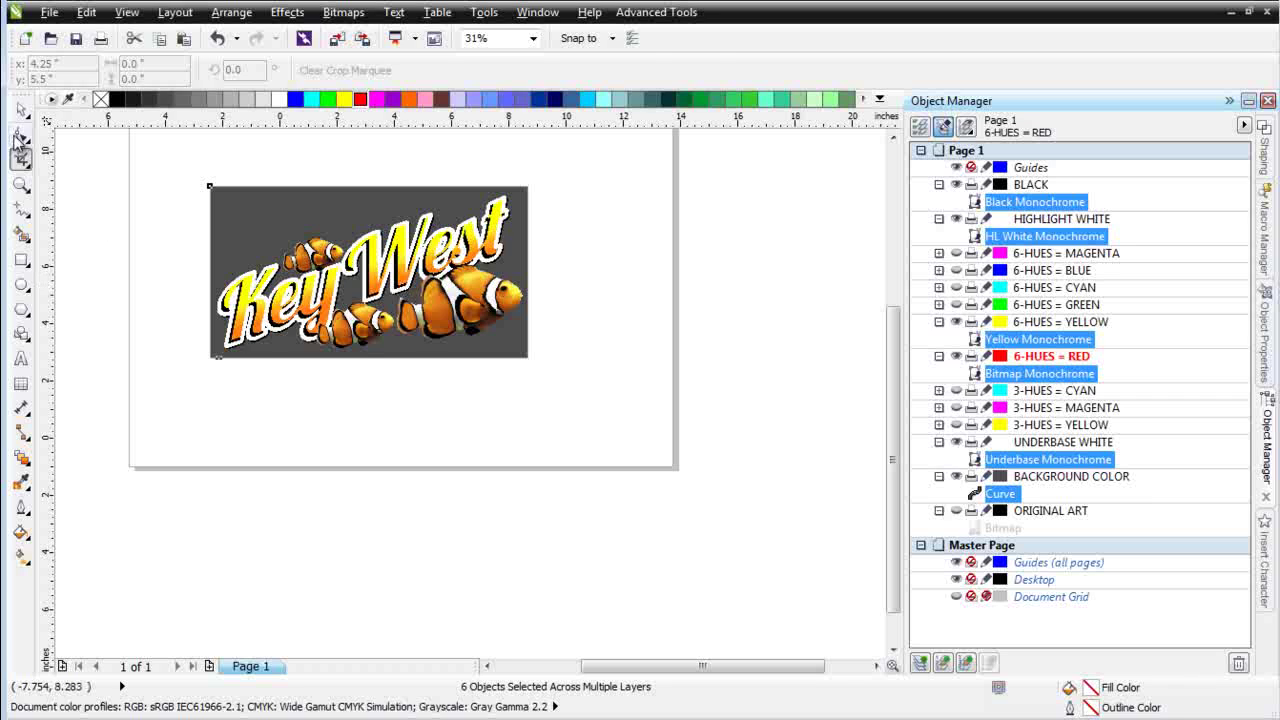
Step: Start a new blank document with the default settings
left_click(20, 108)
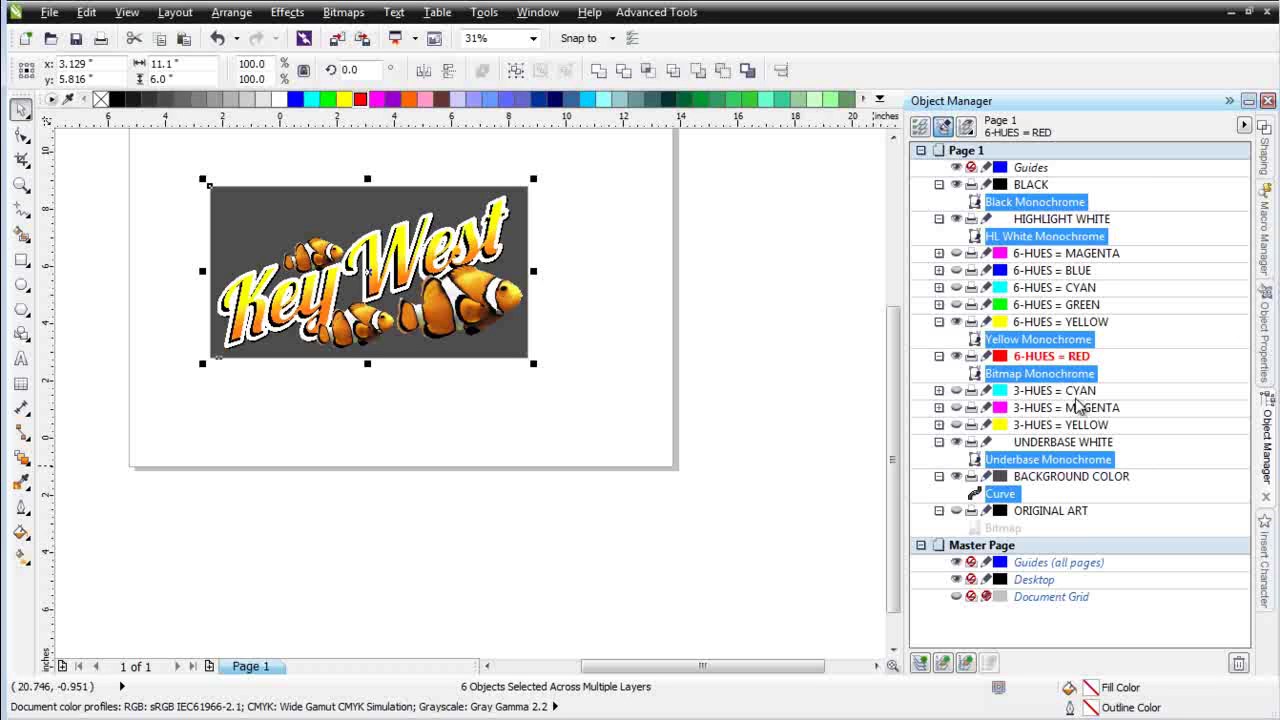
left_click(25, 38)
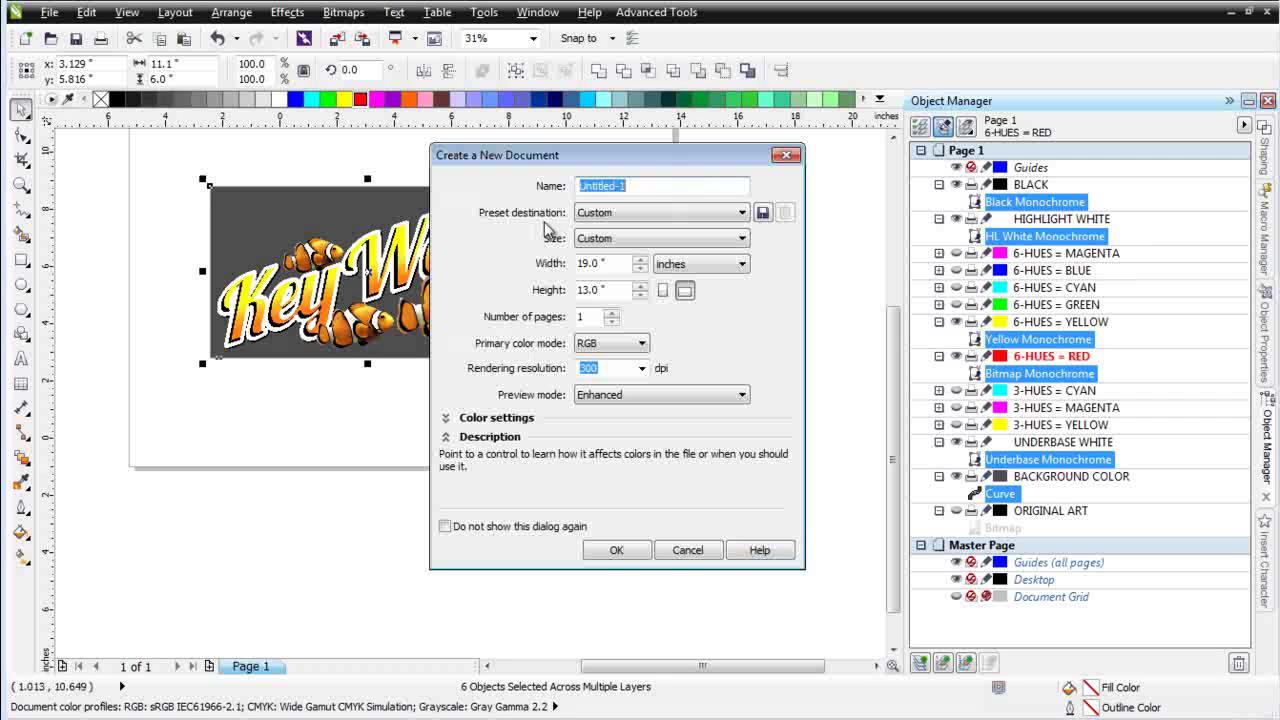
left_click(616, 550)
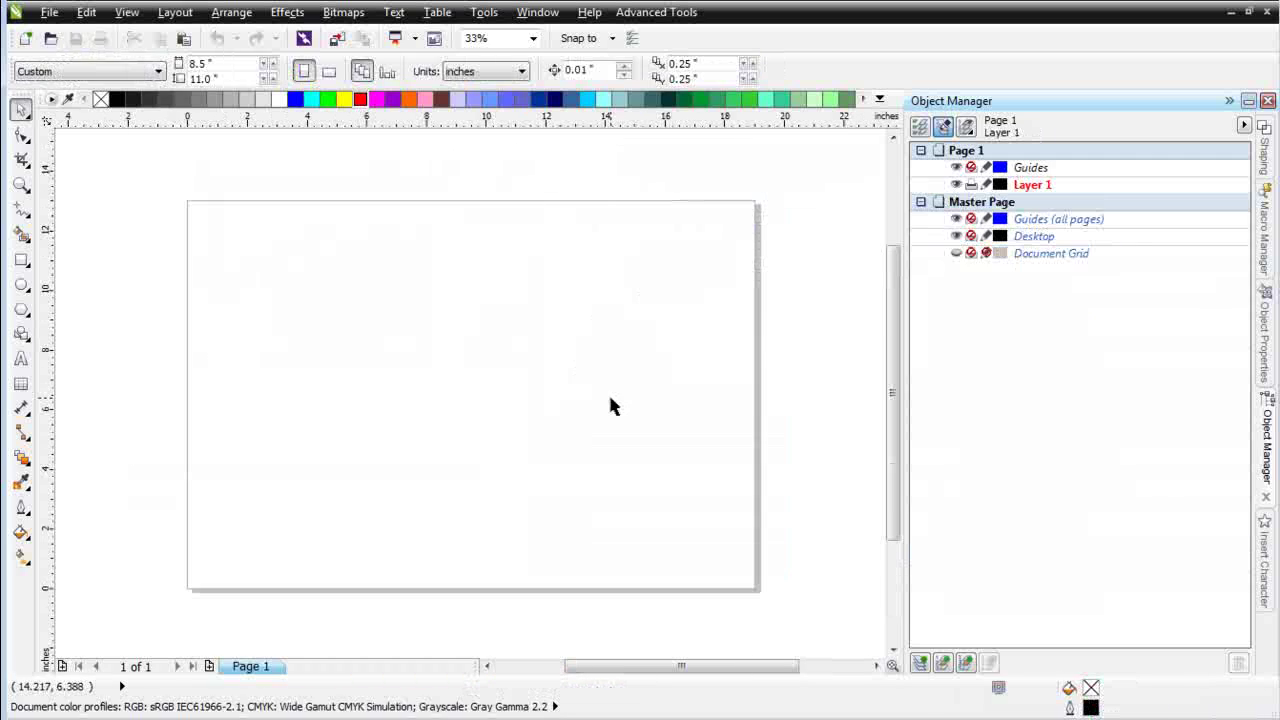
Step: Fill the background Curve behind the Key West design solid black, after briefly trying white
left_click(184, 40)
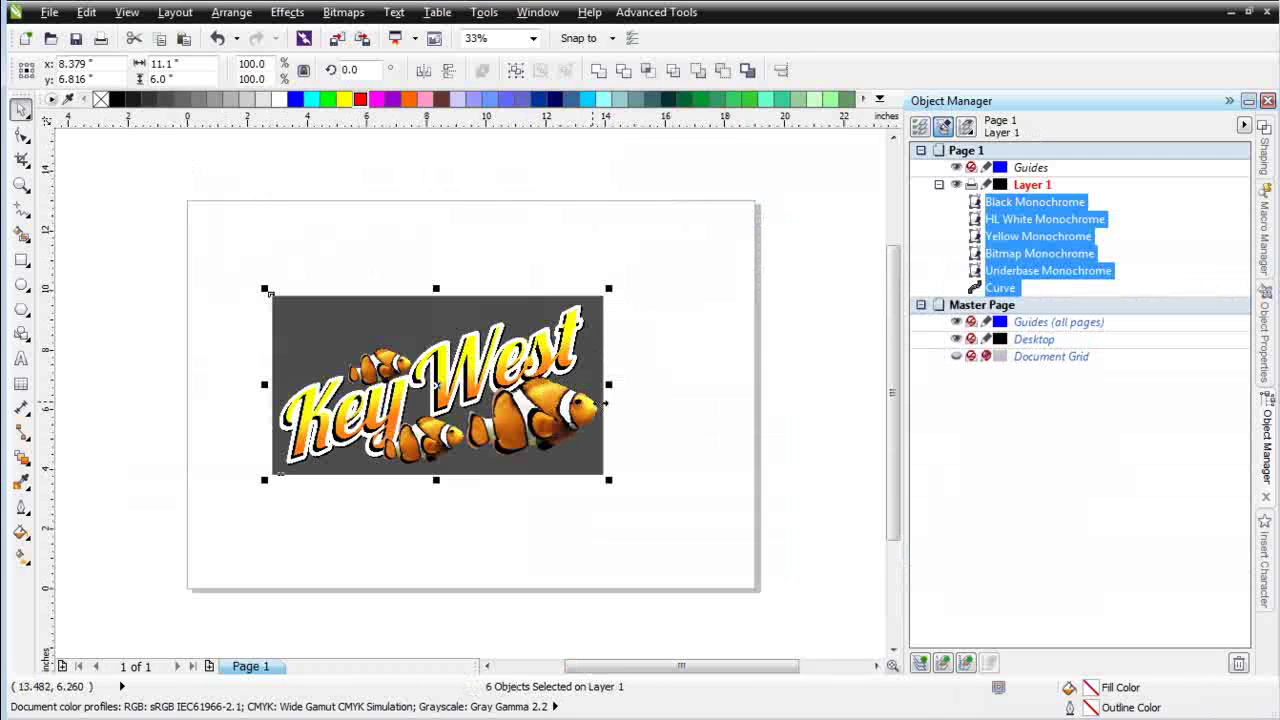
left_click(669, 380)
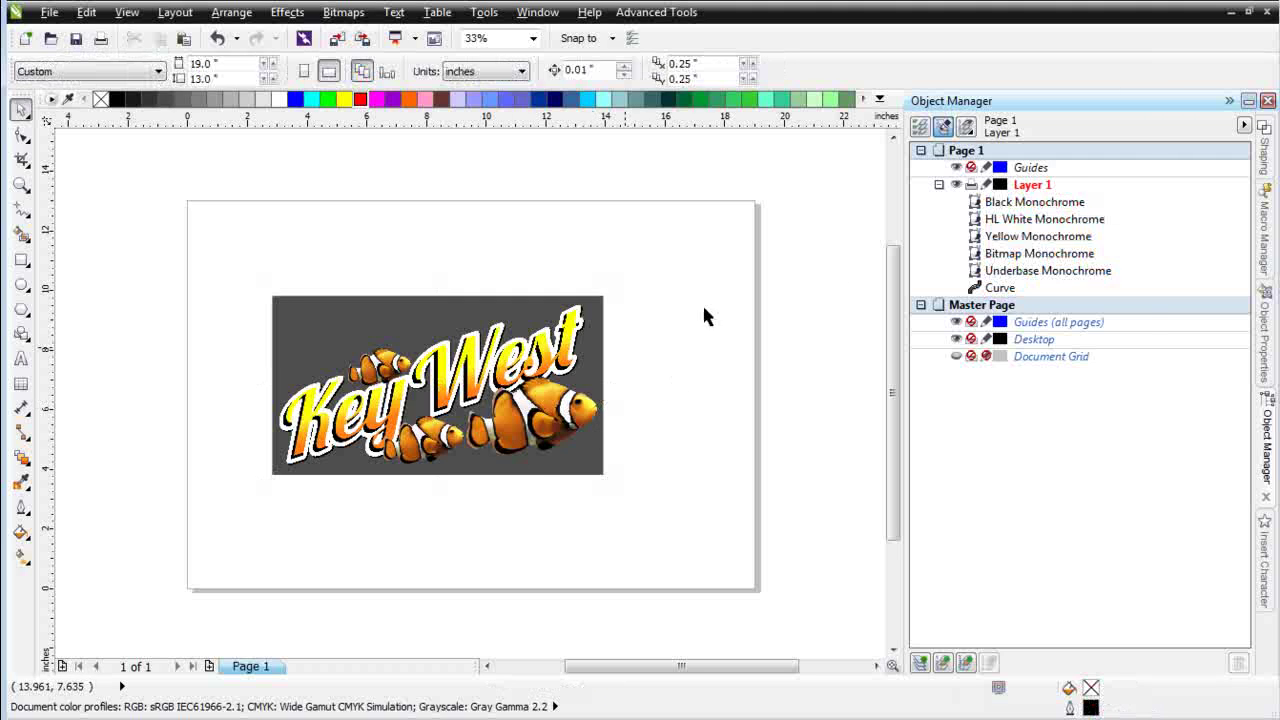
left_click(1002, 274)
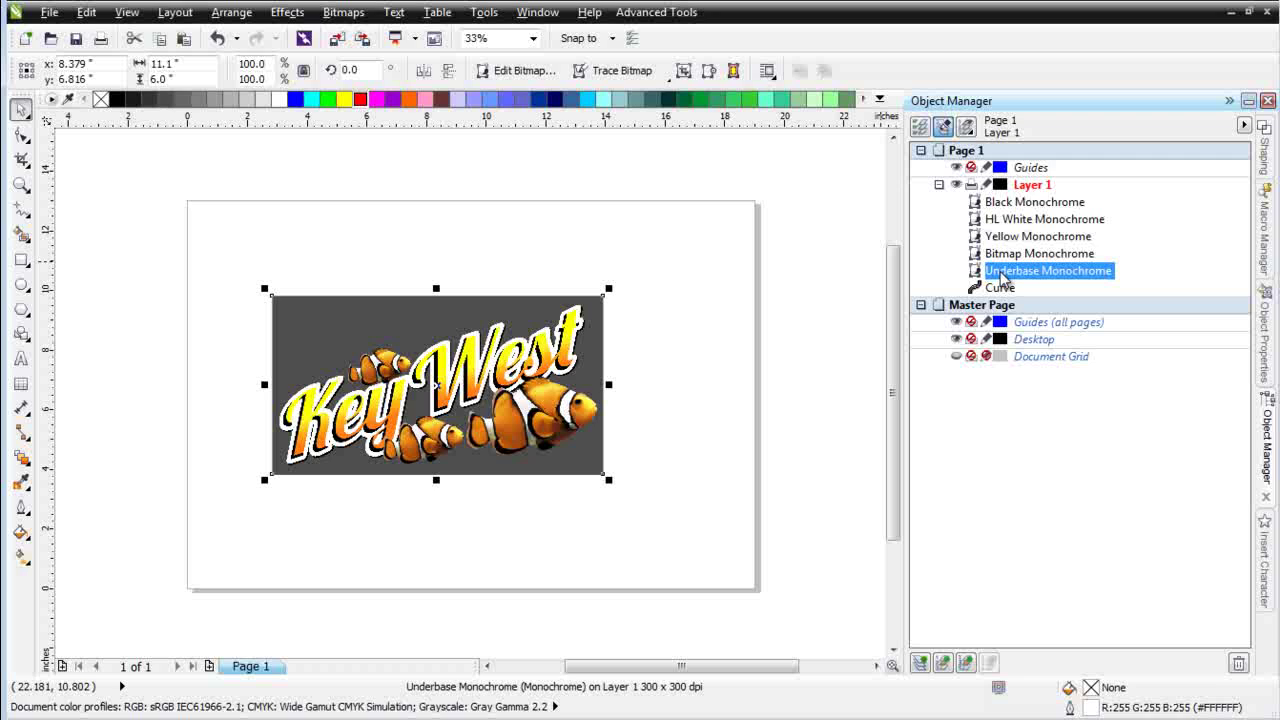
left_click(643, 291)
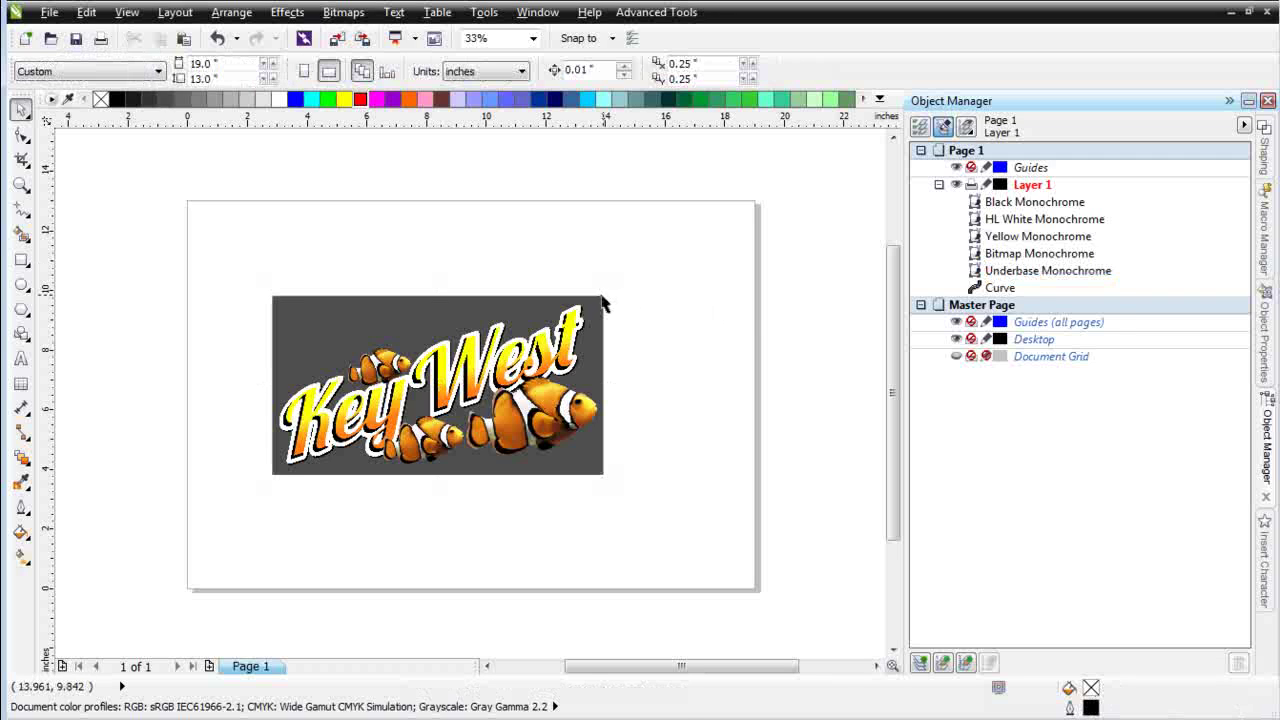
left_click(604, 302)
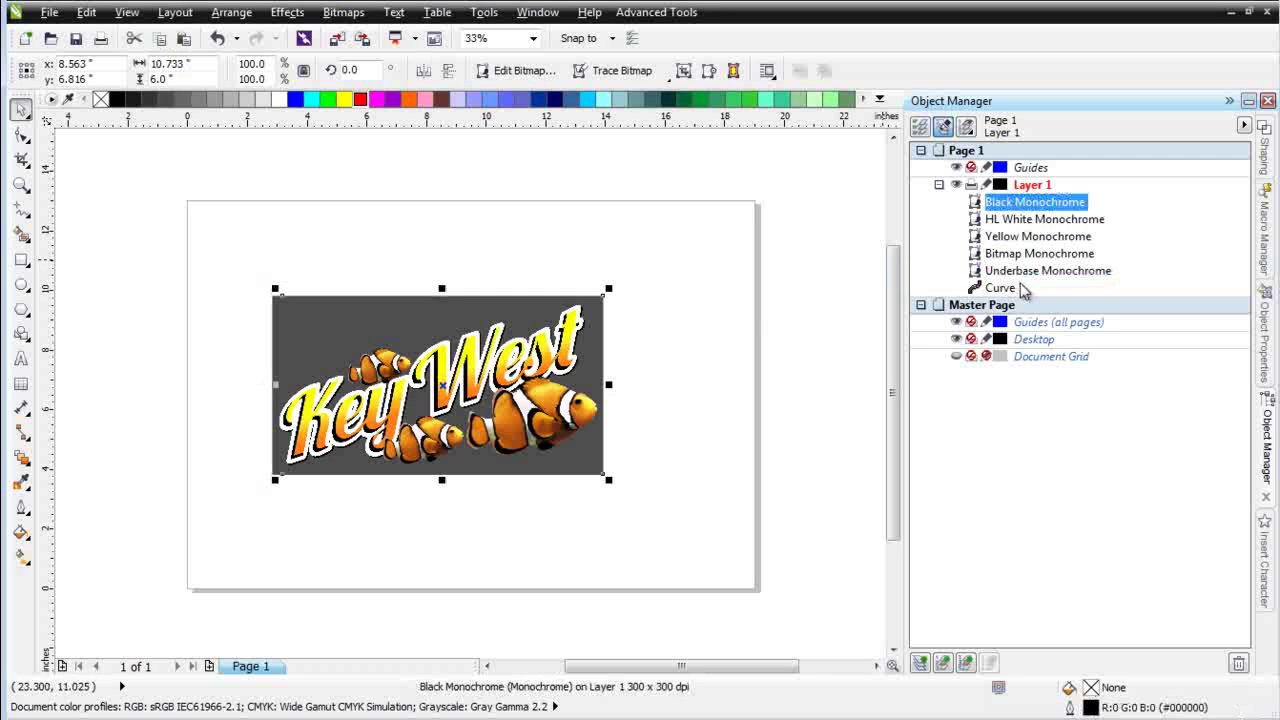
left_click(1003, 288)
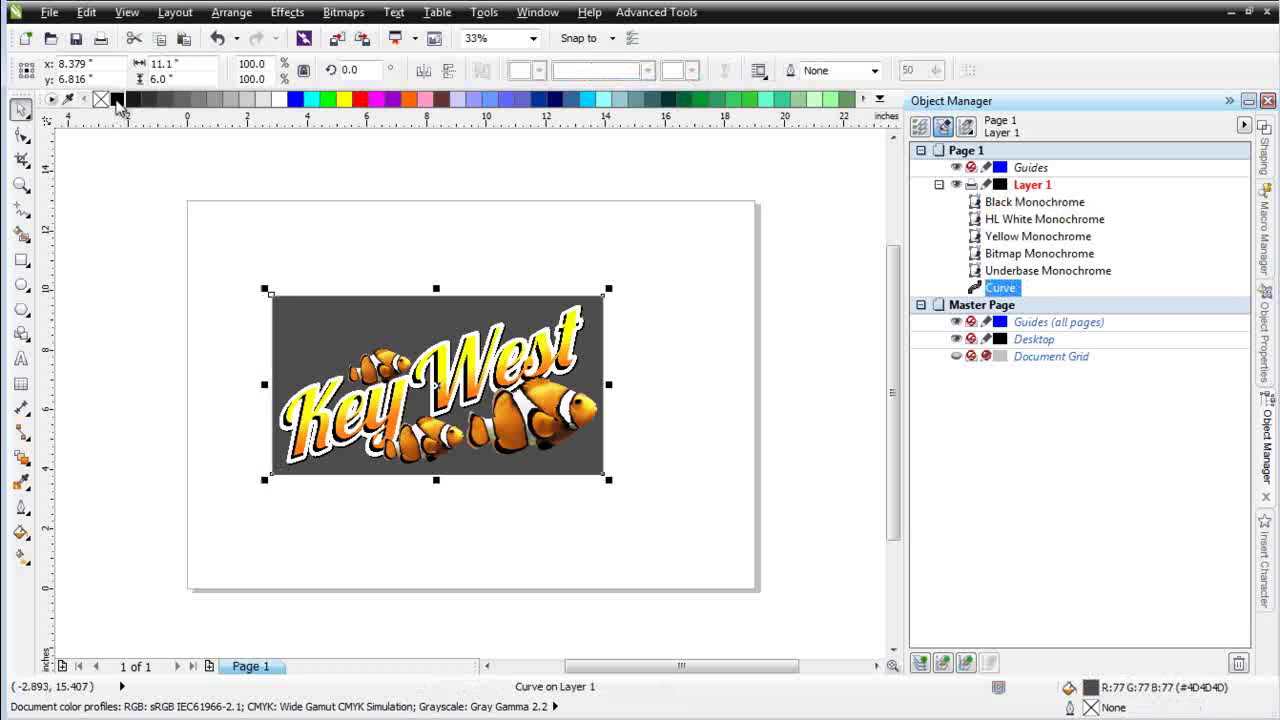
left_click(116, 98)
scroll(446, 440, "up", 3)
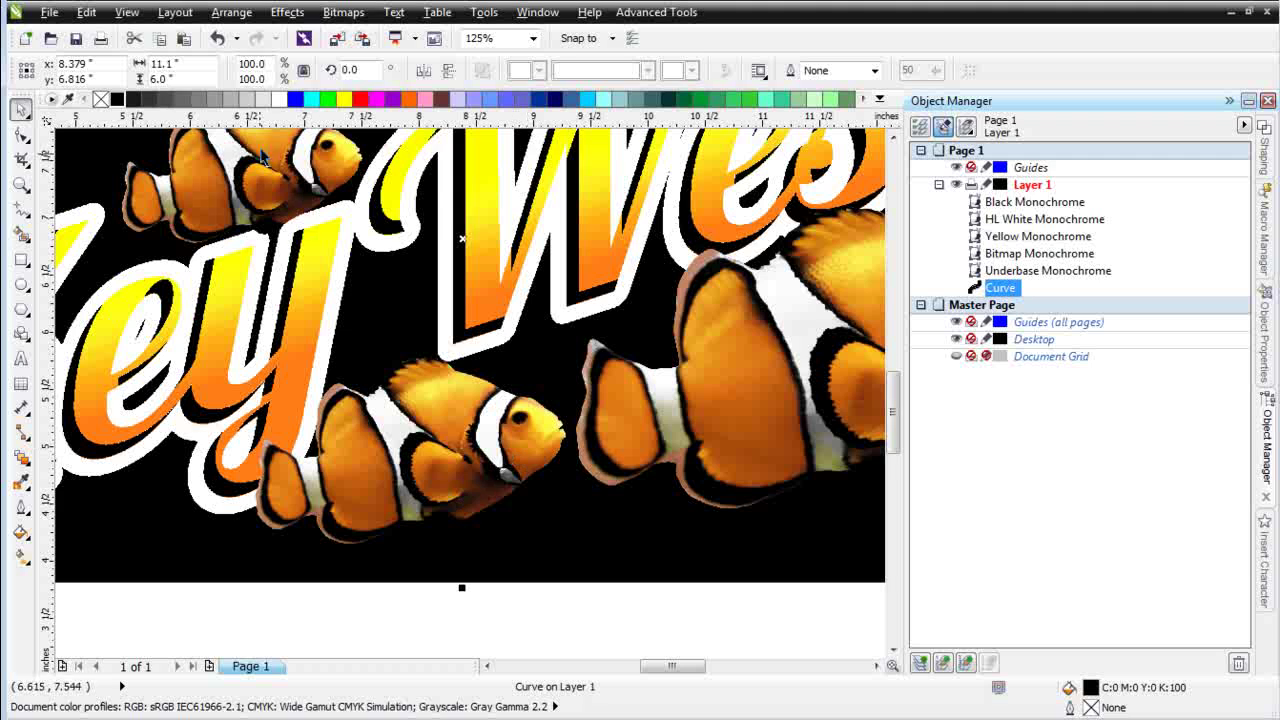
left_click(281, 99)
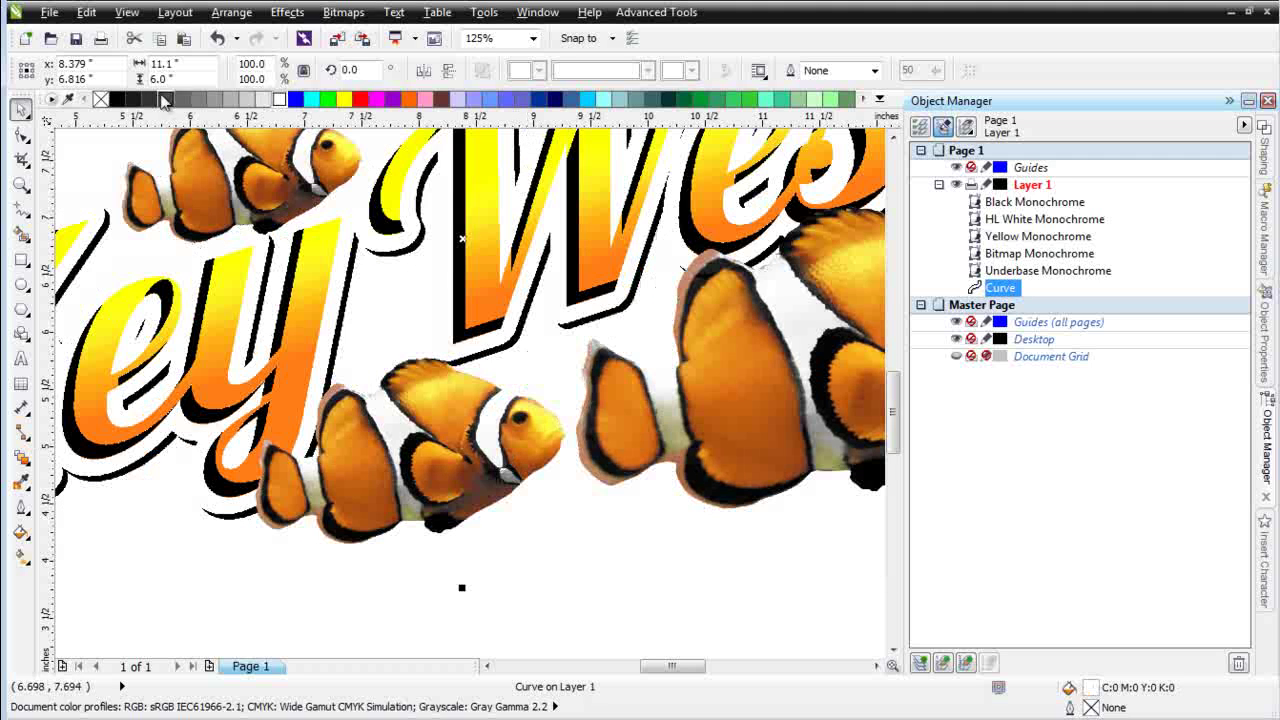
left_click(117, 99)
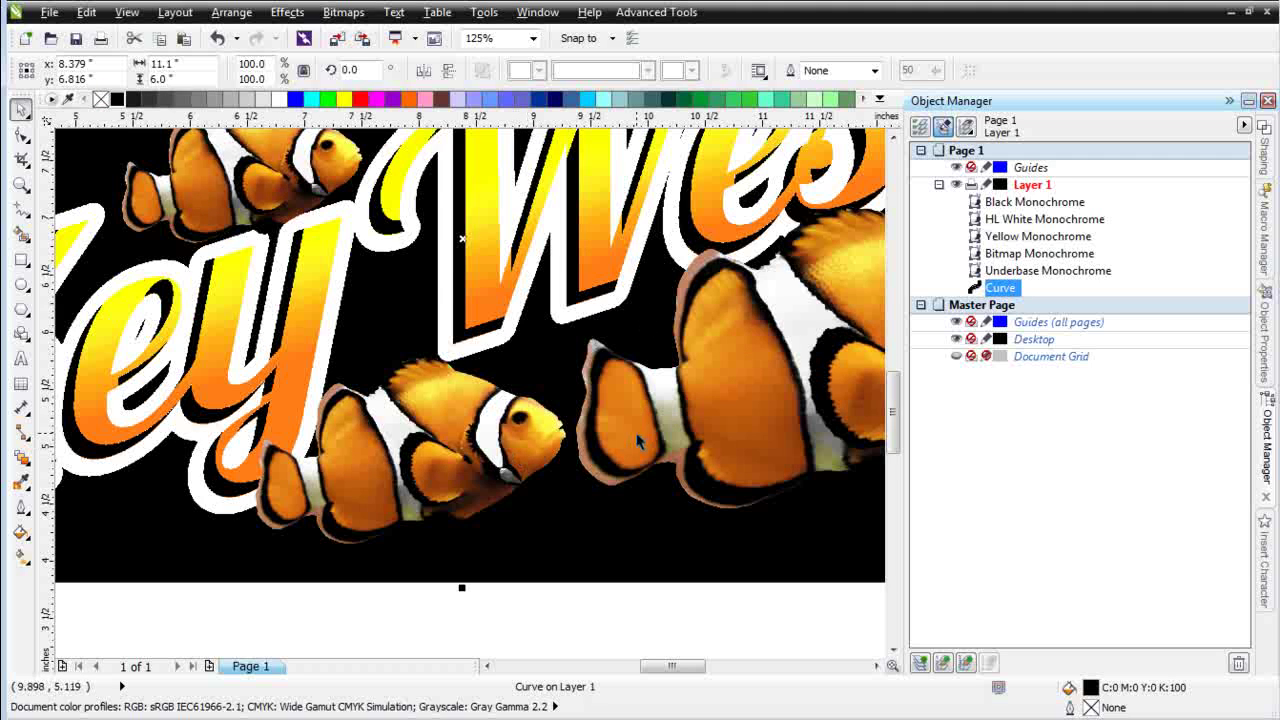
scroll(637, 440, "down", 1)
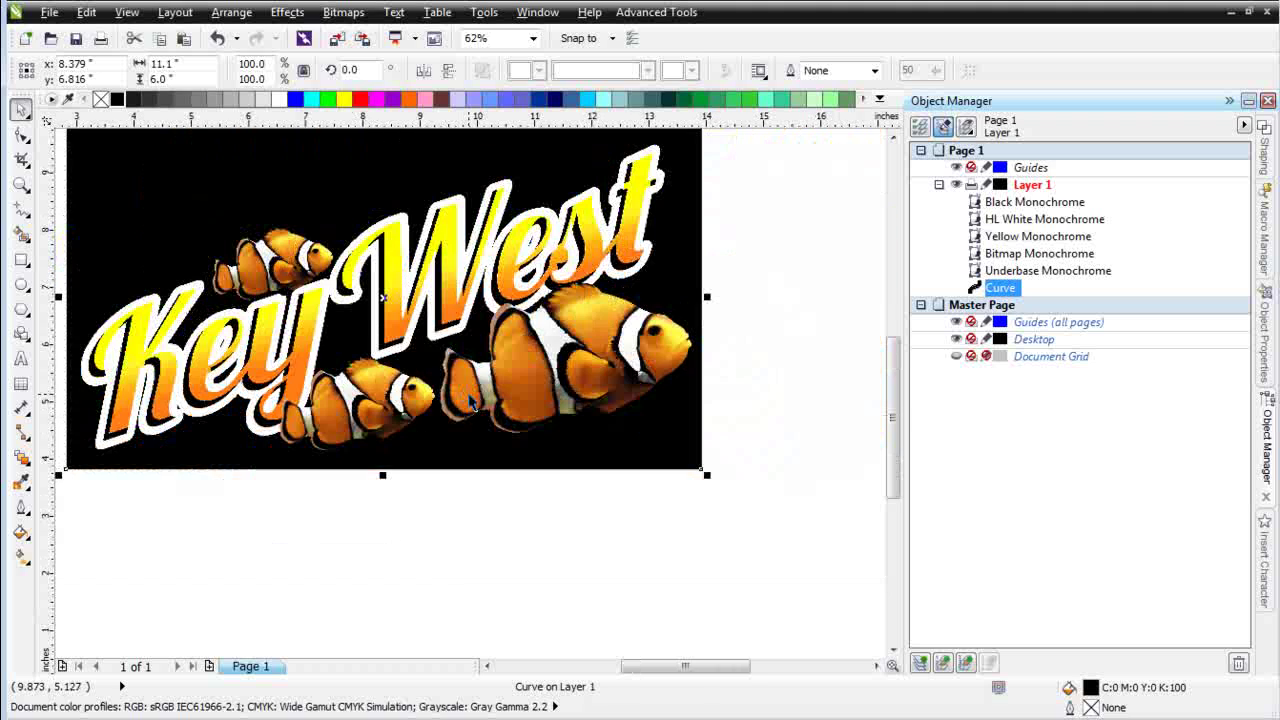
Step: Copy the Underbase Monochrome bitmap and background Curve onto a new Page 2 after Page 1
left_click(1003, 273)
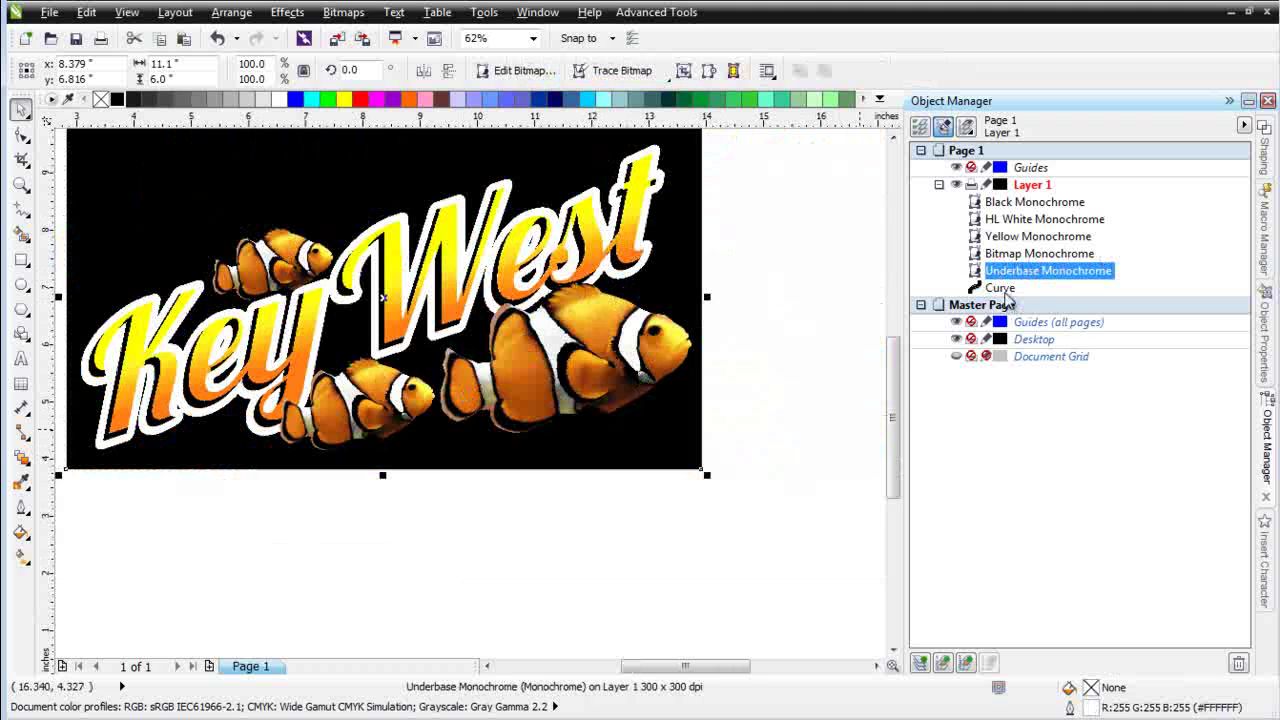
left_click(1001, 289, "shift")
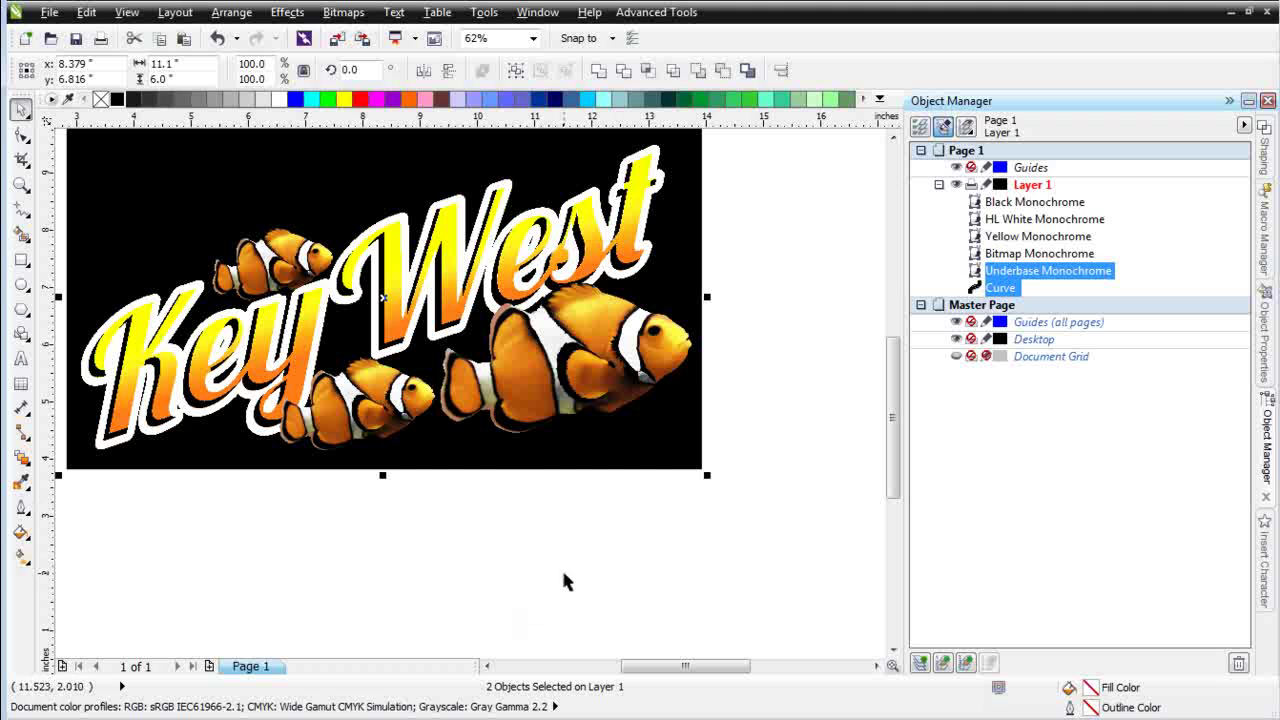
right_click(266, 668)
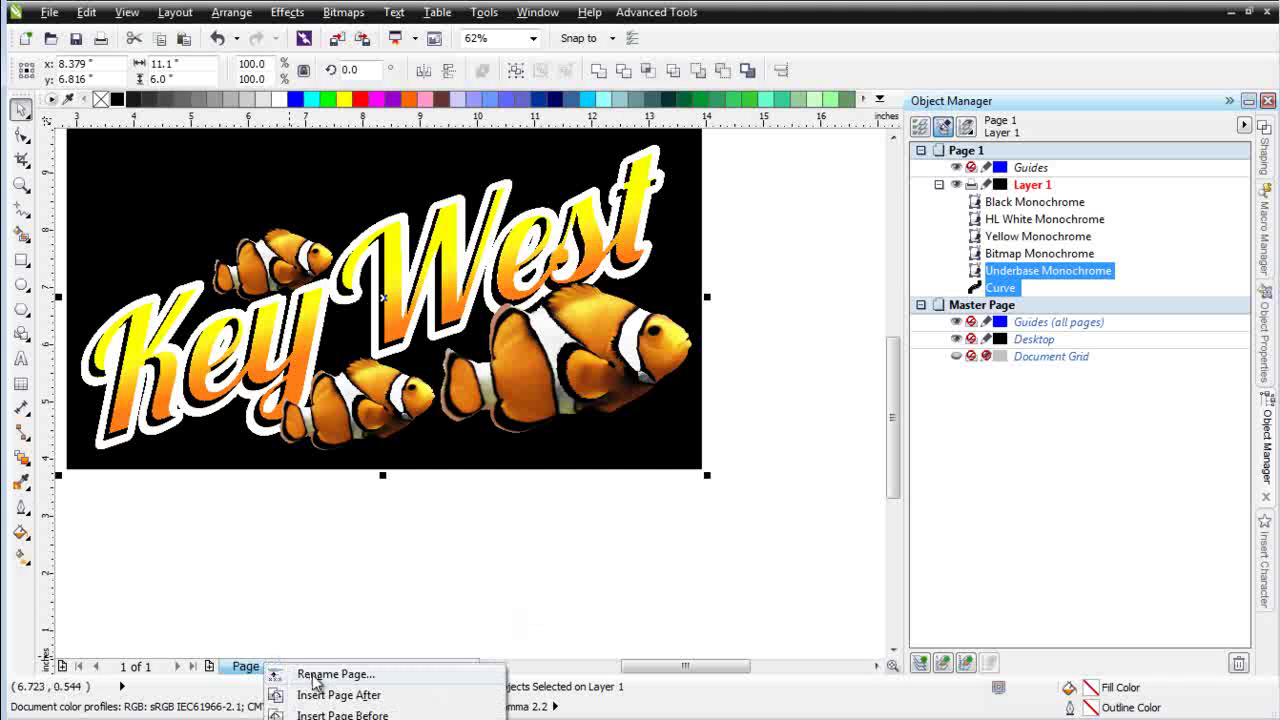
left_click(339, 694)
key("ctrl+v")
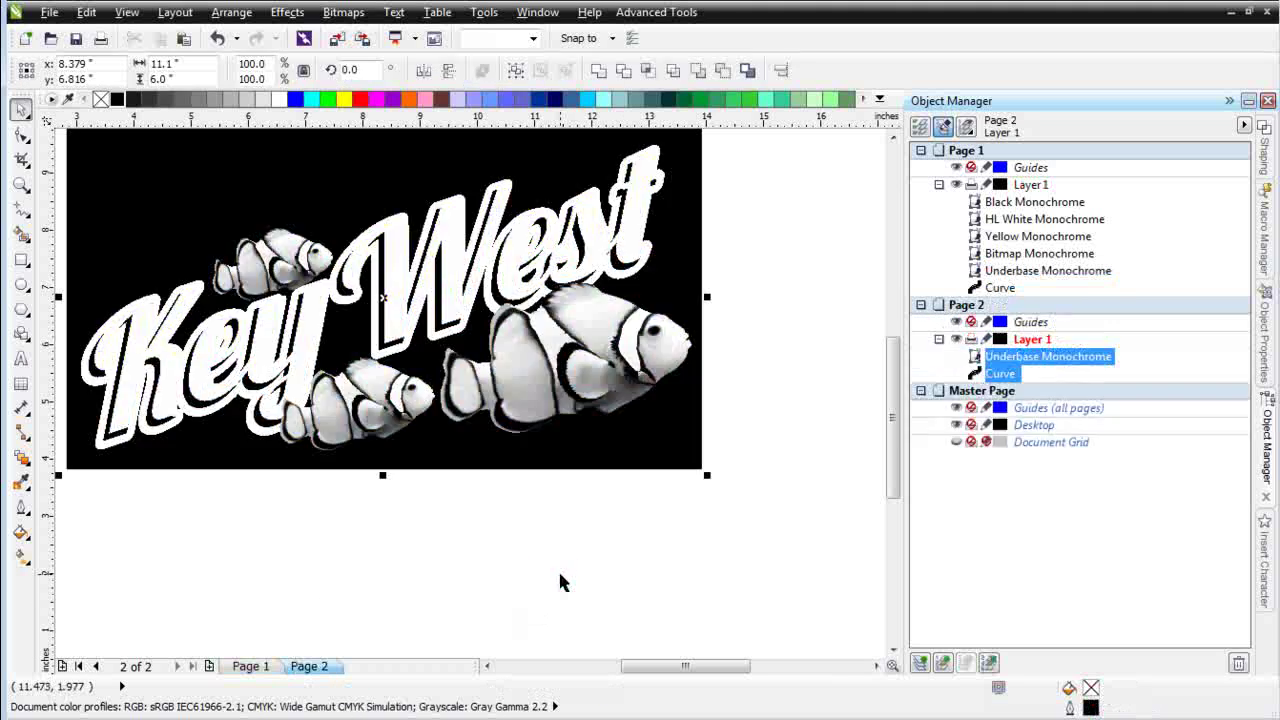
left_click(348, 514)
left_click(518, 388)
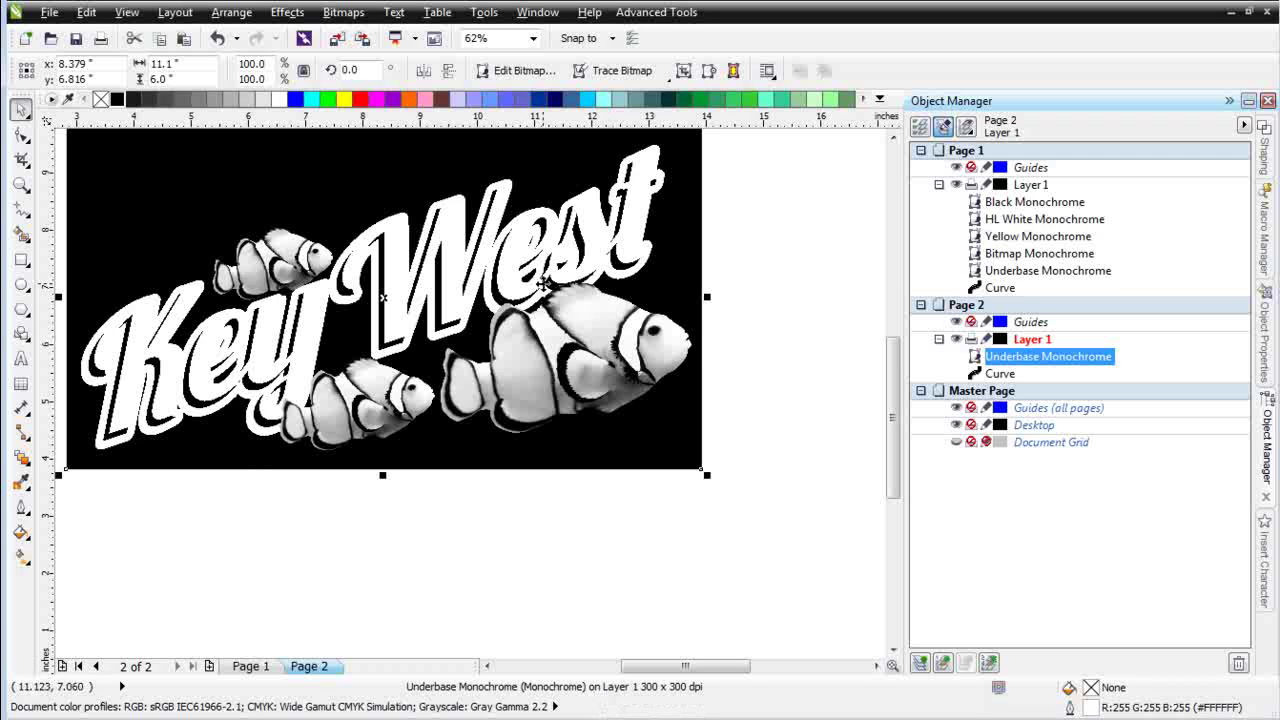
Step: Paste the underbase bitmap repeatedly to stack 13 identical copies on Page 2
left_click(183, 40)
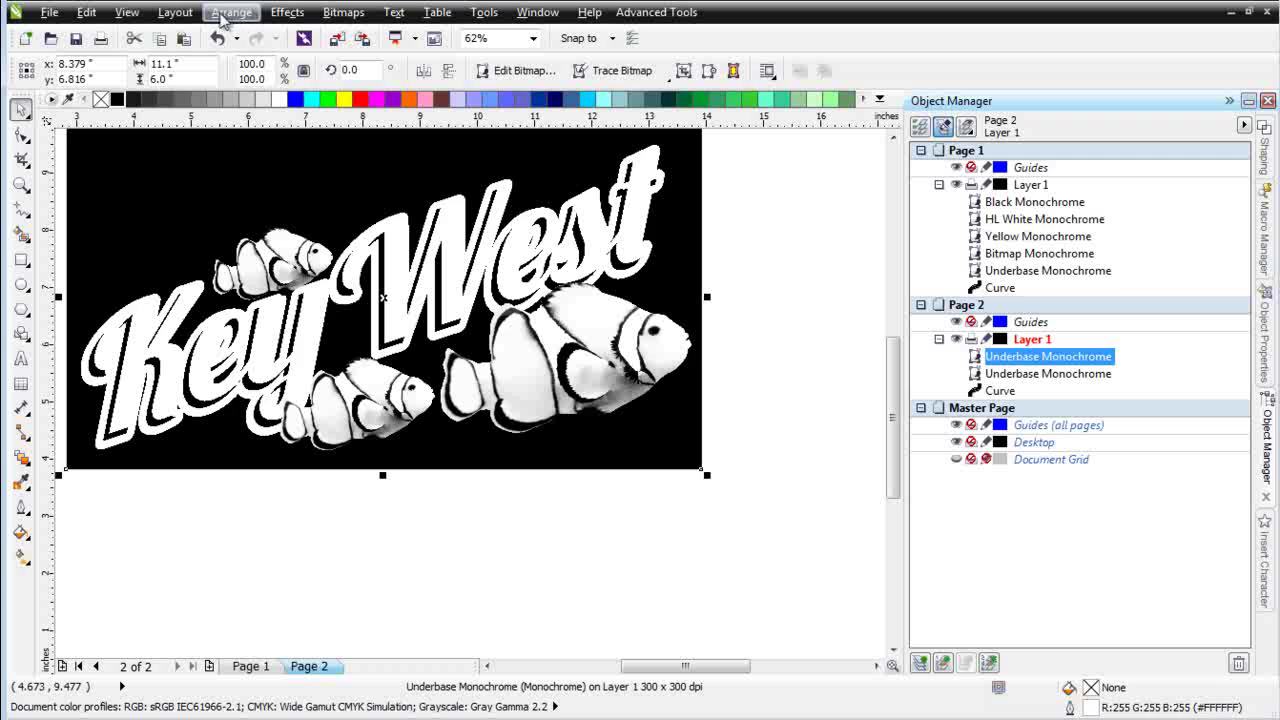
left_click(185, 39)
left_click(185, 39)
left_click(185, 39)
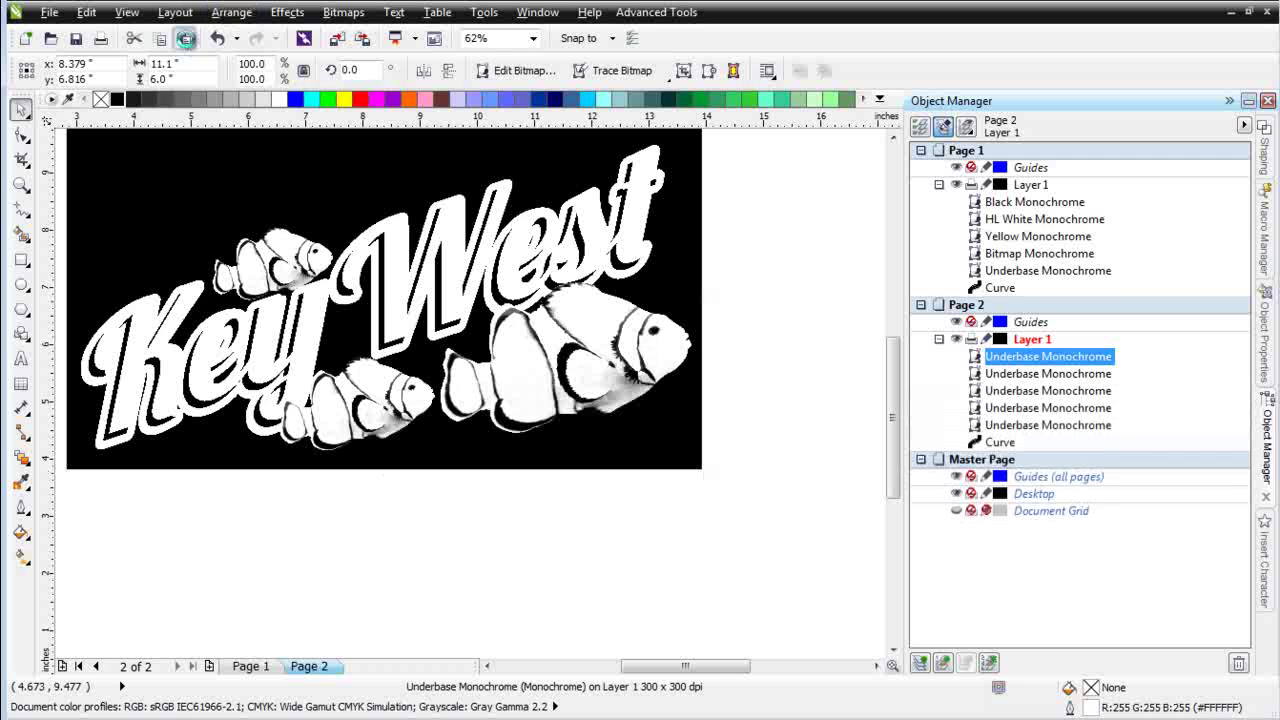
left_click(185, 39)
left_click(185, 39)
left_click(185, 39)
left_click(185, 39)
left_click(185, 39)
left_click(185, 39)
left_click(185, 39)
left_click(185, 39)
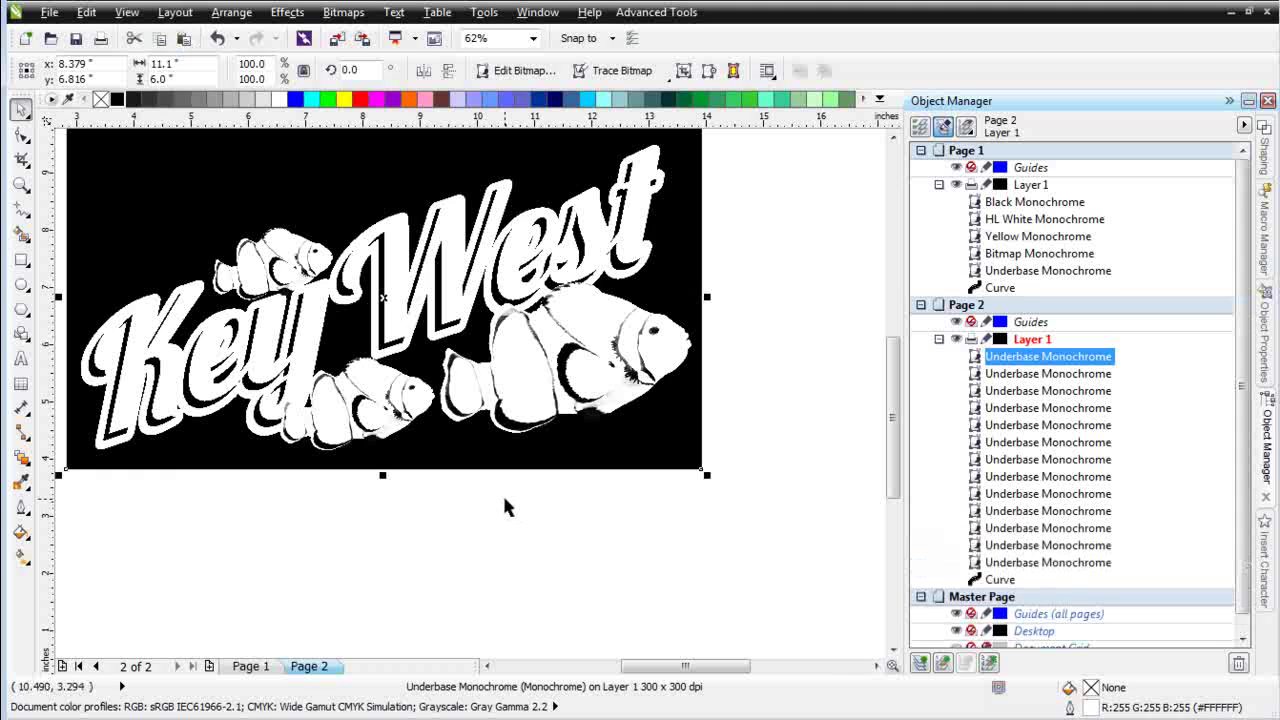
scroll(490, 440, "down", 1)
left_click(624, 250)
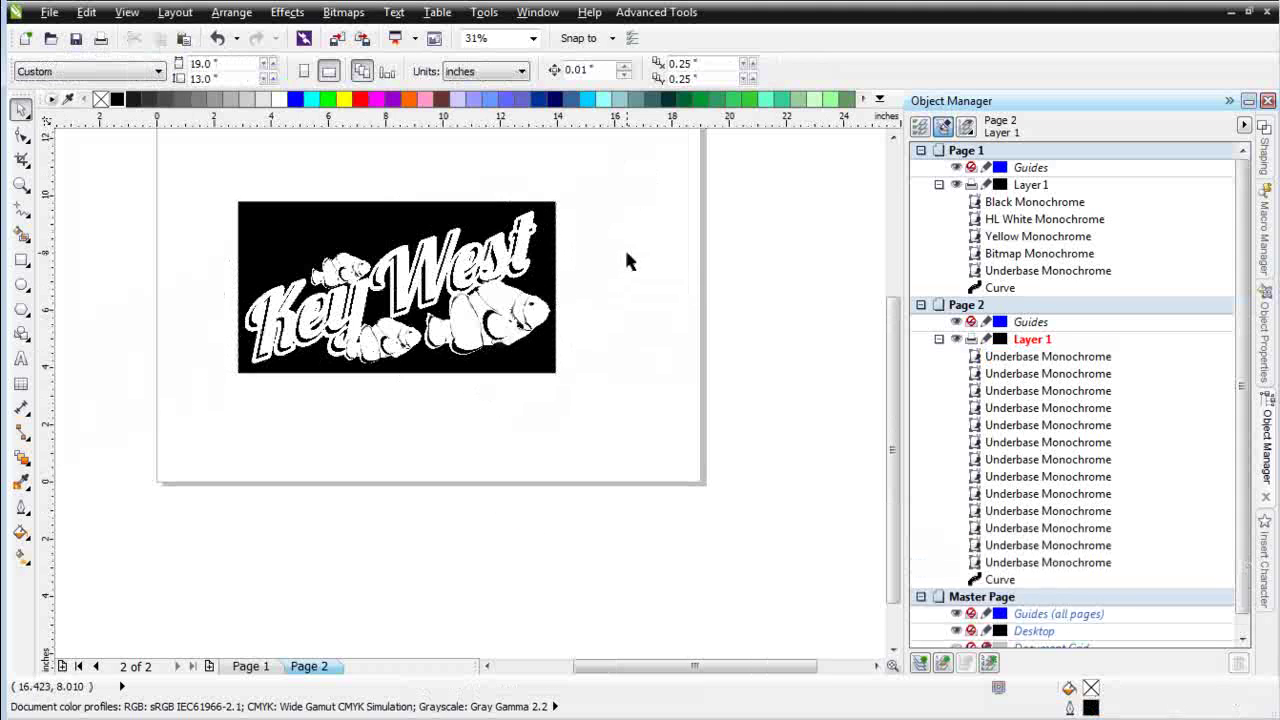
Step: Move the black background Curve off the page below it, leaving the underbase in place
left_click(243, 210)
left_click_drag(240, 203, 630, 239)
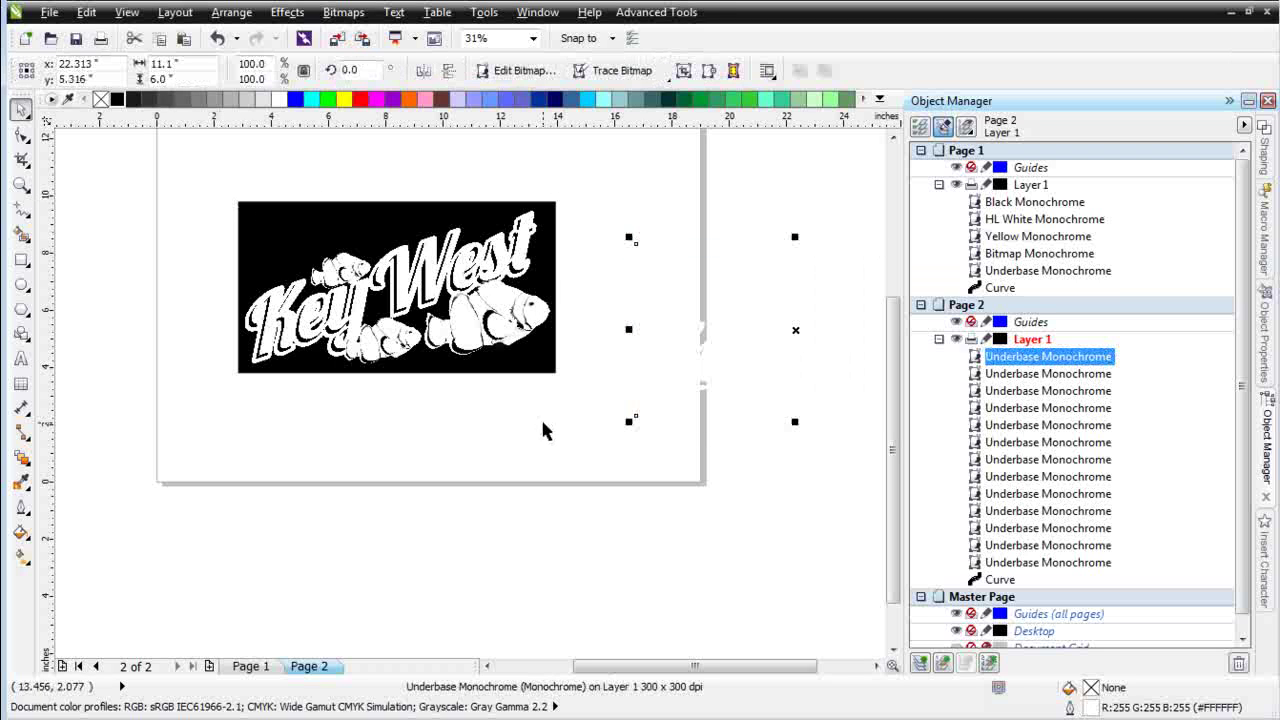
key("ctrl+z")
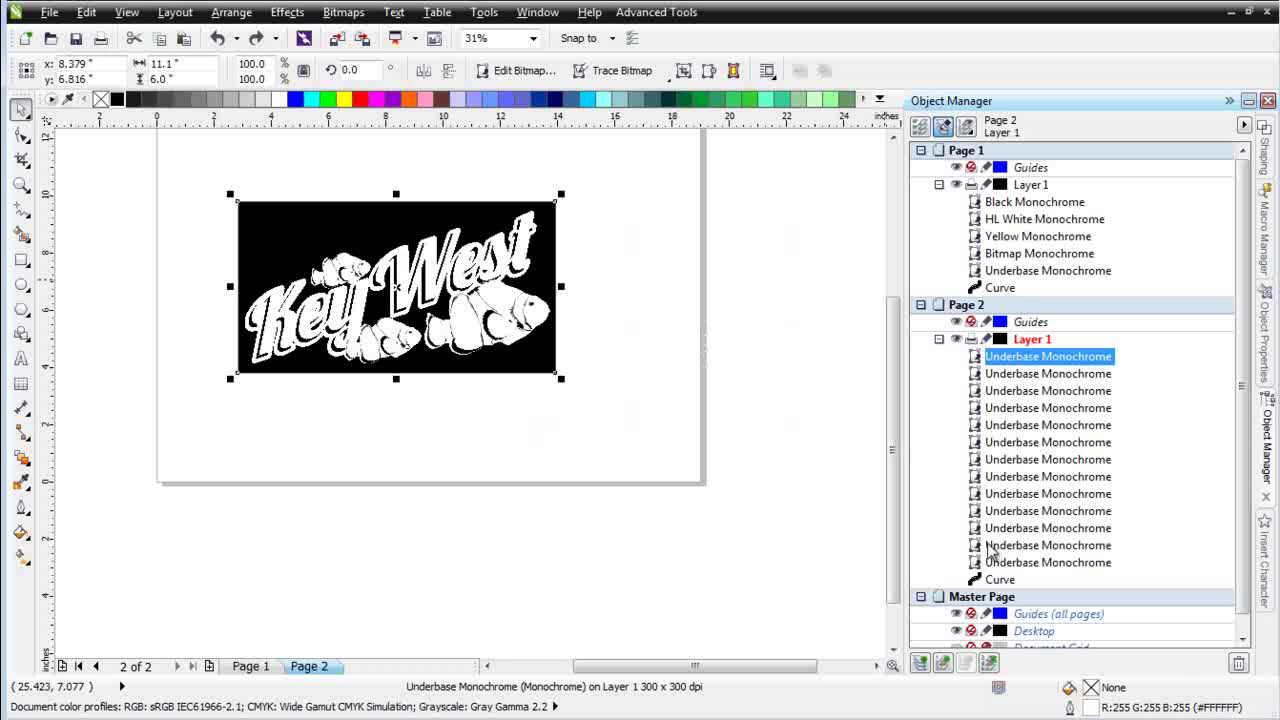
left_click(1000, 580)
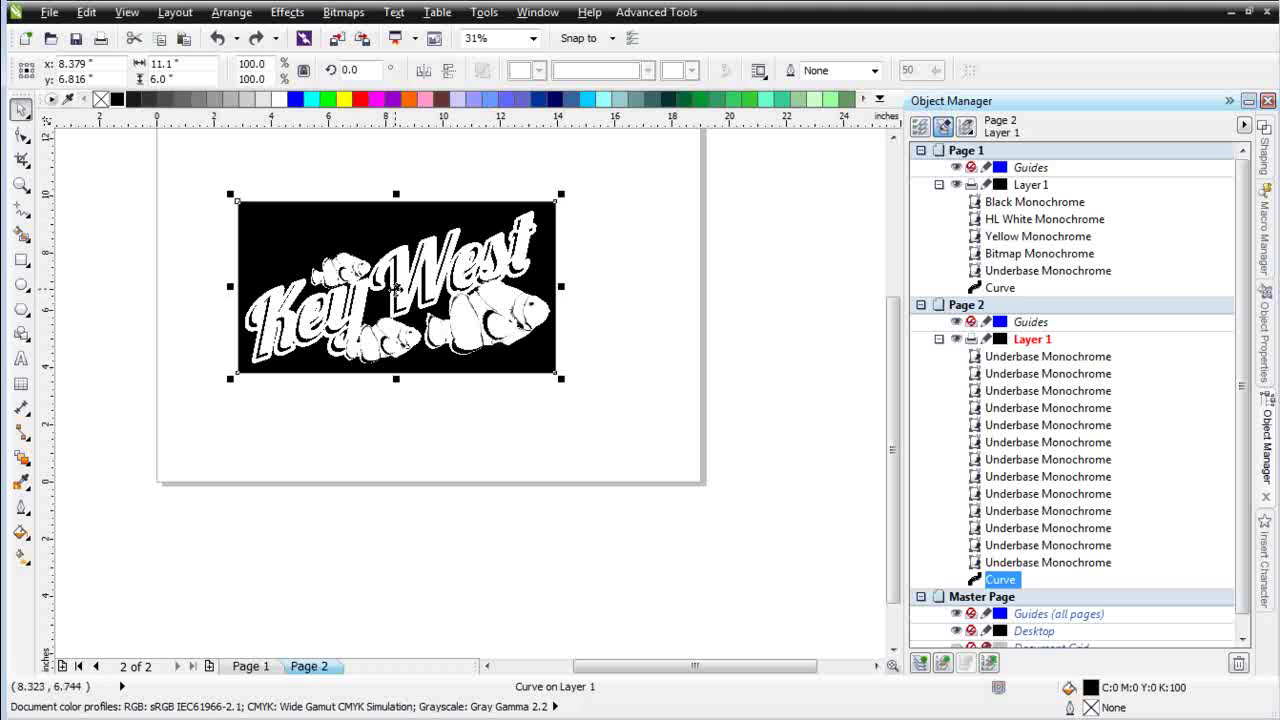
left_click_drag(396, 288, 490, 581)
Step: Make the thirteen underbase copies black with no background colour
left_click_drag(749, 157, 111, 437)
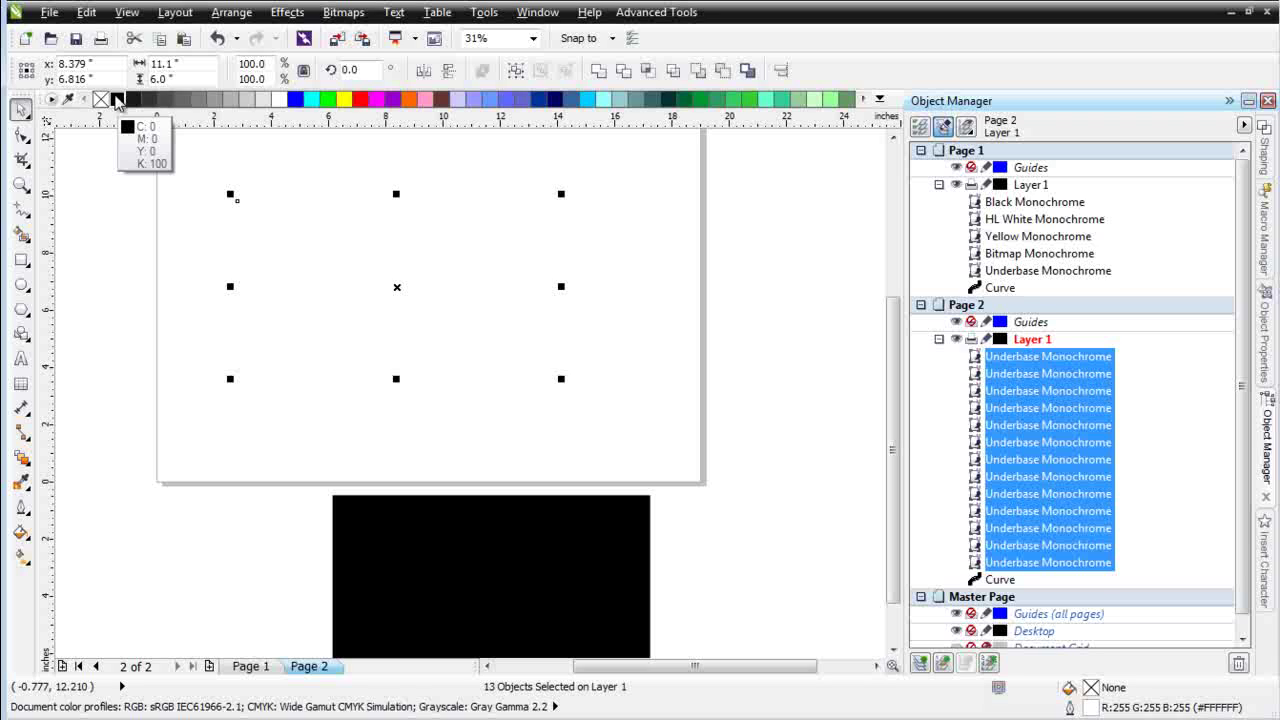
right_click(117, 99)
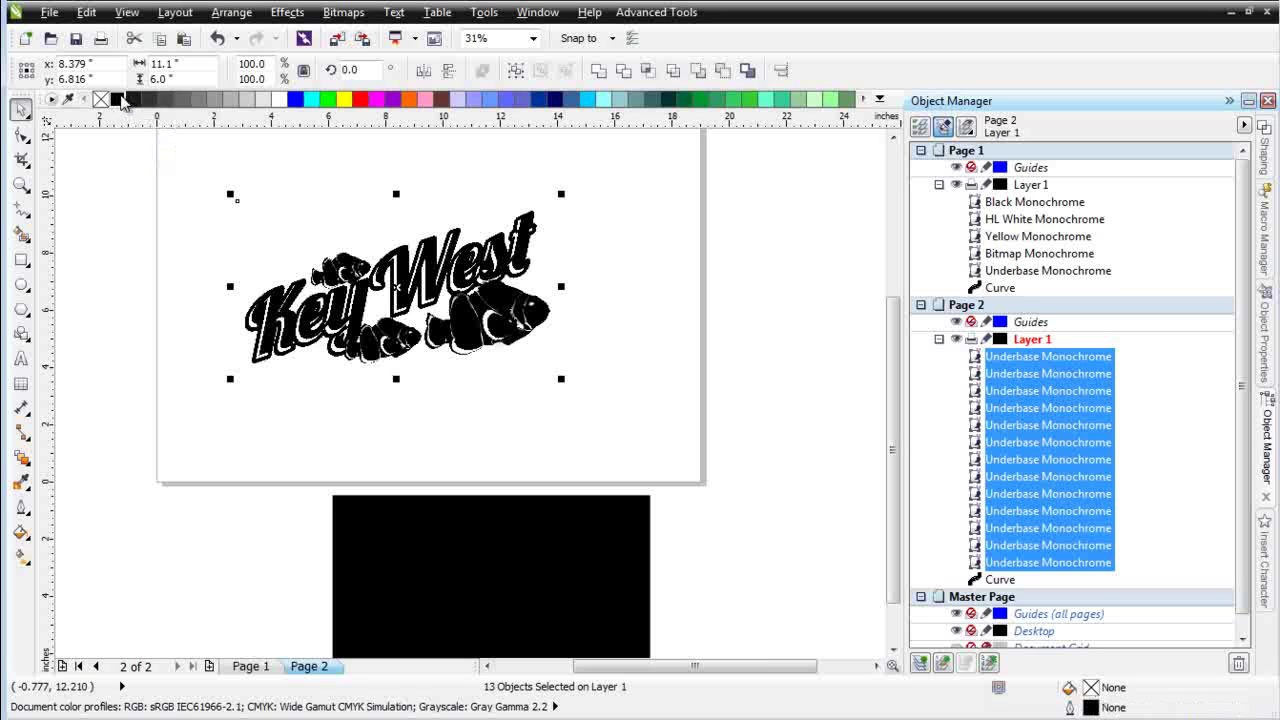
left_click(362, 99)
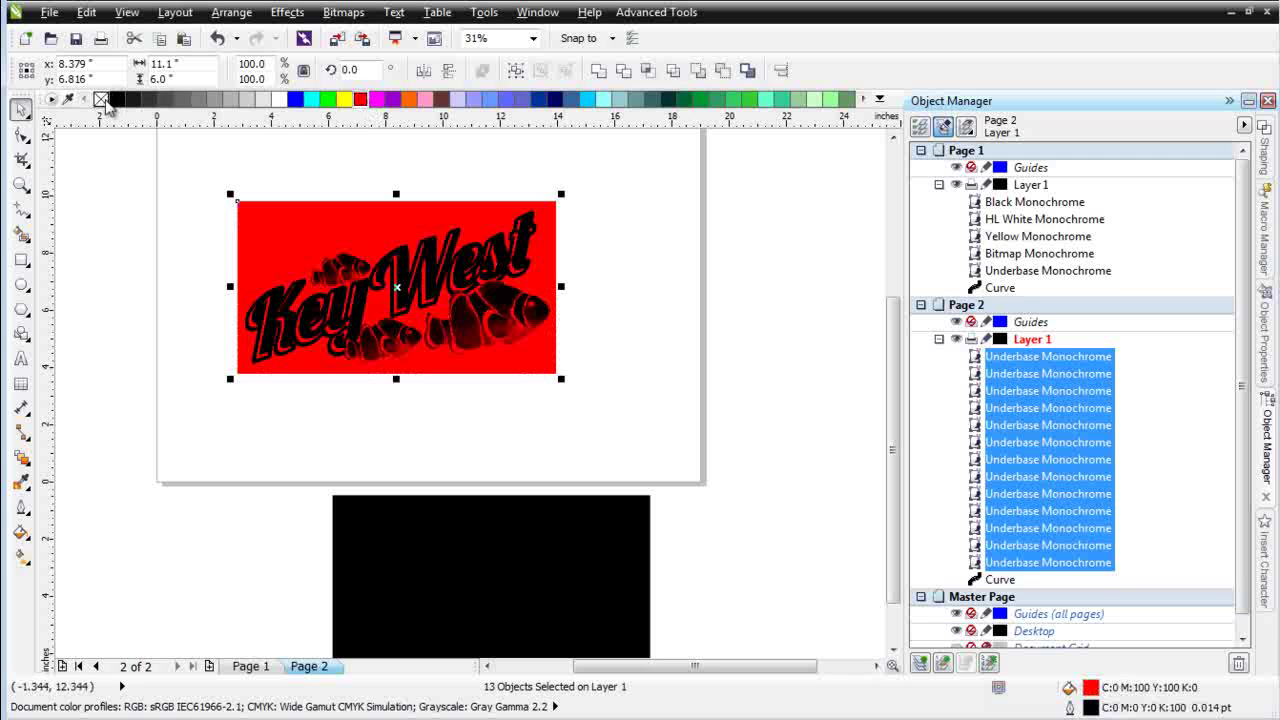
left_click(101, 99)
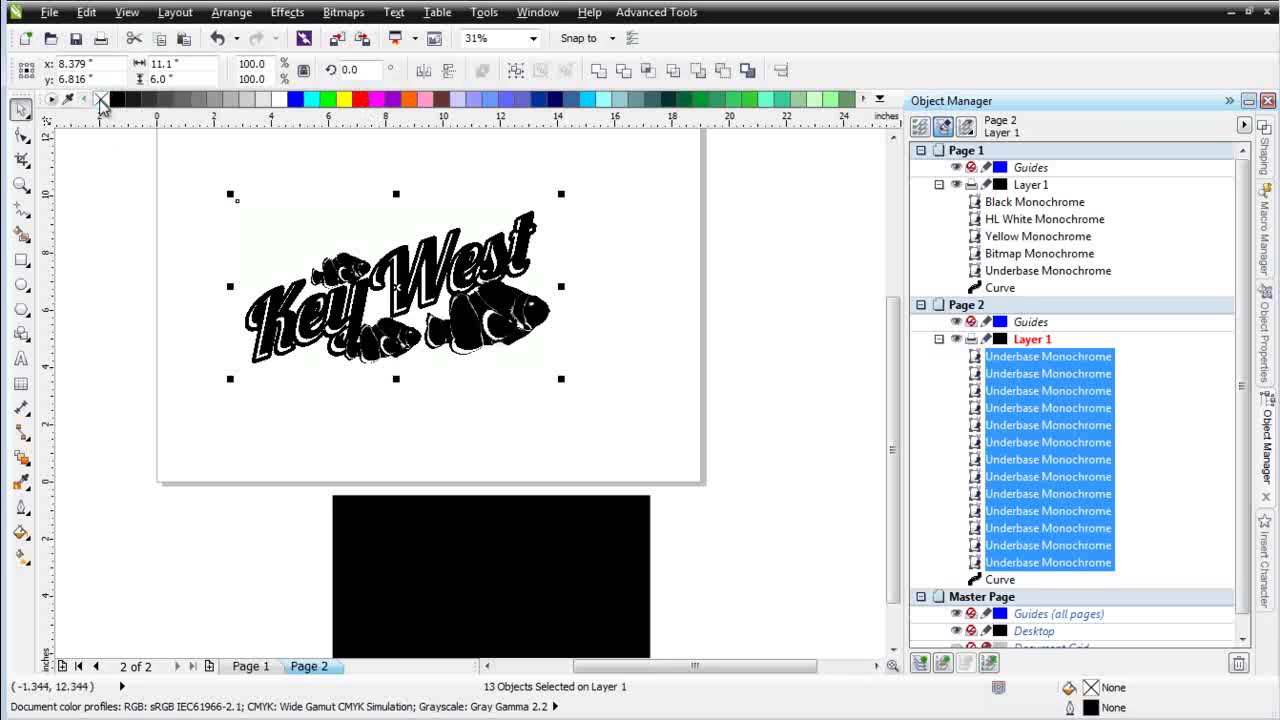
scroll(470, 385, "up", 4)
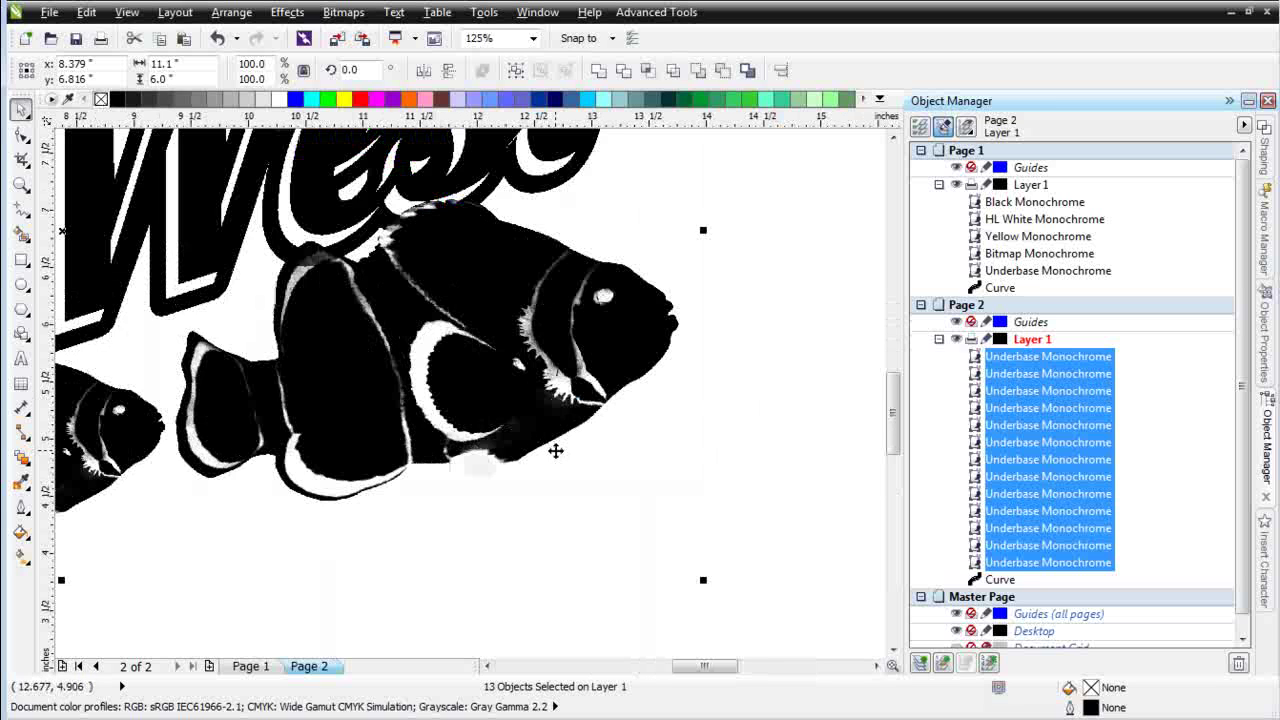
scroll(555, 451, "up", 4)
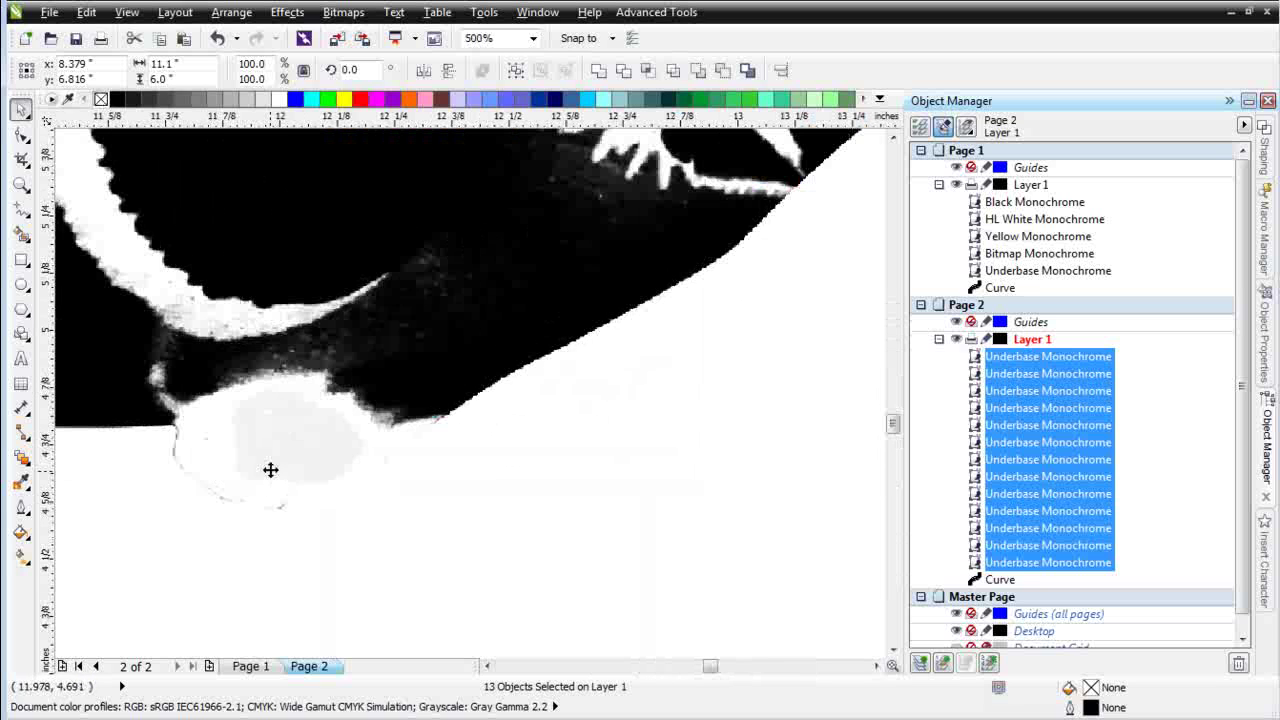
scroll(449, 397, "down", 6)
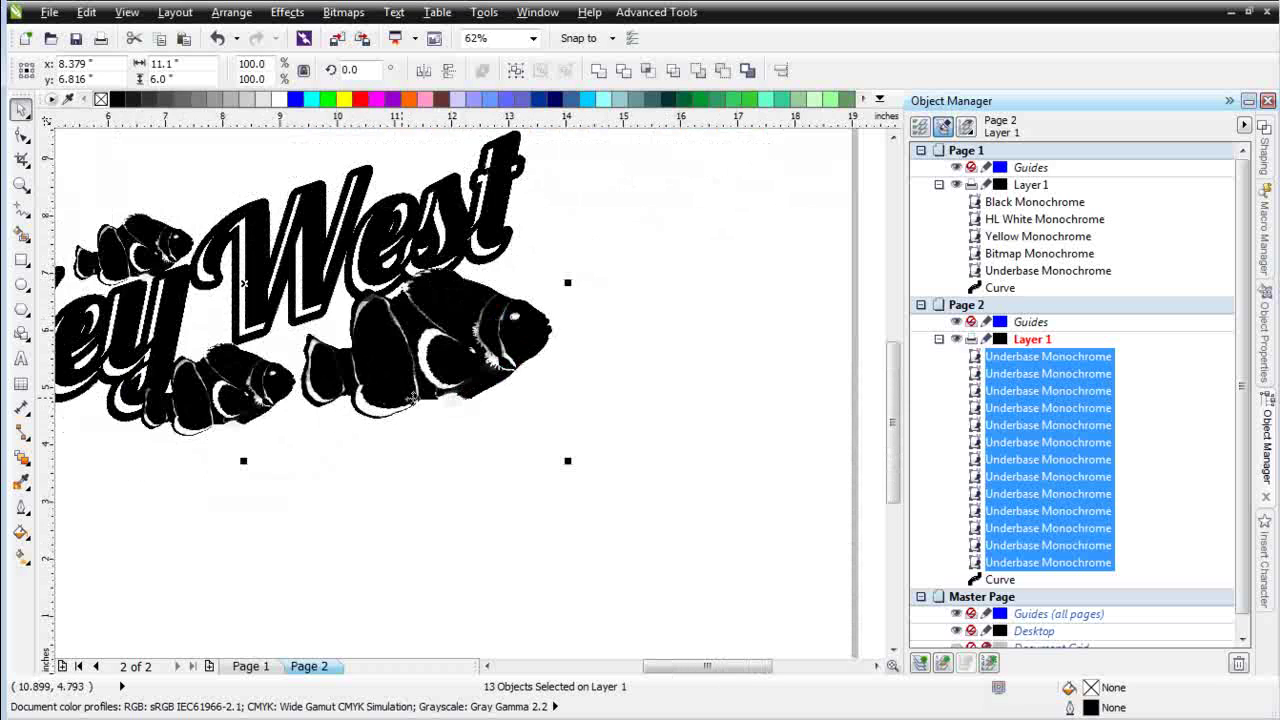
scroll(277, 363, "down", 2)
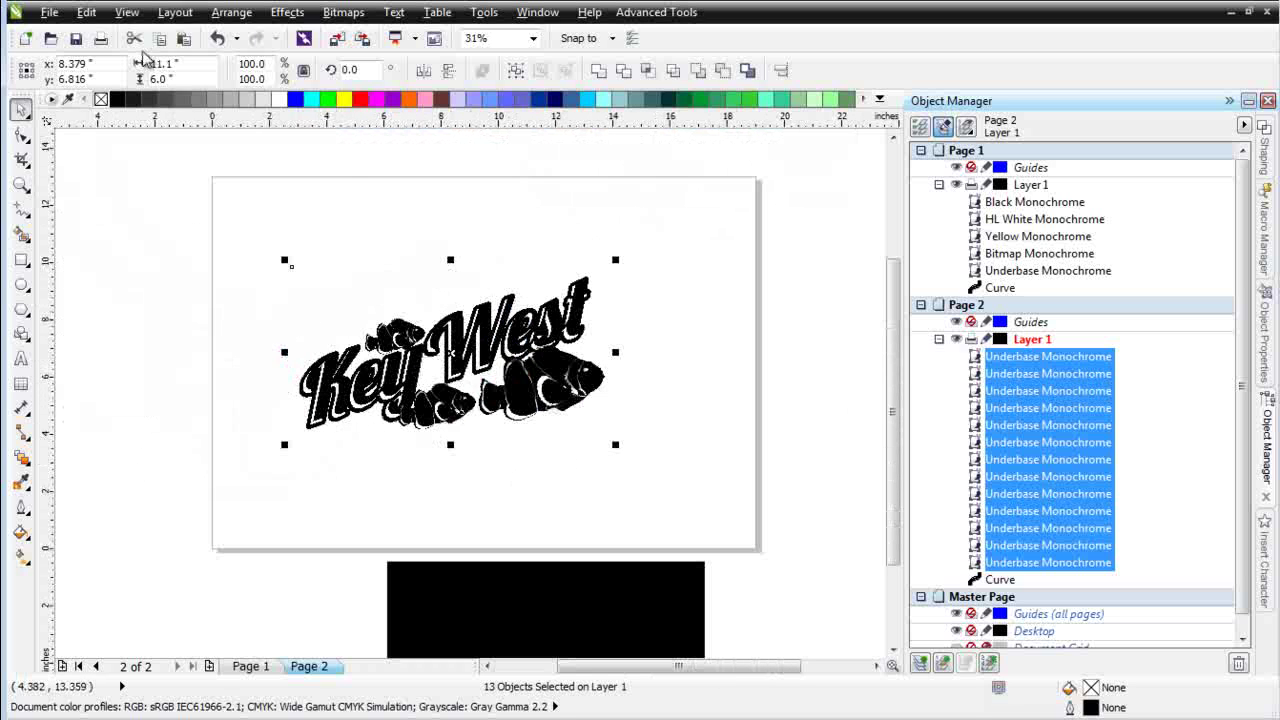
Step: Convert all stacked underbase copies into one 300 dpi 8-bit grayscale bitmap
left_click(186, 39)
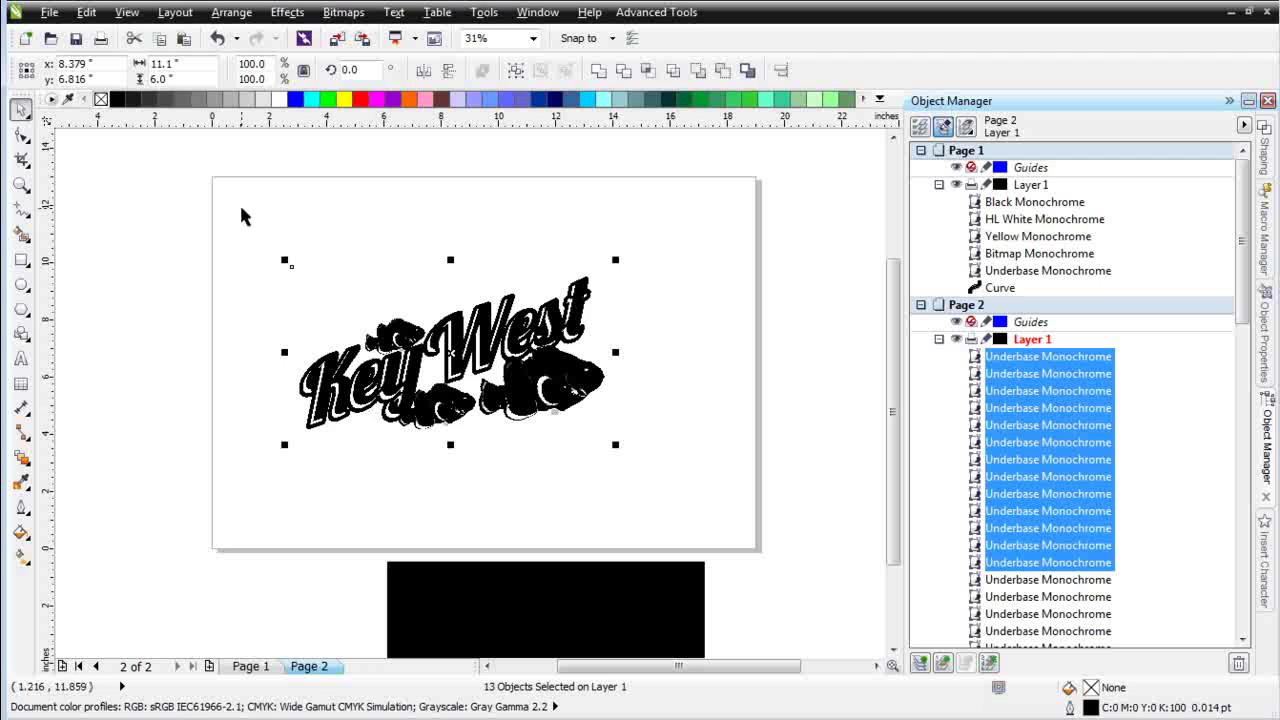
left_click_drag(232, 204, 674, 520)
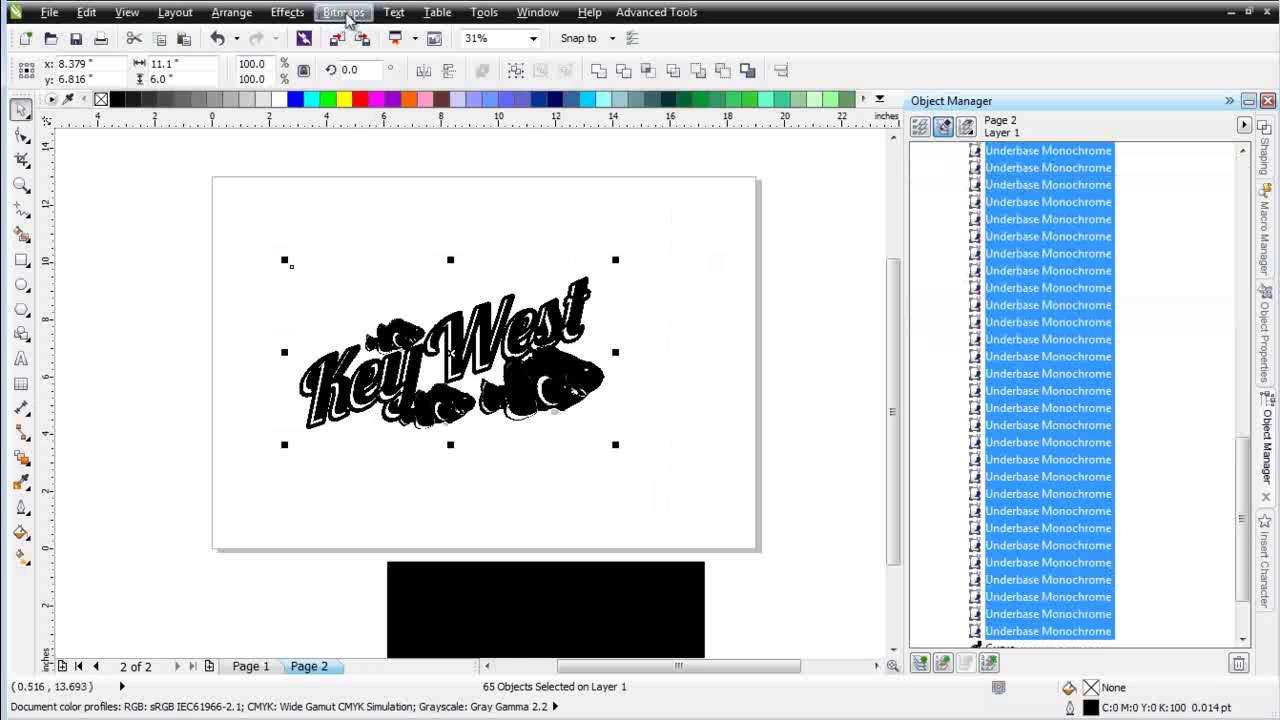
left_click(343, 12)
left_click(400, 37)
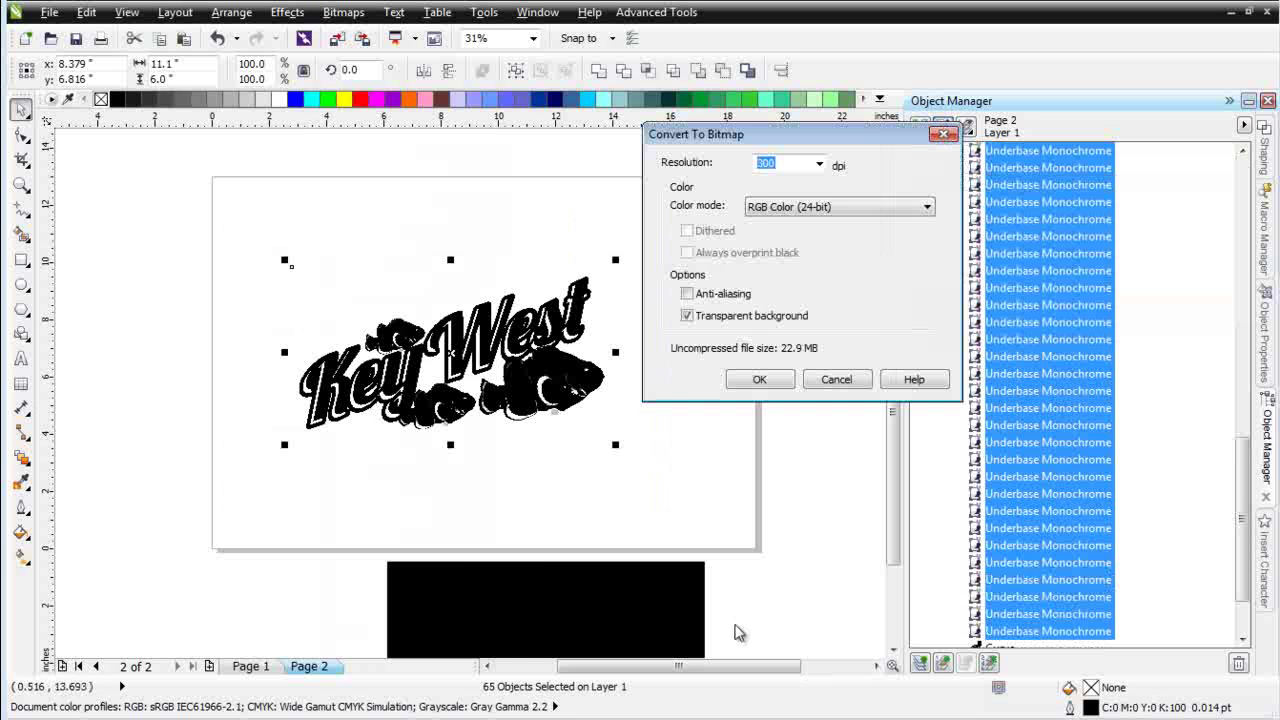
left_click(924, 216)
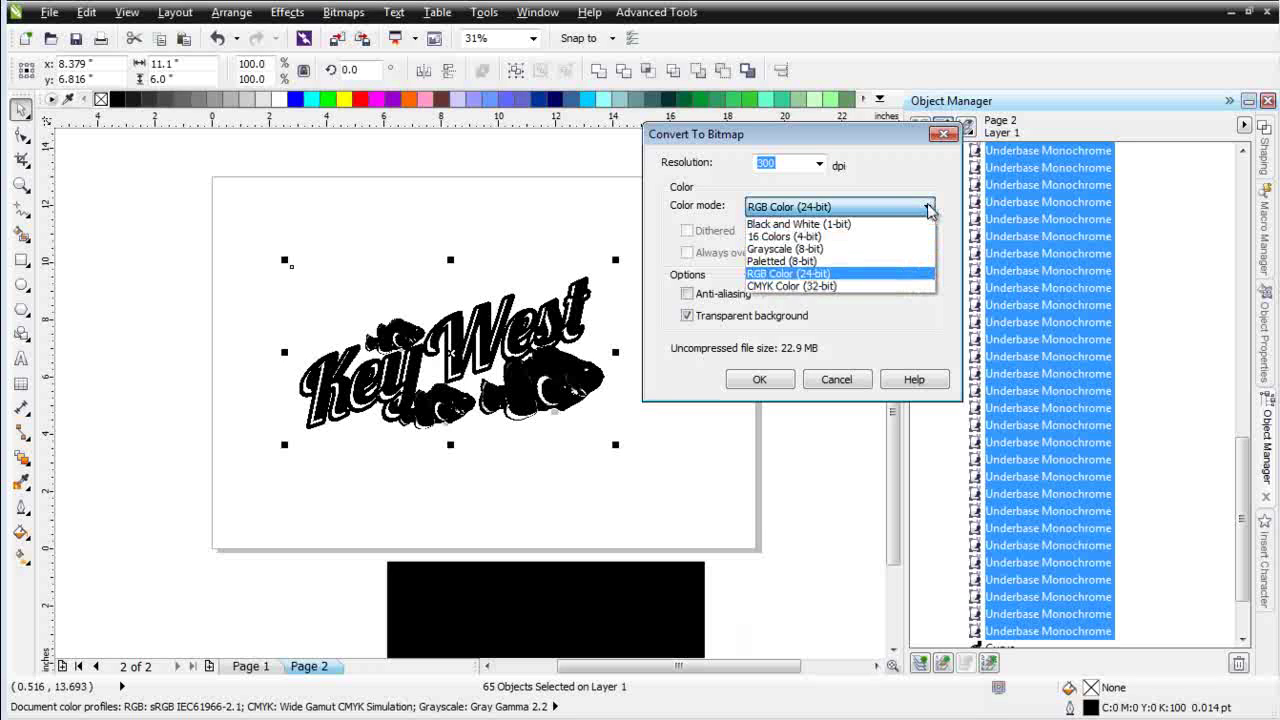
left_click(890, 248)
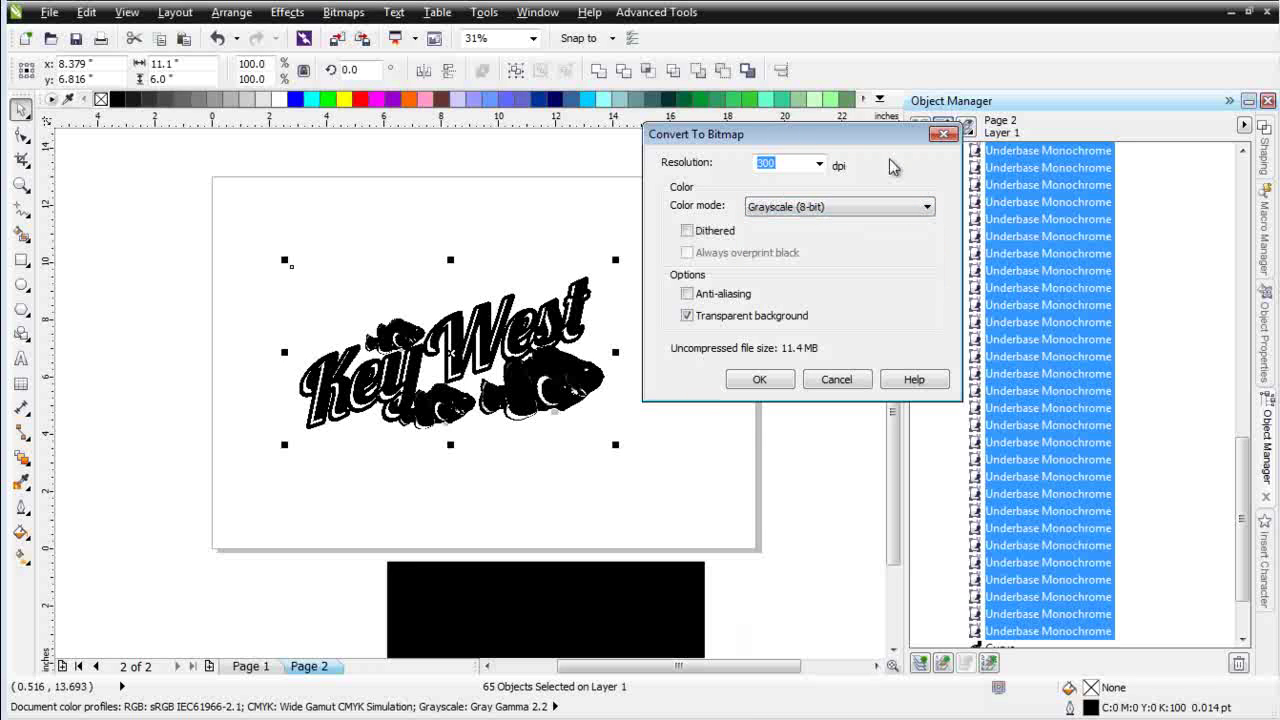
left_click(760, 381)
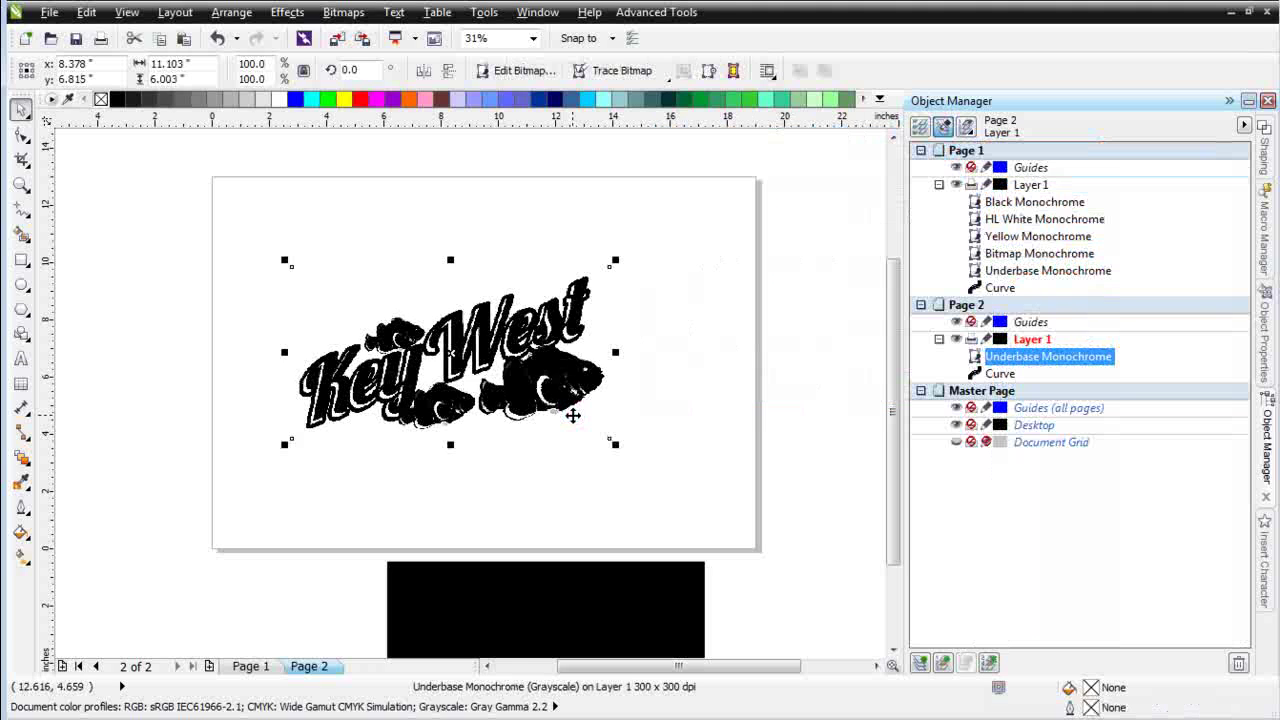
Step: Open the Black and White (1-bit) conversion and inspect a dark region in its preview
left_click(352, 16)
mouse_move(442, 266)
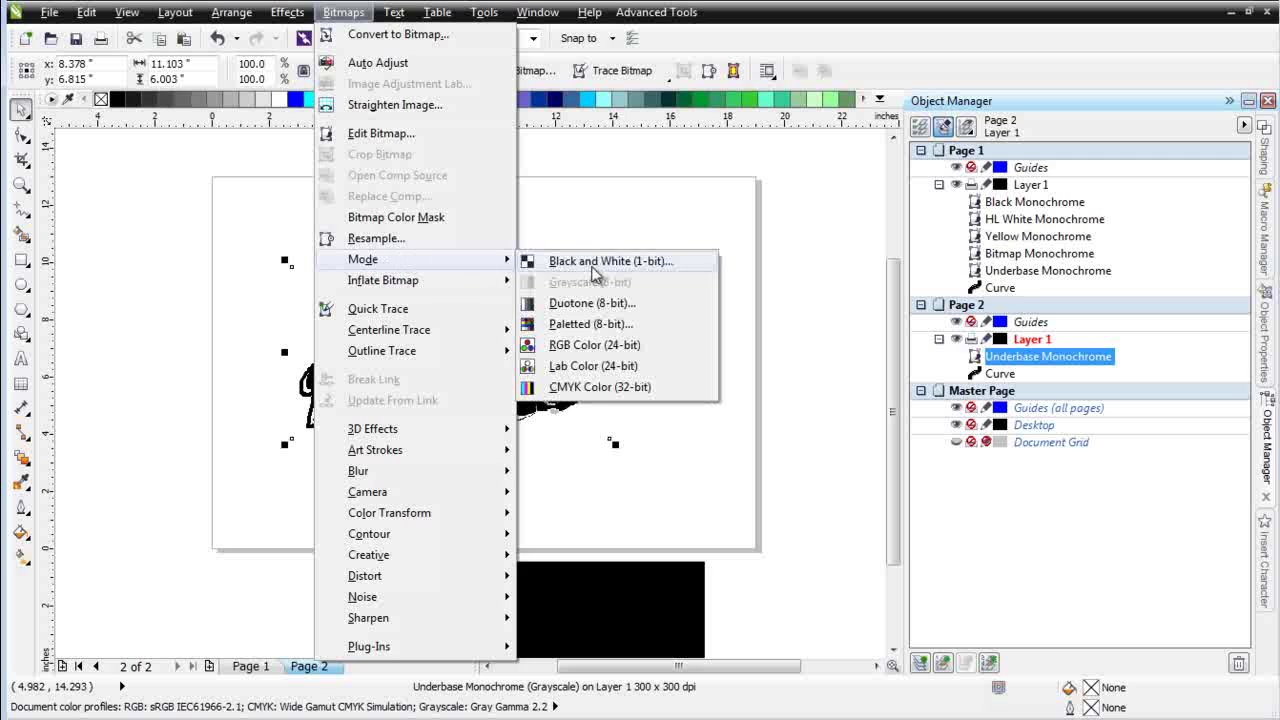
left_click(594, 265)
left_click_drag(634, 314, 581, 307)
right_click(560, 328)
right_click(562, 330)
left_click(562, 331)
left_click(562, 331)
left_click(559, 326)
left_click_drag(512, 302, 565, 312)
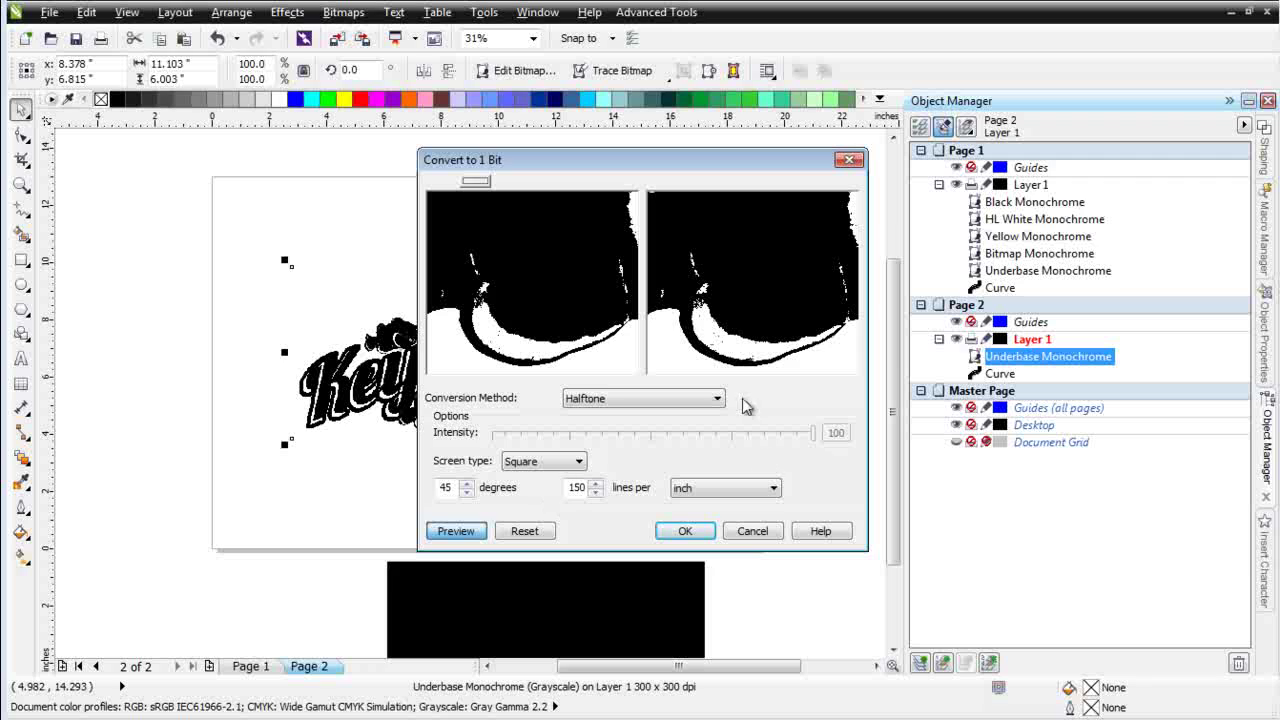
Step: Apply Line Art conversion at threshold 198, then open the bitmap in PHOTO-PAINT
left_click(716, 398)
left_click(665, 413)
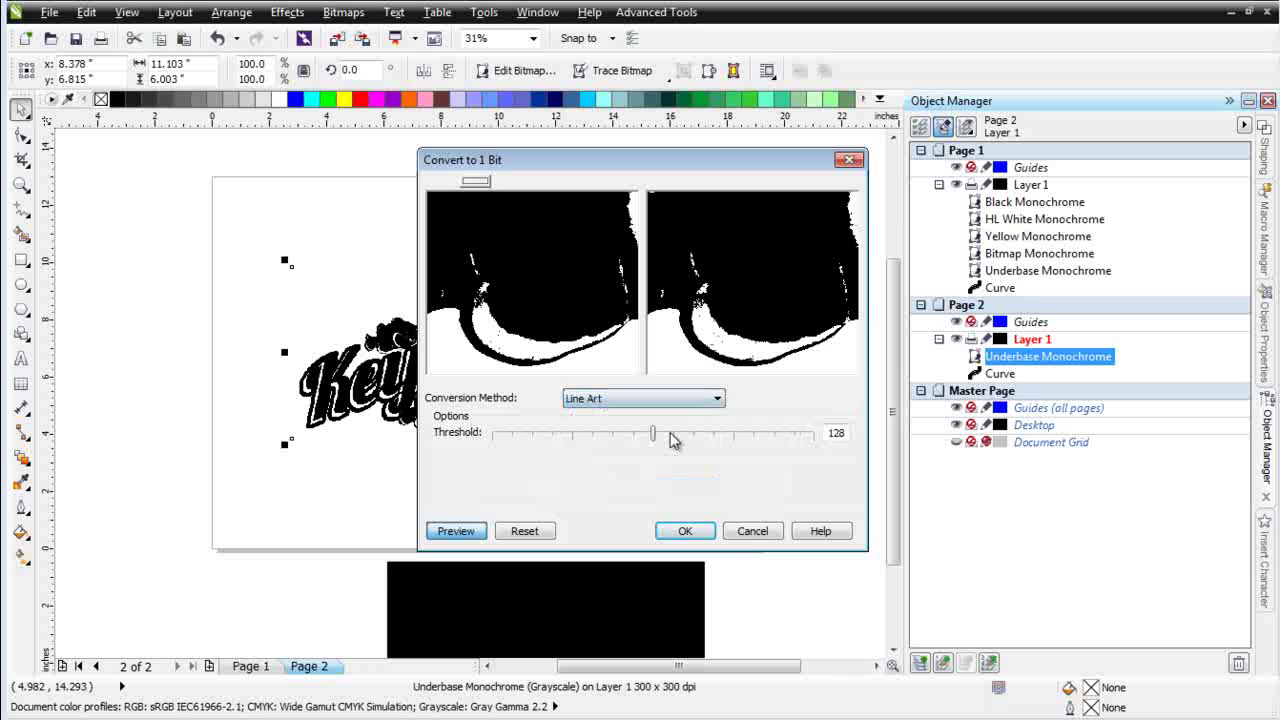
left_click_drag(654, 436, 746, 443)
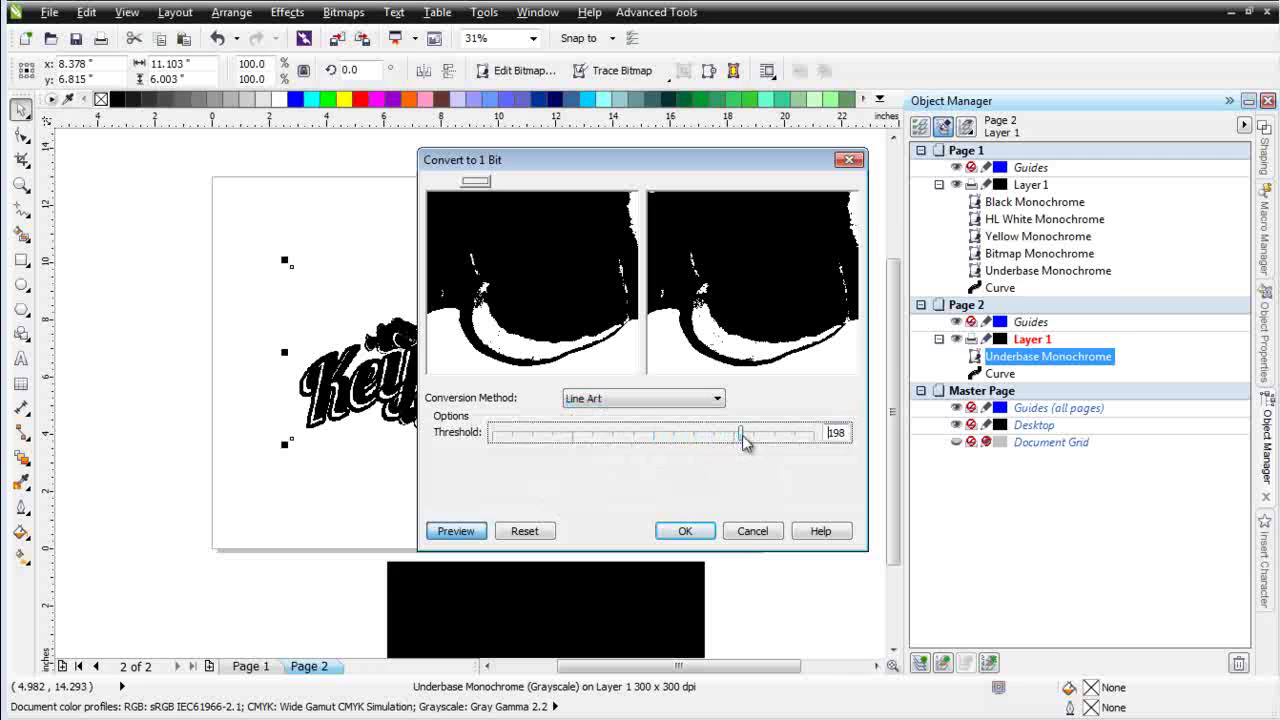
left_click(684, 530)
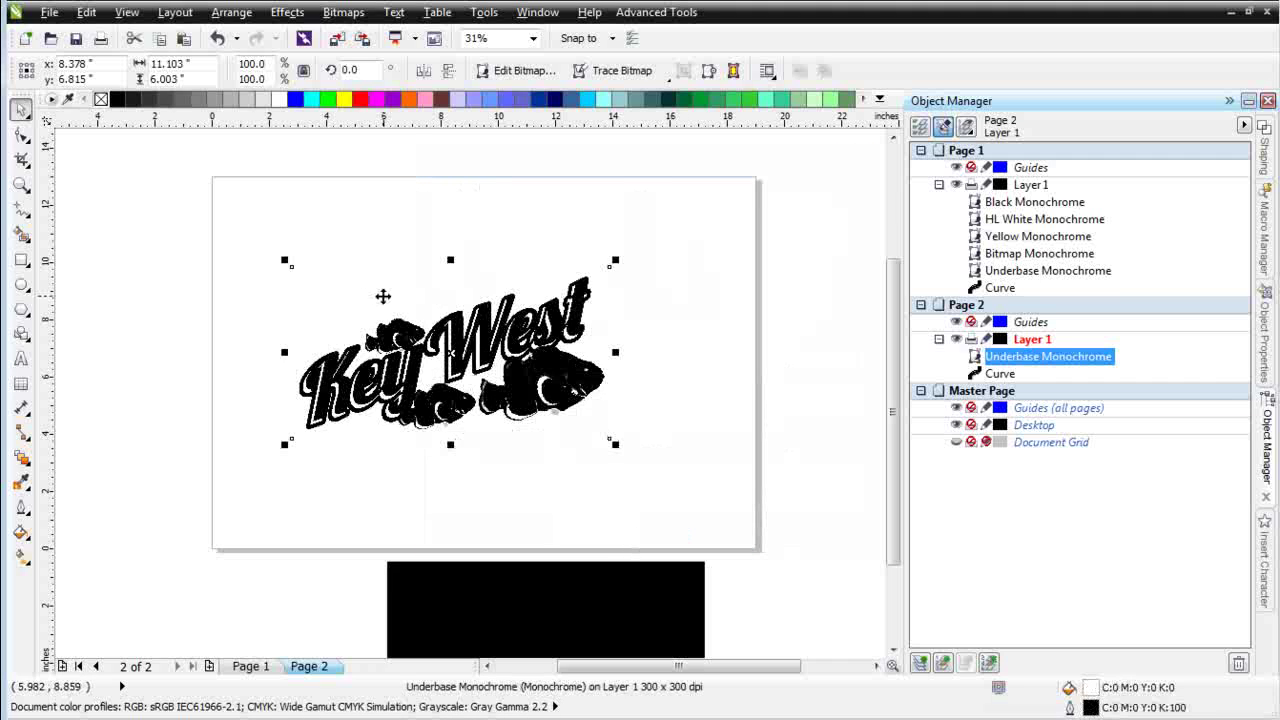
left_click(343, 12)
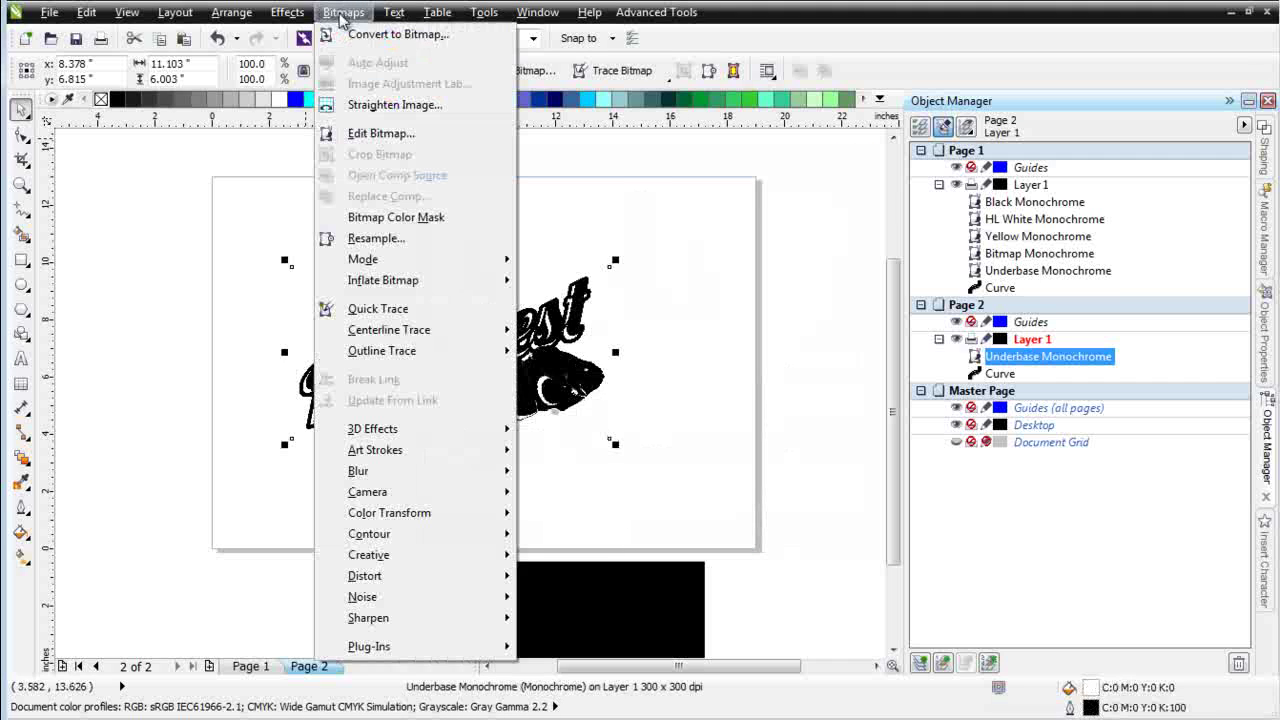
left_click(370, 133)
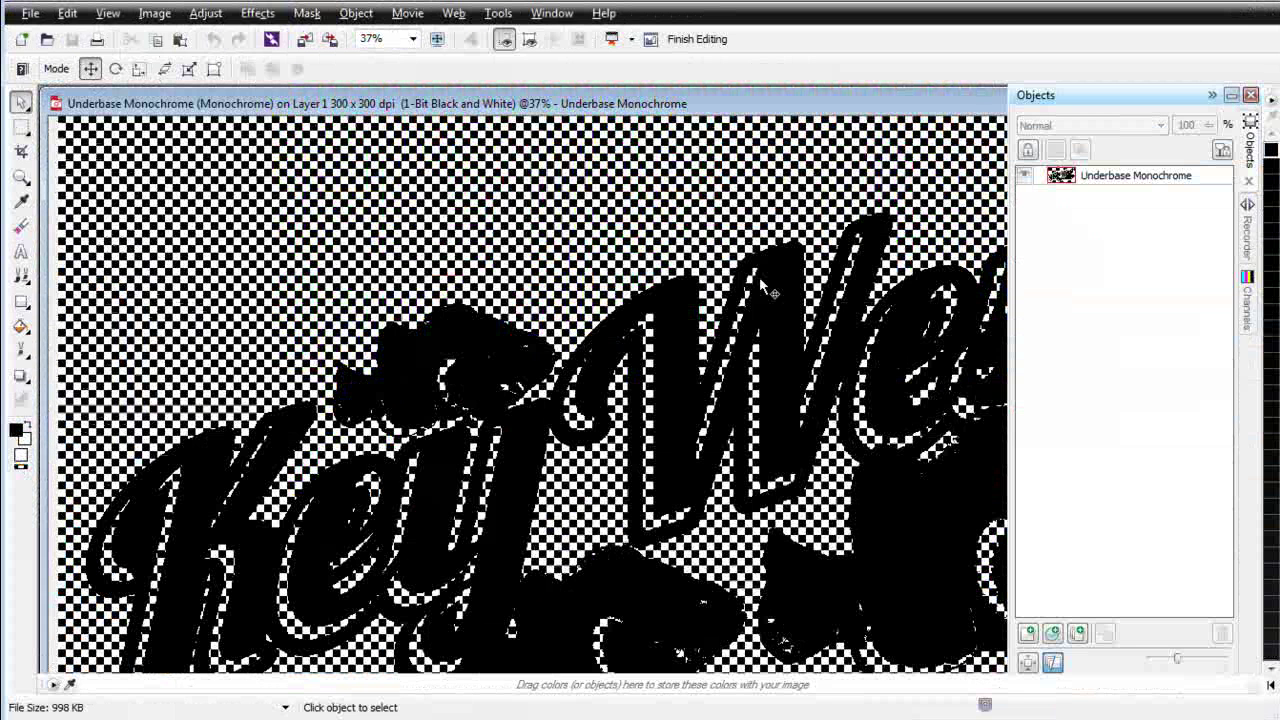
Step: Convert the underbase image to Grayscale (8-bit), agreeing to flatten it first
left_click(152, 13)
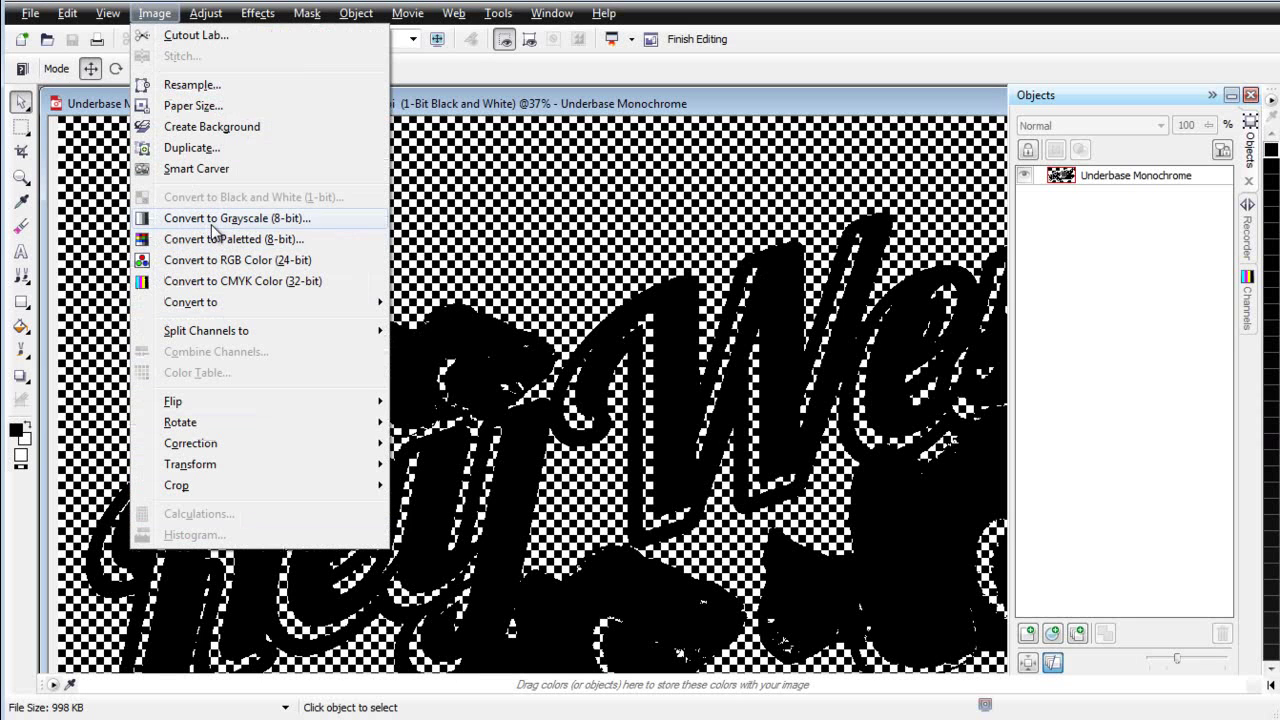
left_click(300, 218)
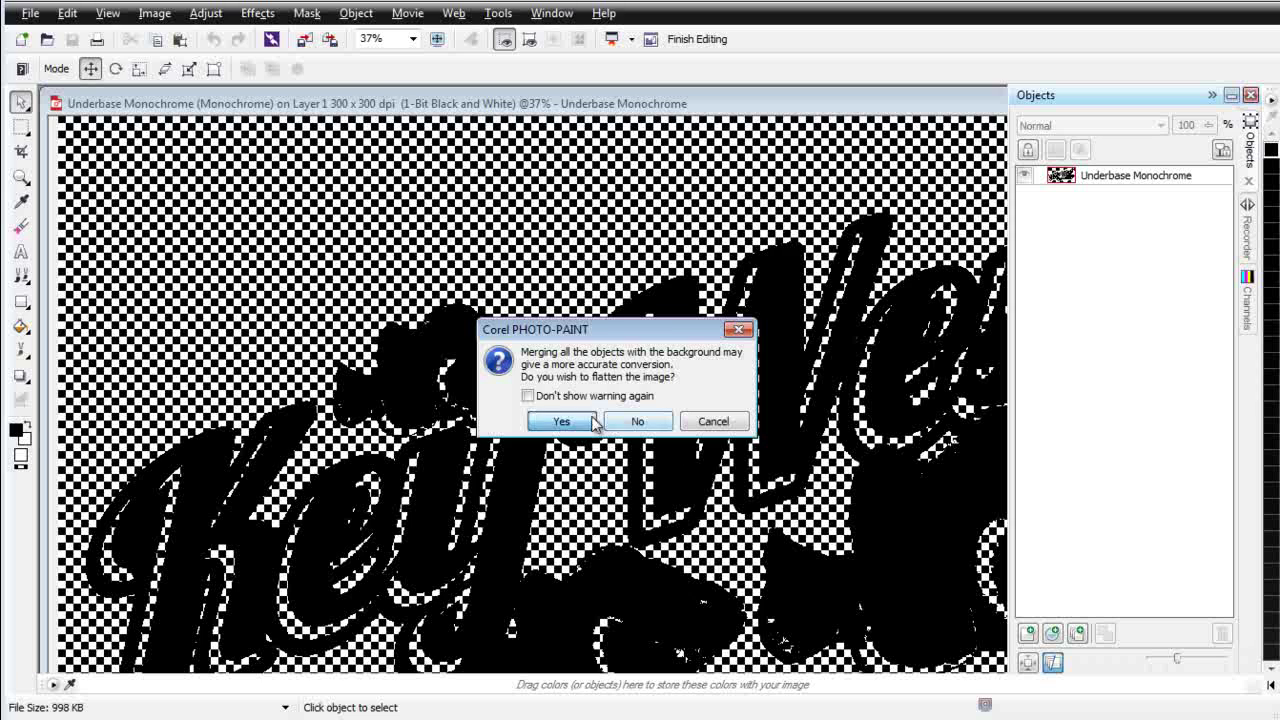
left_click(590, 421)
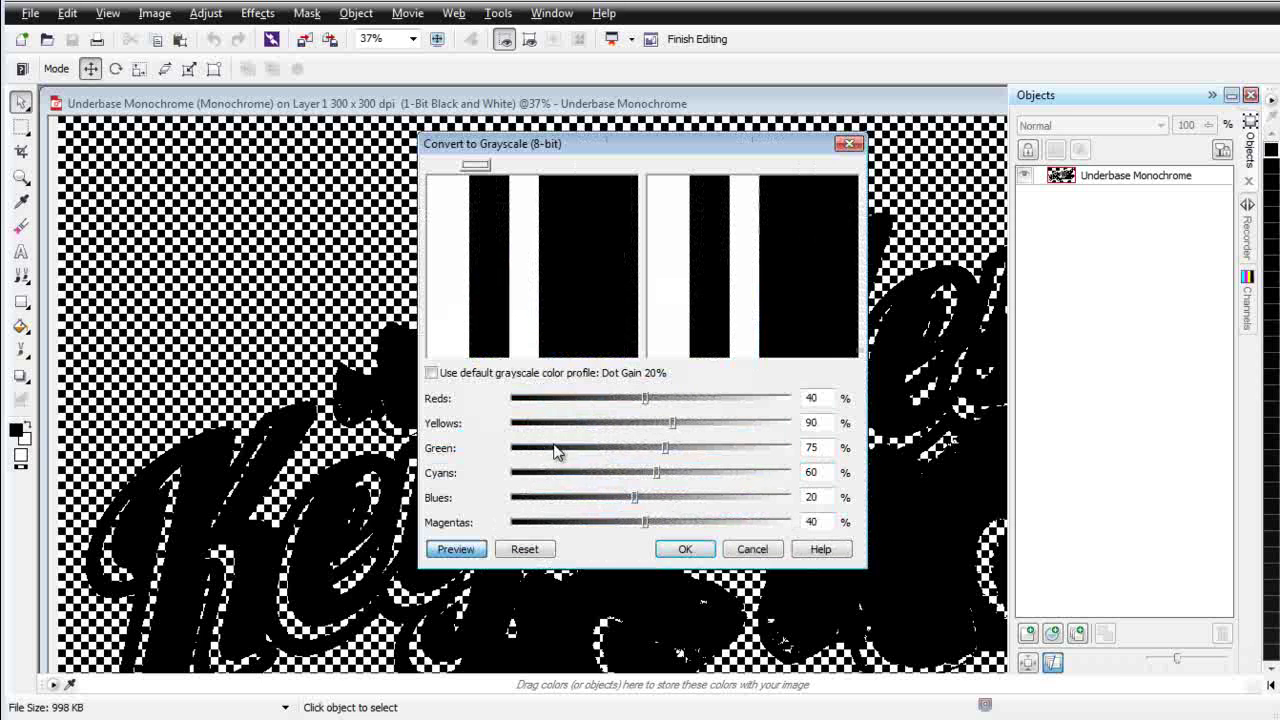
left_click(681, 550)
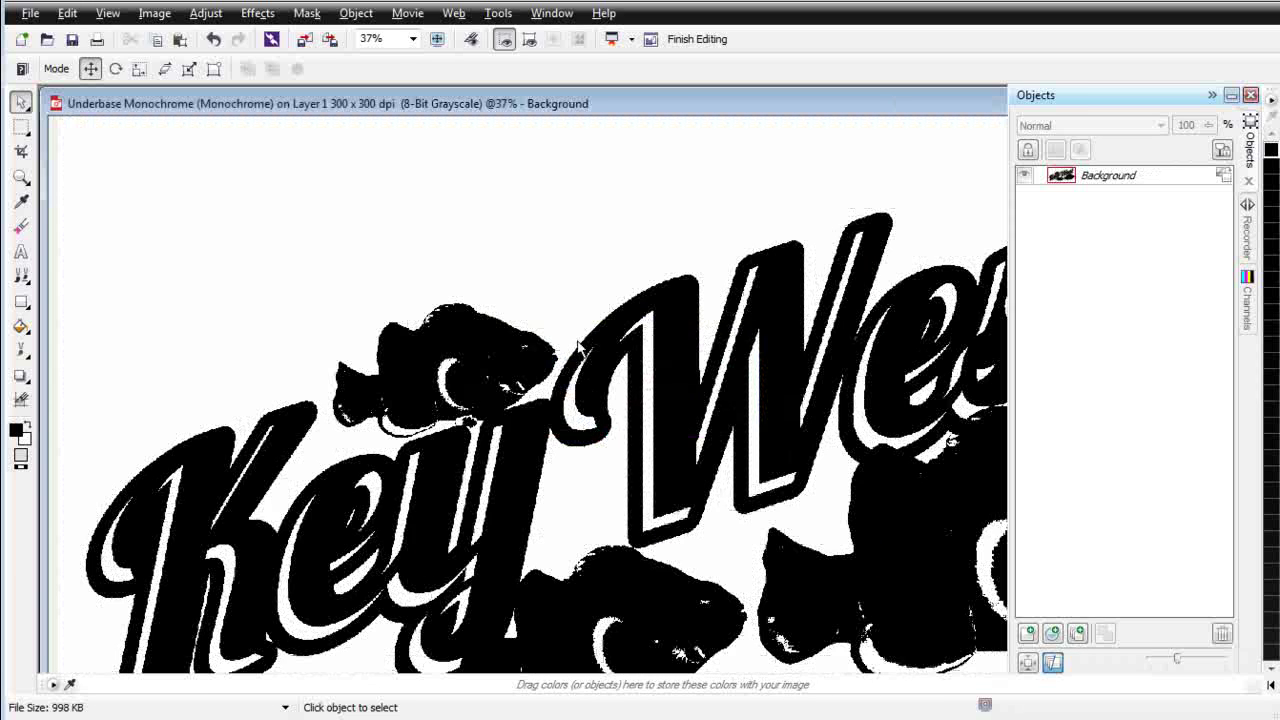
scroll(690, 406, "up", 3)
scroll(810, 520, "up", 3)
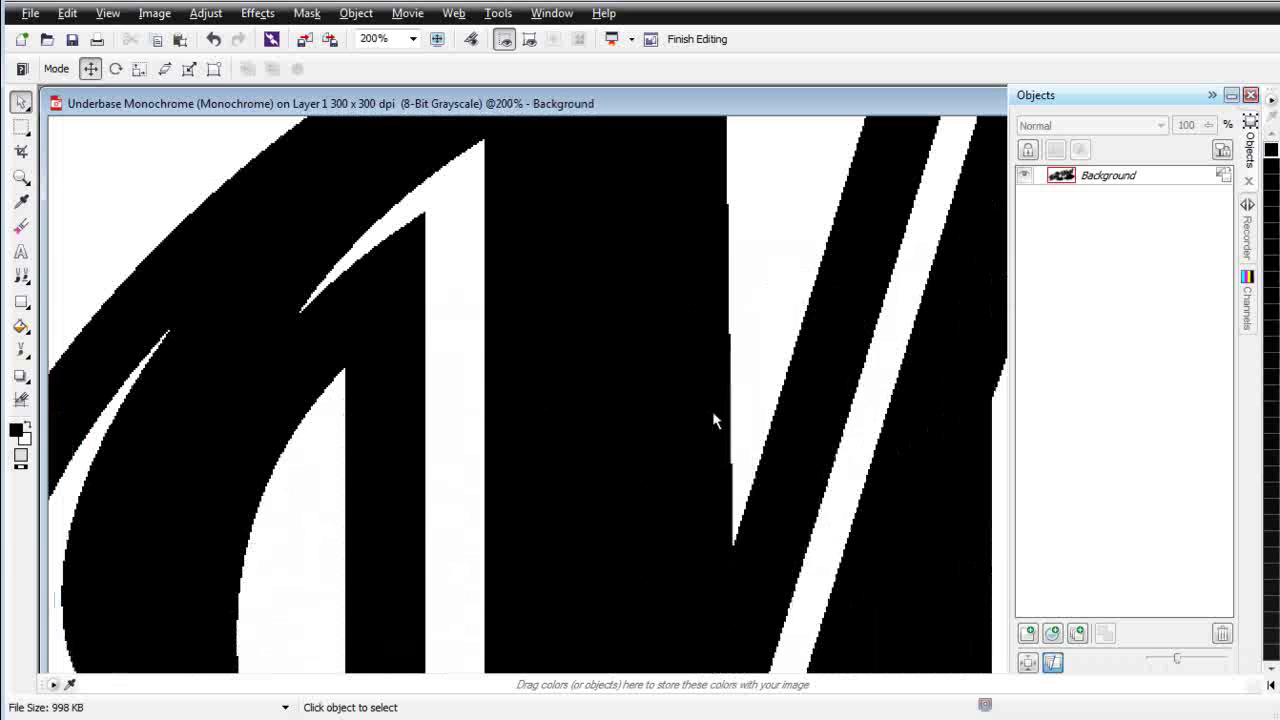
scroll(733, 455, "down", 5)
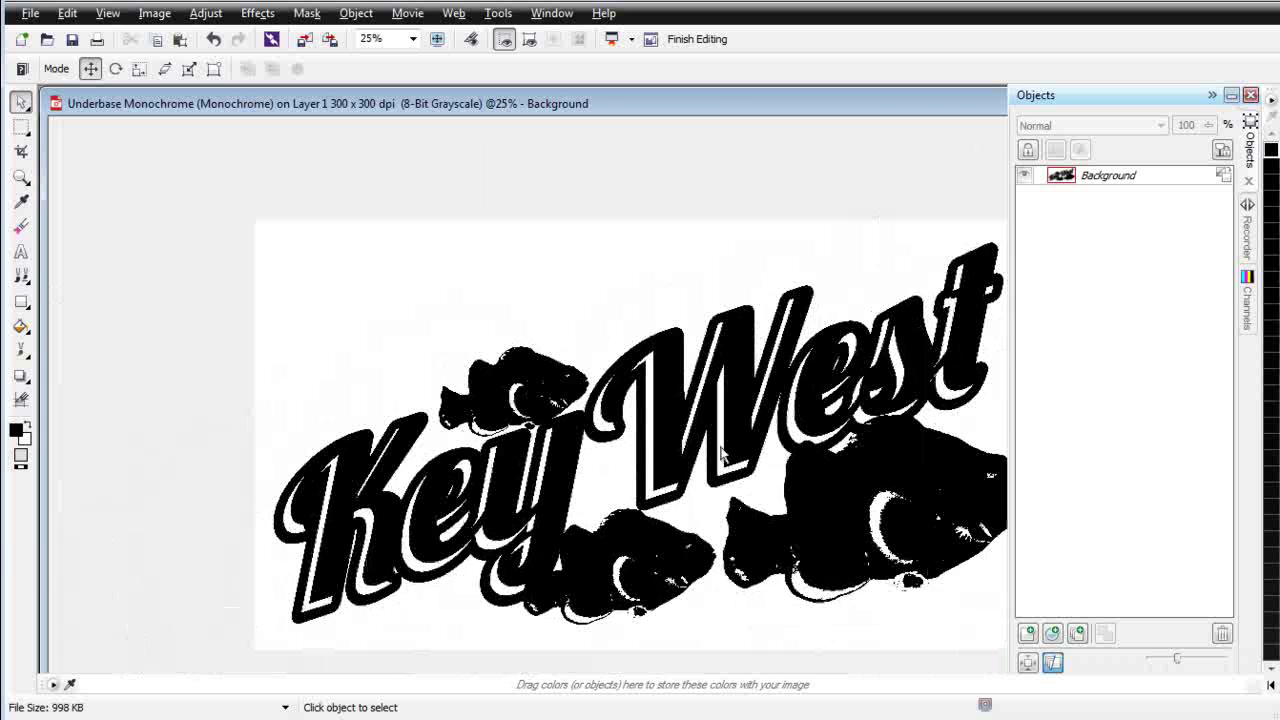
scroll(722, 452, "down", 1)
scroll(722, 452, "up", 2)
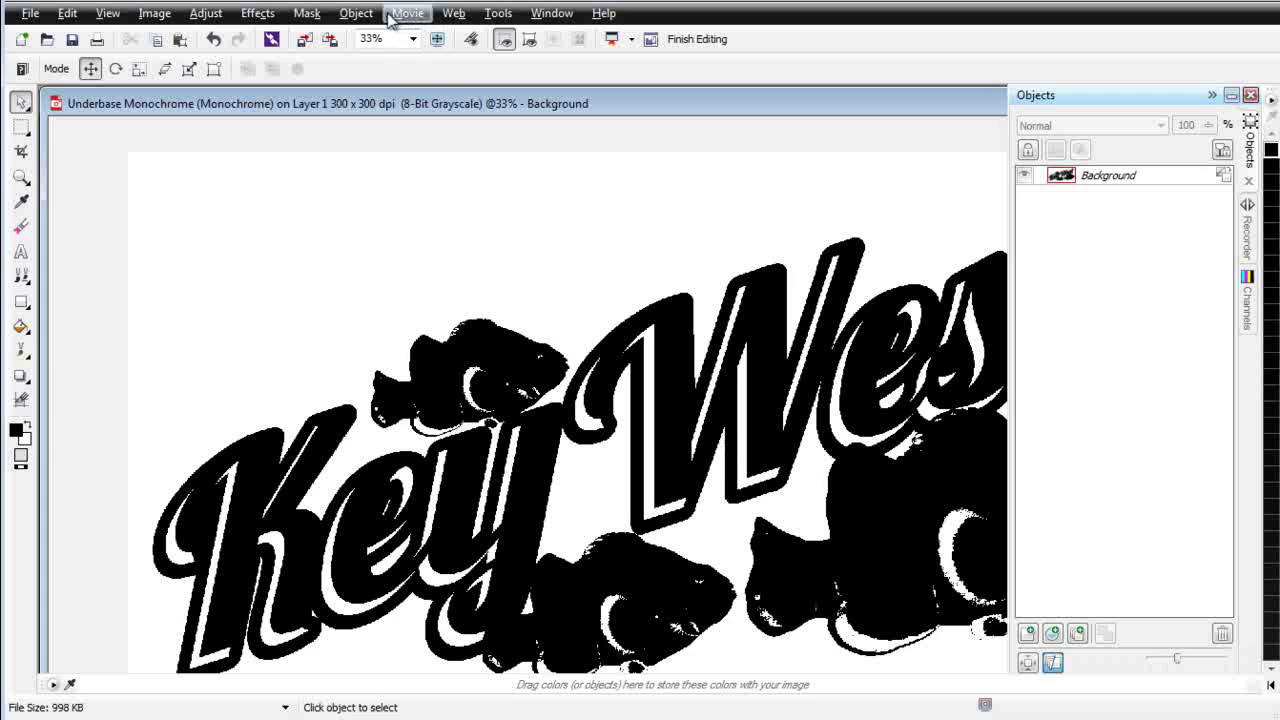
Step: Try masking the whole image and the Color Mask dialog, then remove the mask
left_click(306, 13)
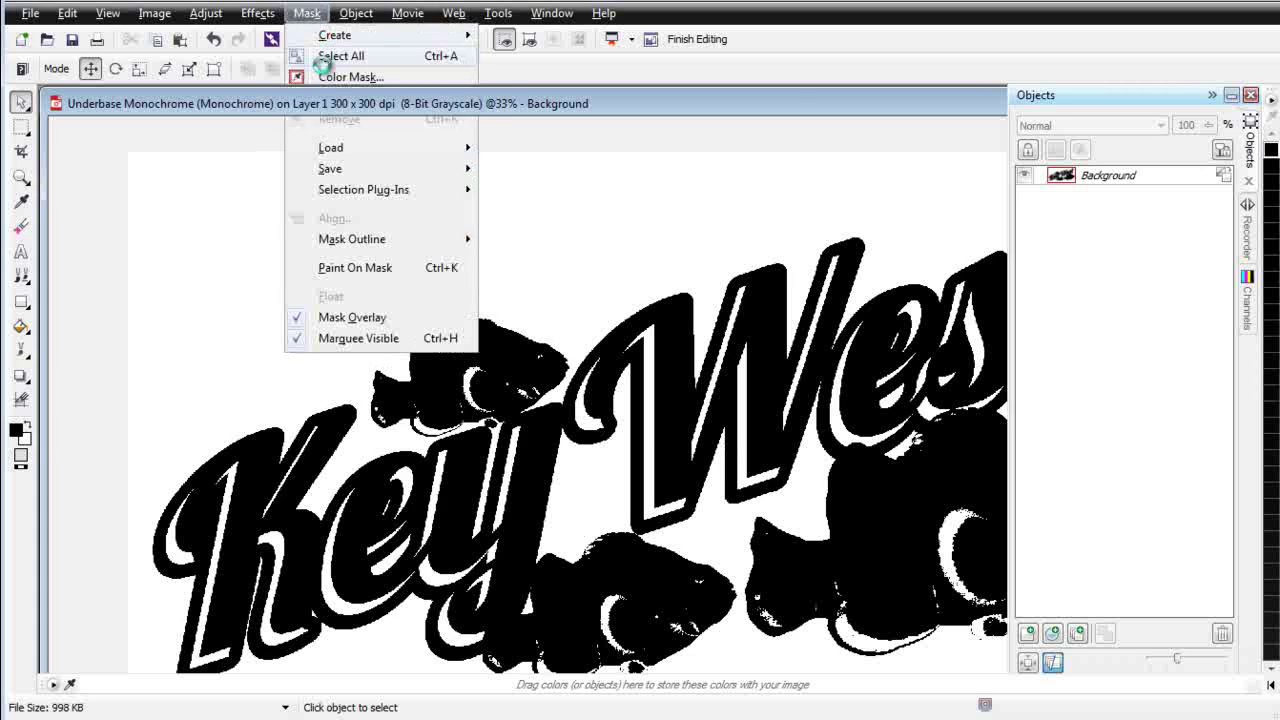
left_click(322, 57)
left_click(306, 13)
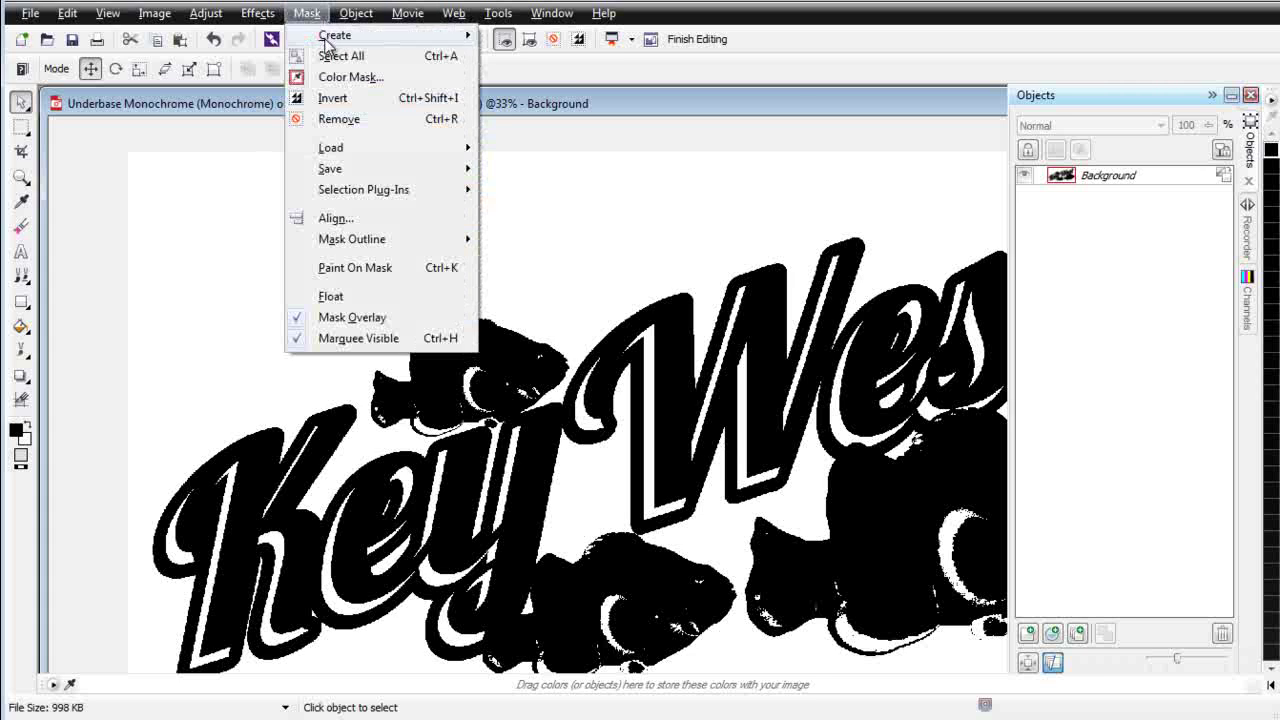
left_click(332, 77)
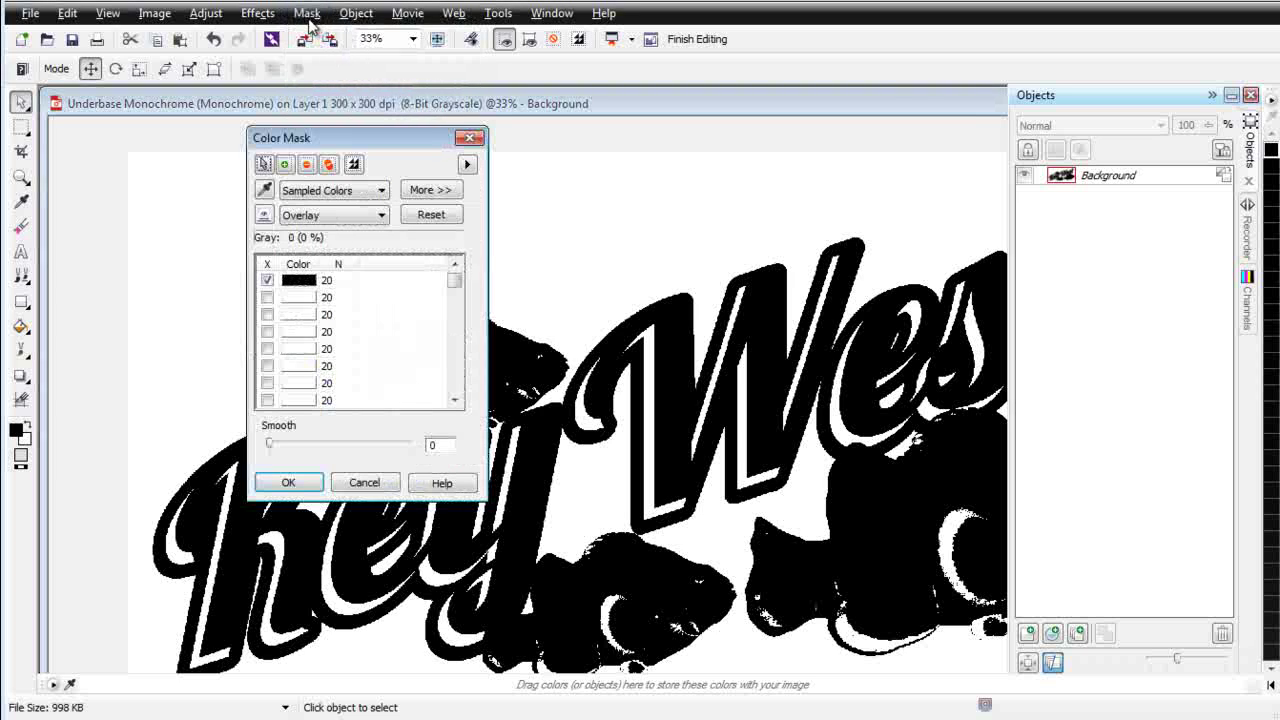
left_click(363, 483)
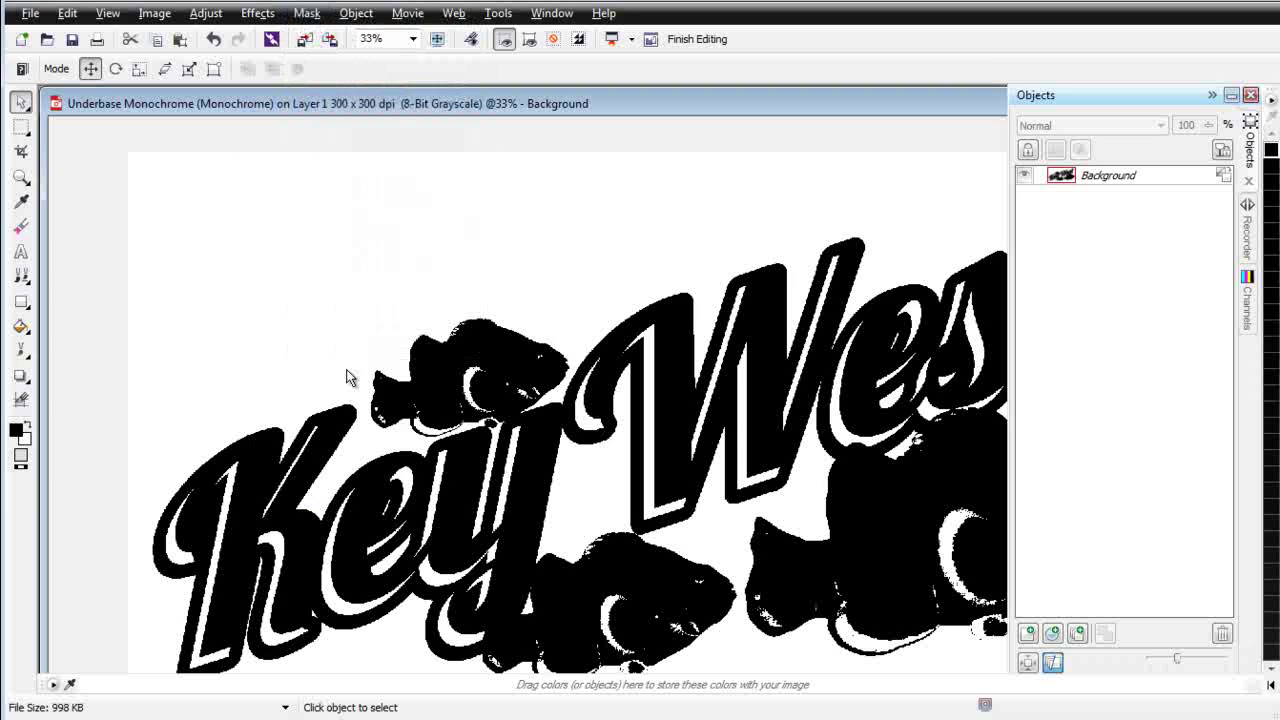
left_click(306, 13)
left_click(324, 122)
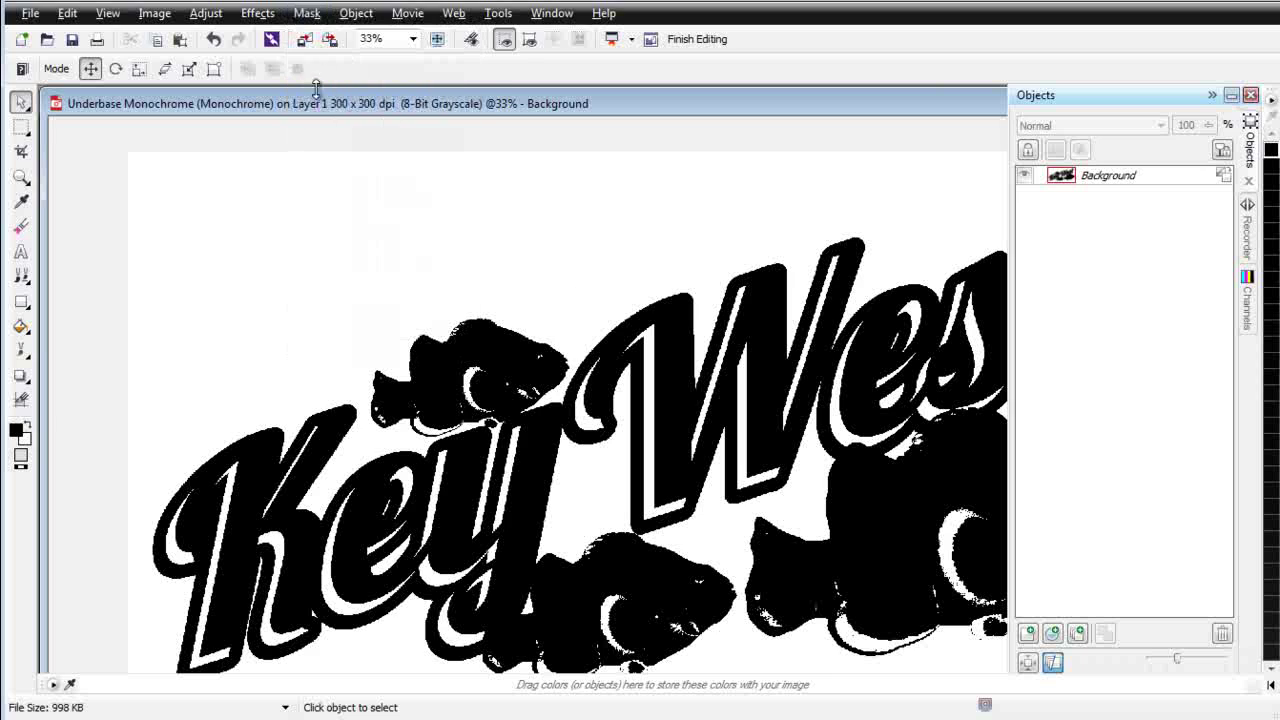
Step: Build a colour mask by sampling the black artwork colour from the image
left_click(306, 13)
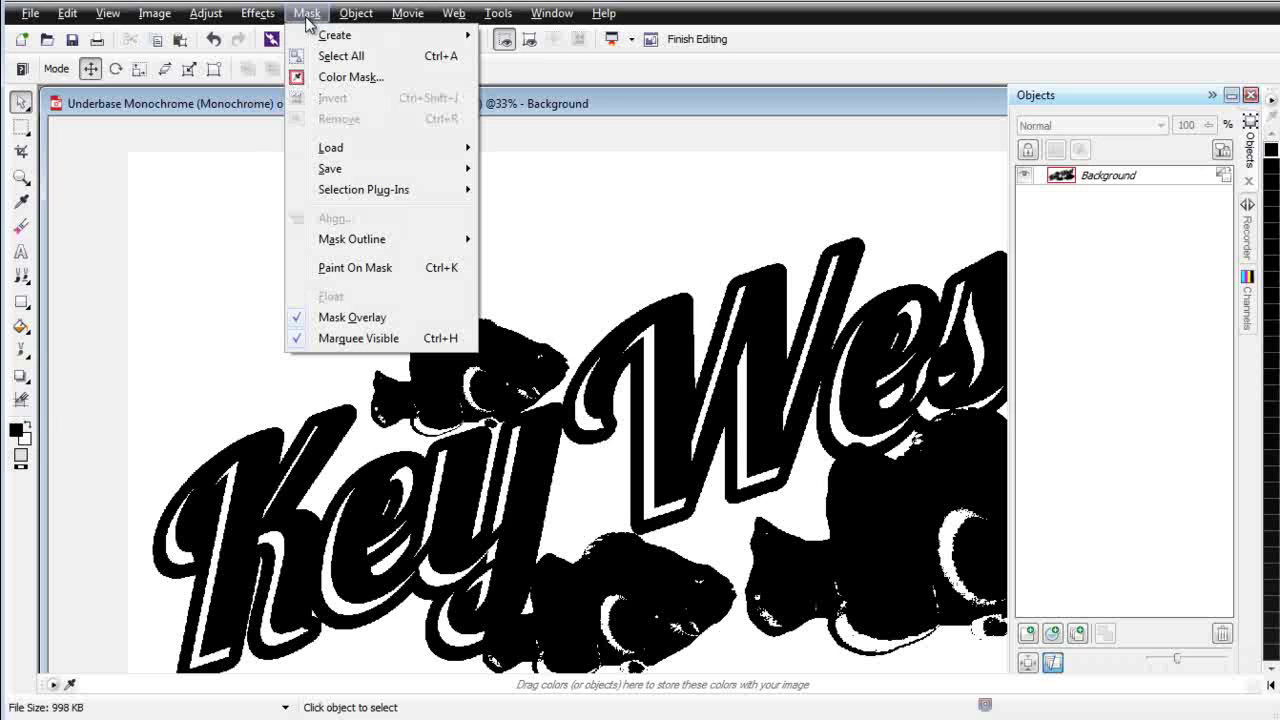
left_click(330, 77)
left_click(265, 190)
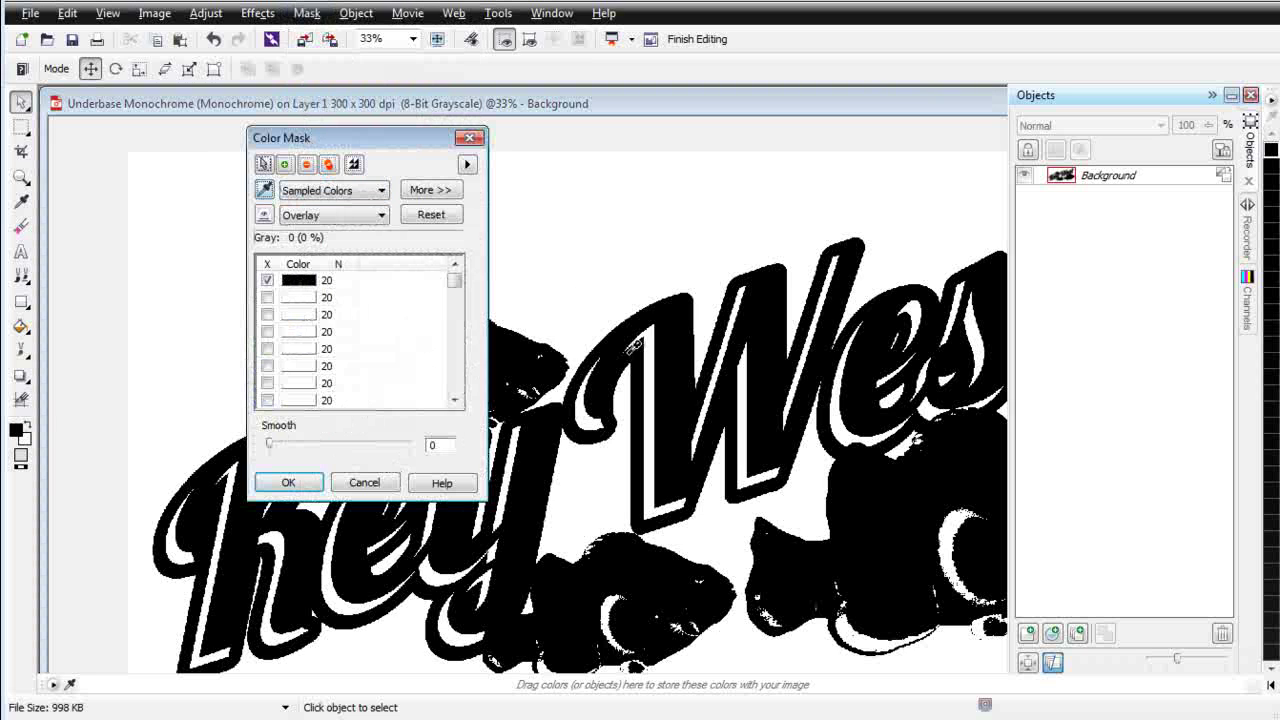
left_click(288, 482)
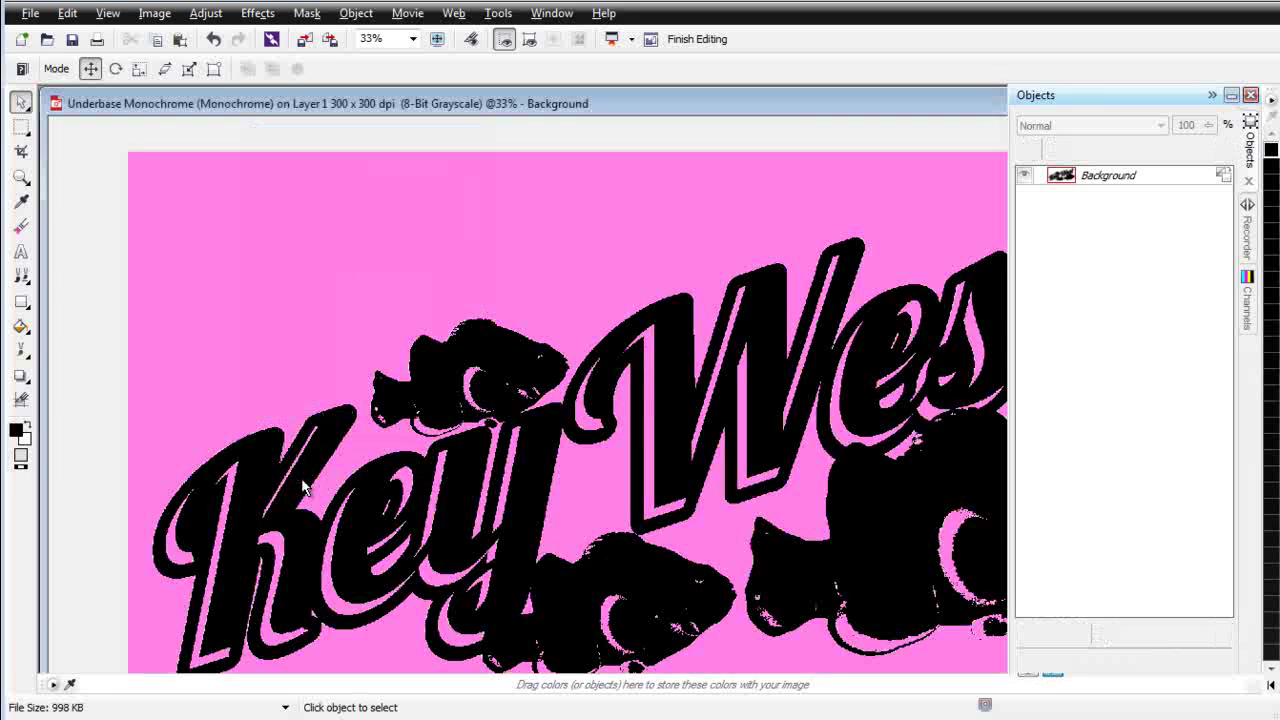
scroll(743, 466, "up", 2)
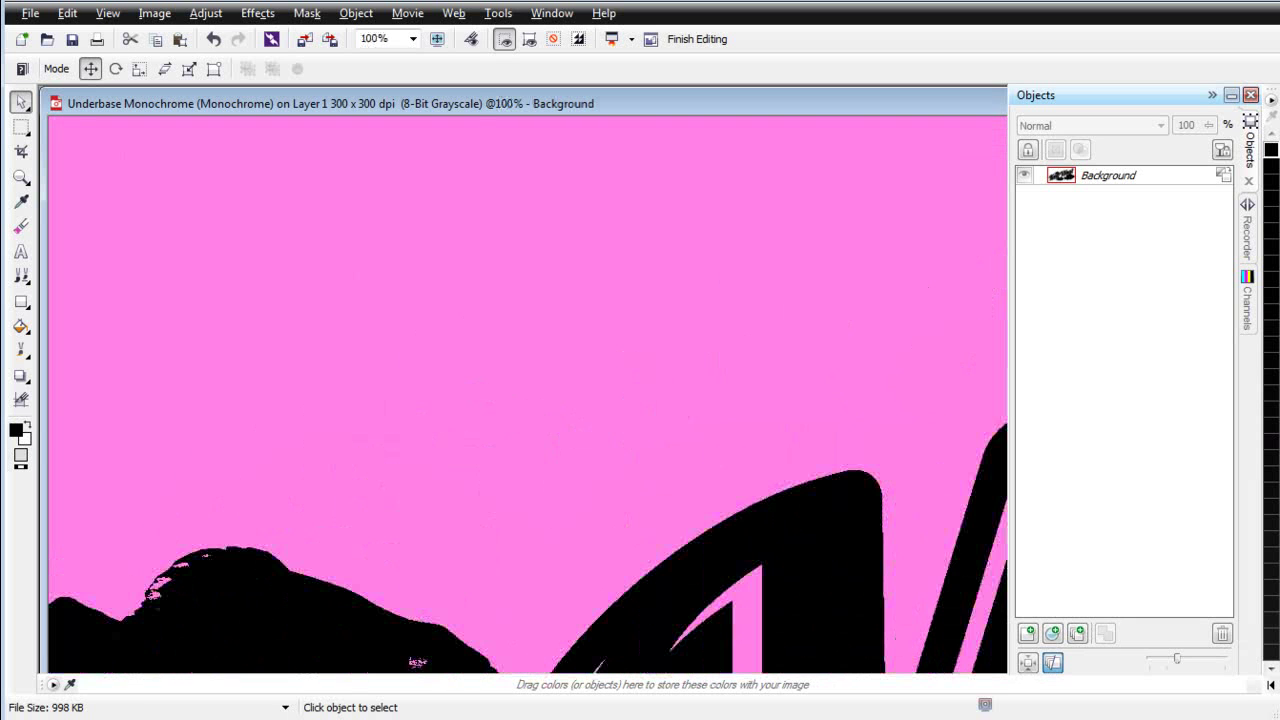
Step: Reduce the mask outline inward with the width raised from 2 to 3
left_click(307, 13)
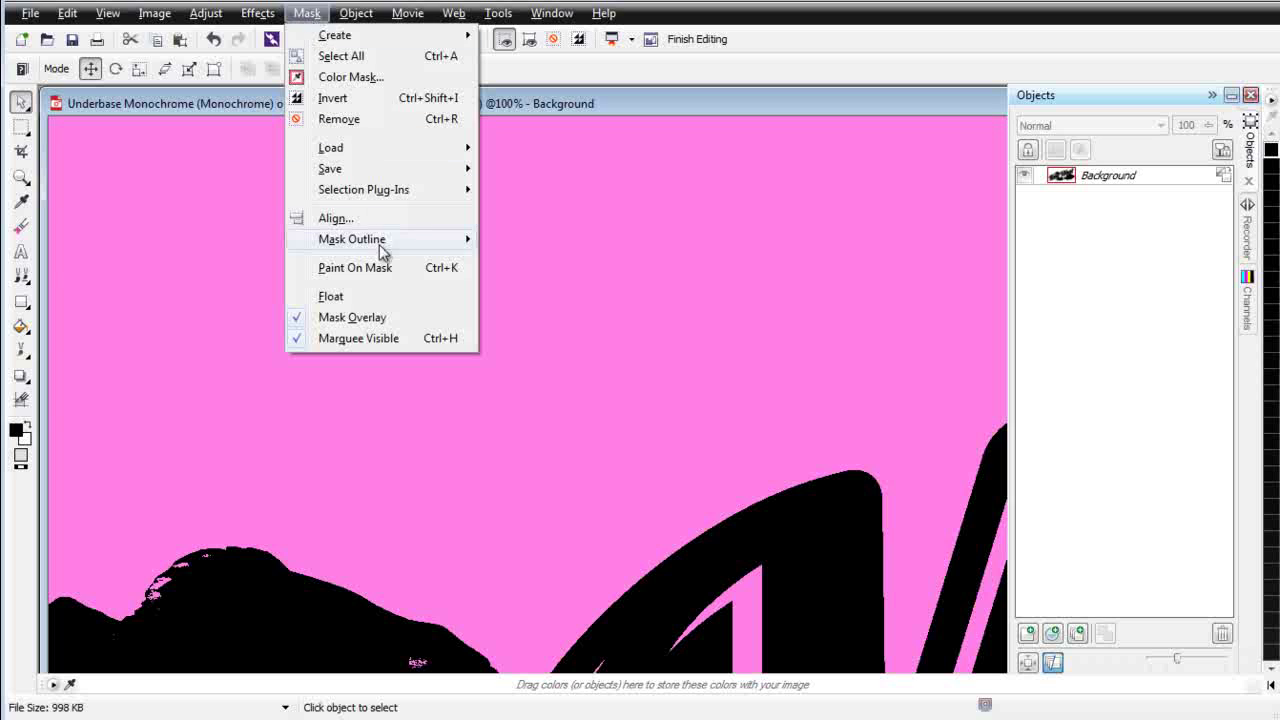
mouse_move(381, 250)
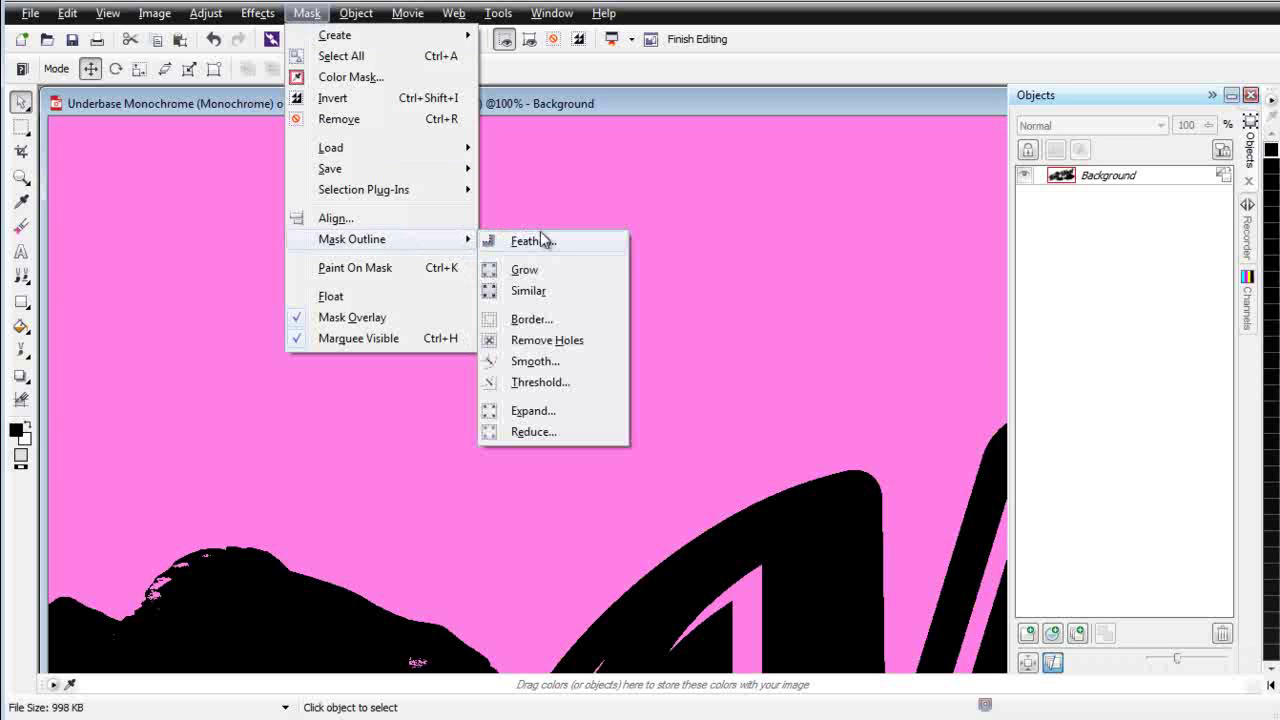
left_click(552, 433)
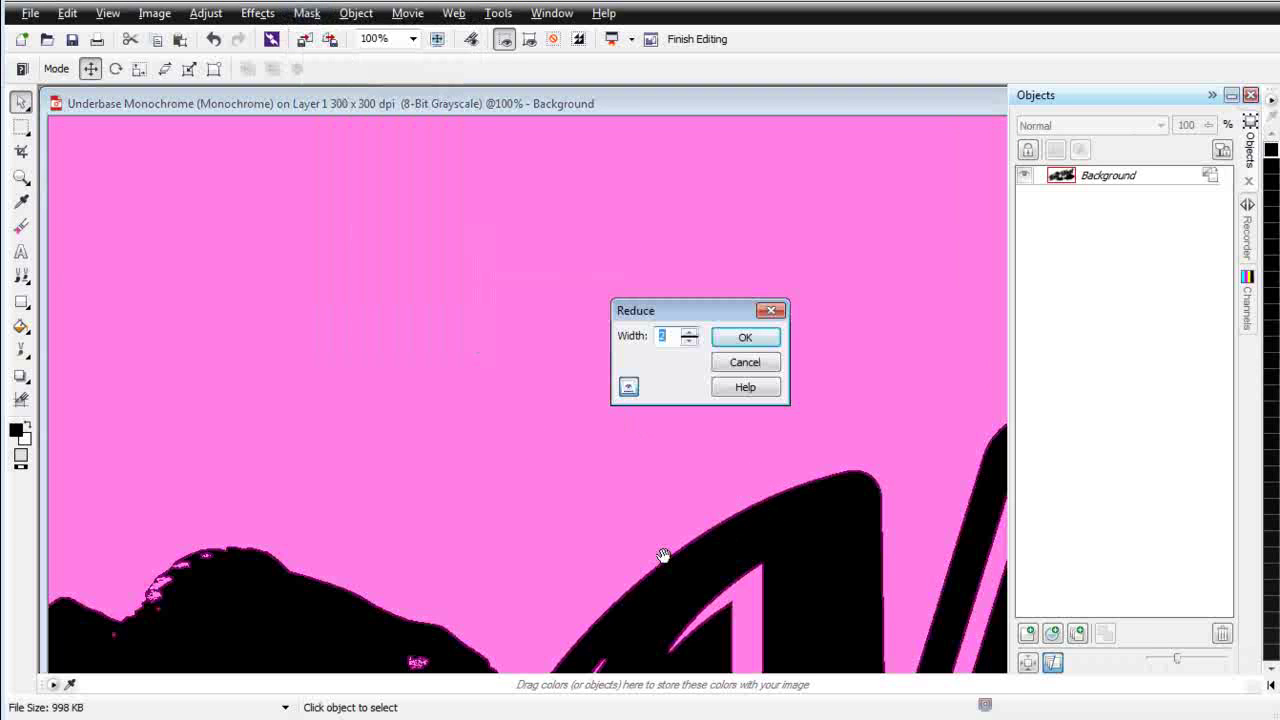
left_click(688, 333)
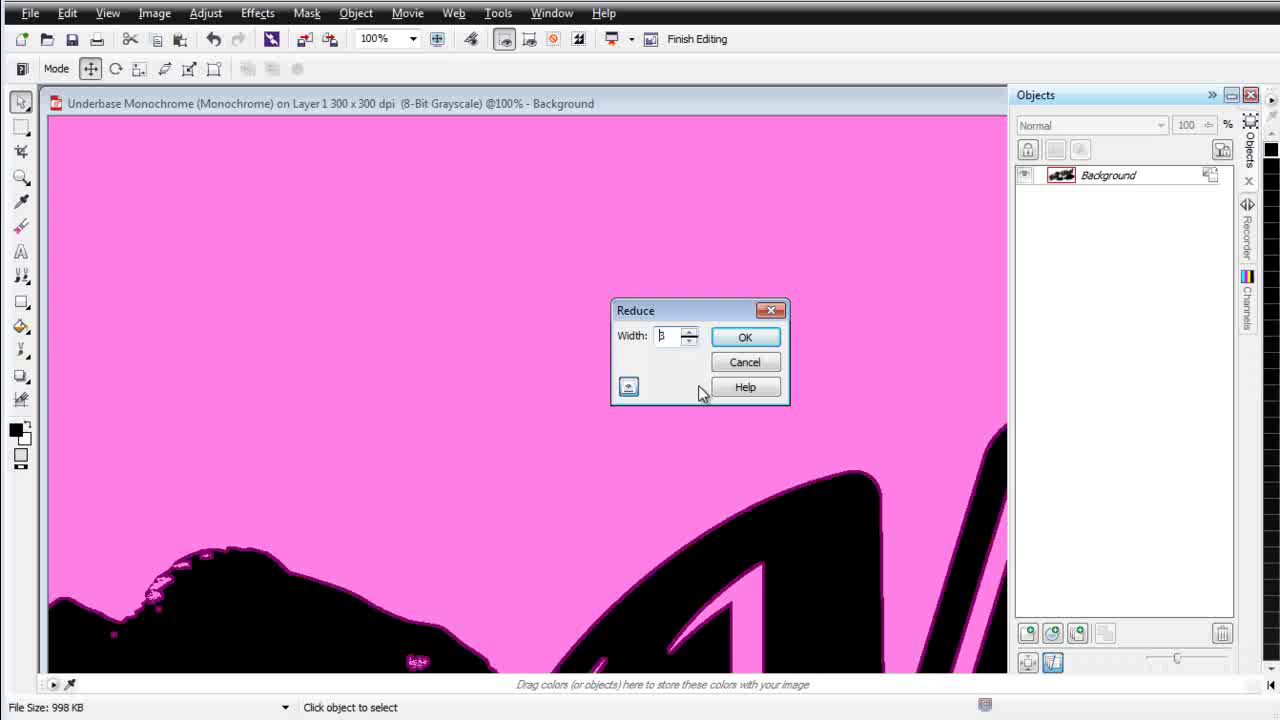
left_click(745, 340)
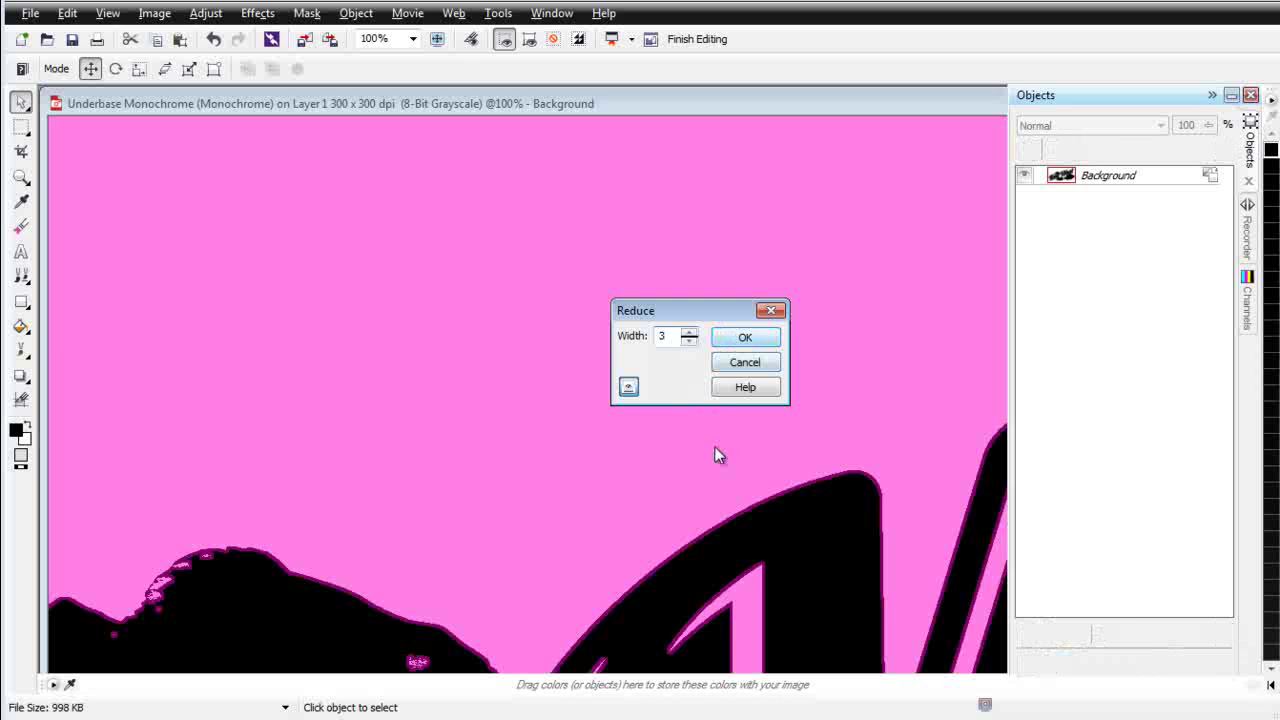
Step: Invert the mask, select the Background object and switch to the Ellipse Mask tool
left_click(307, 13)
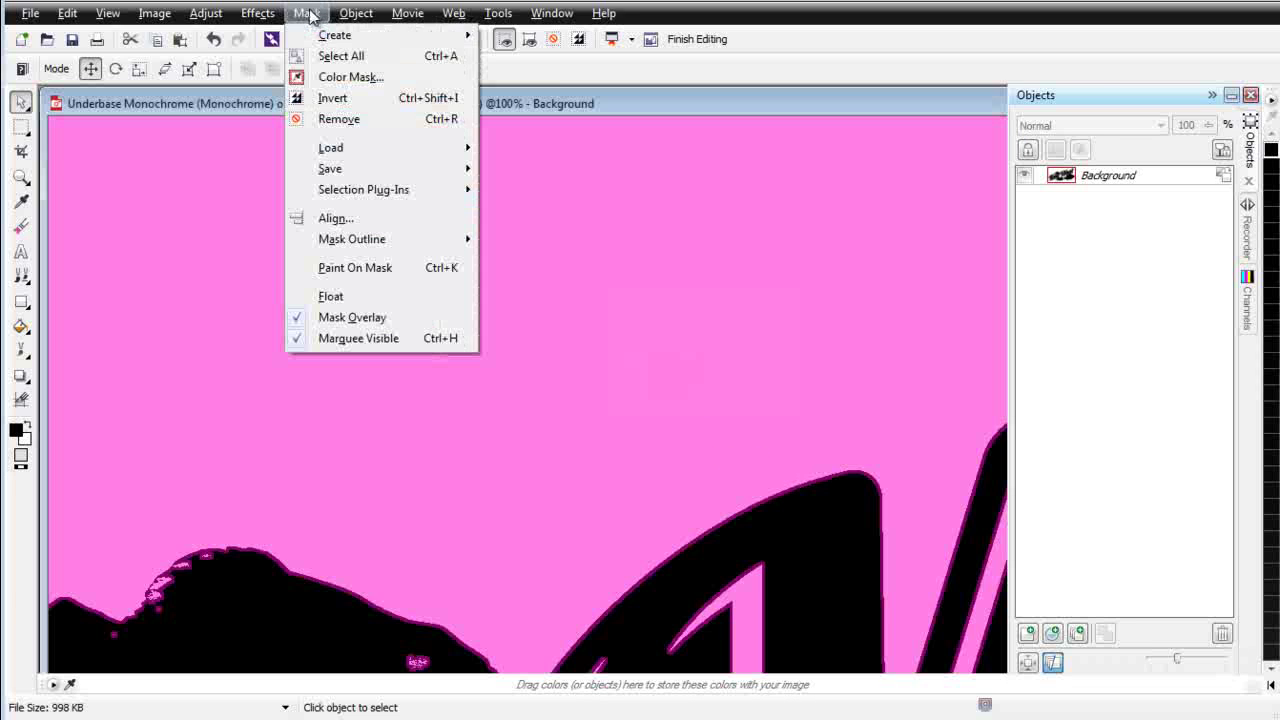
left_click(327, 98)
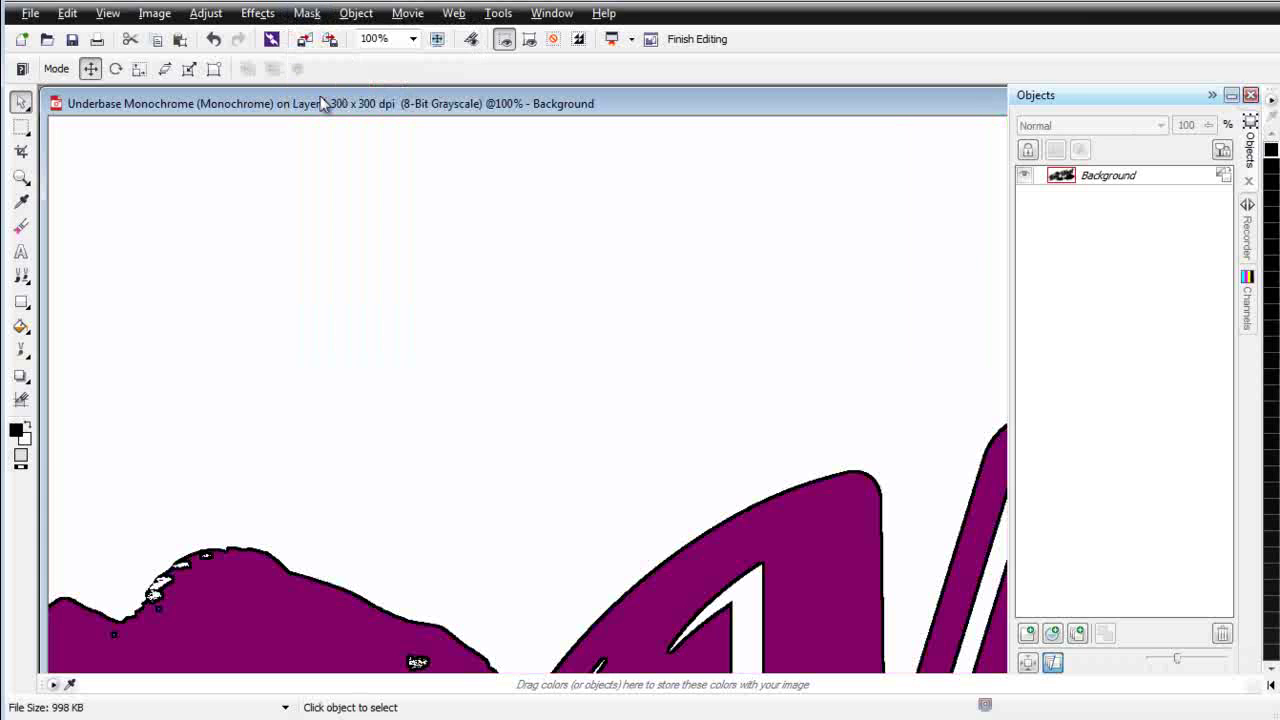
left_click(1122, 177)
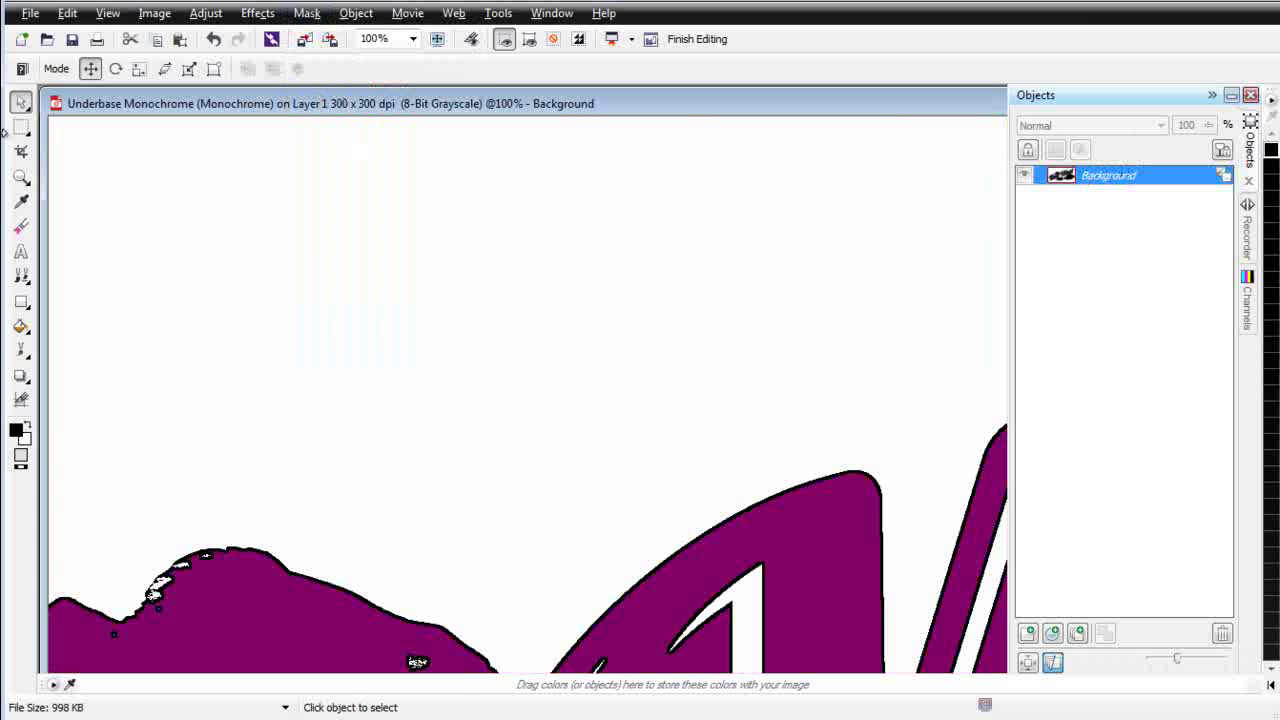
left_click(21, 127)
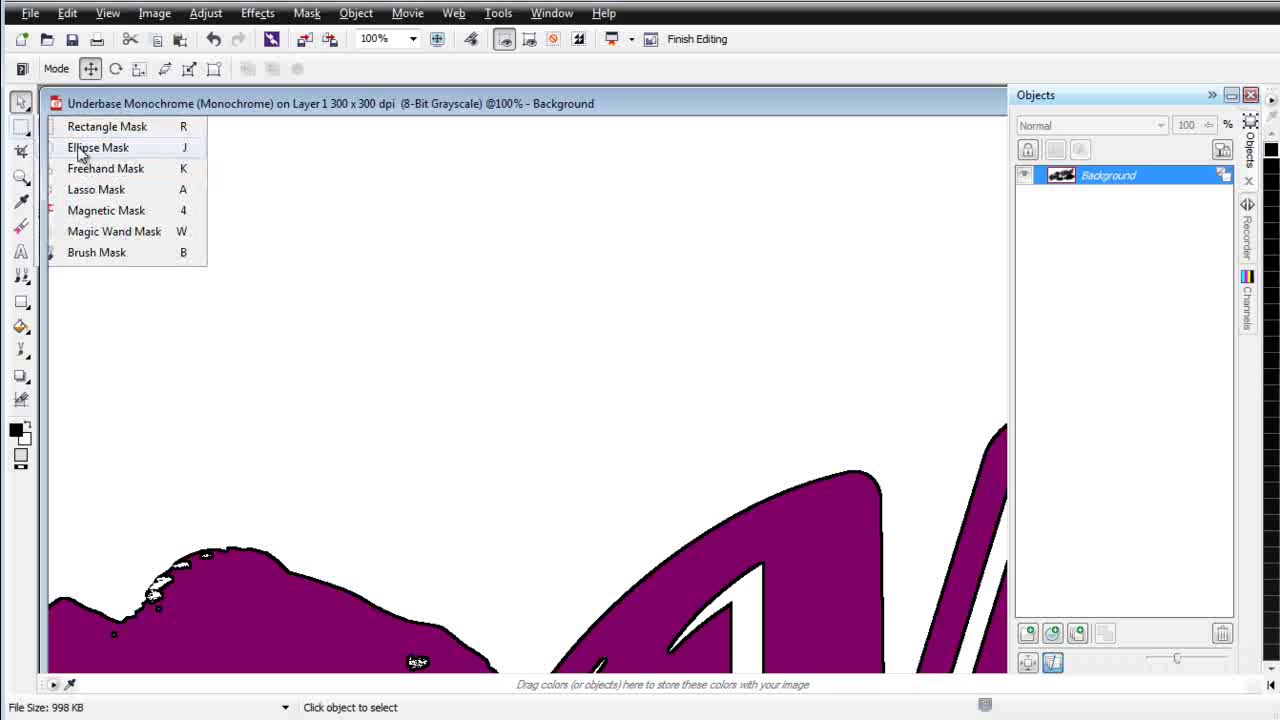
left_click(82, 150)
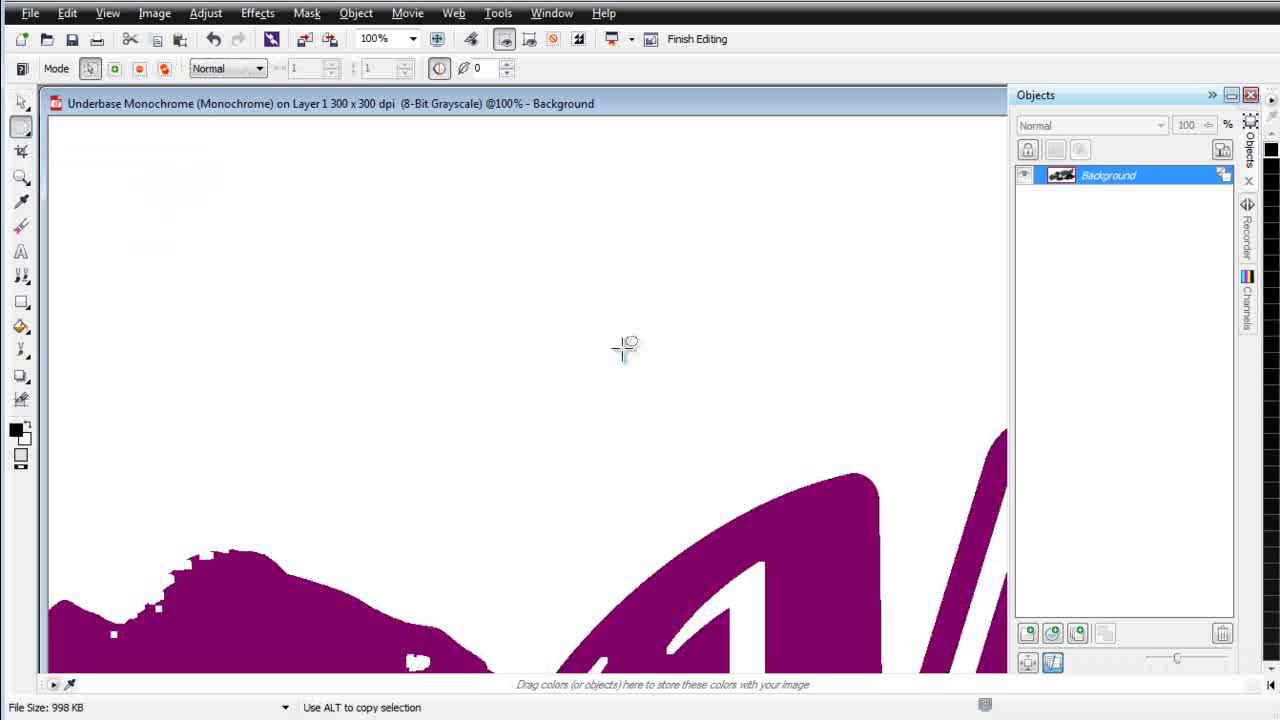
Step: Remove the mask, then save the edited bitmap back to CorelDRAW and close PHOTO-PAINT
left_click(306, 14)
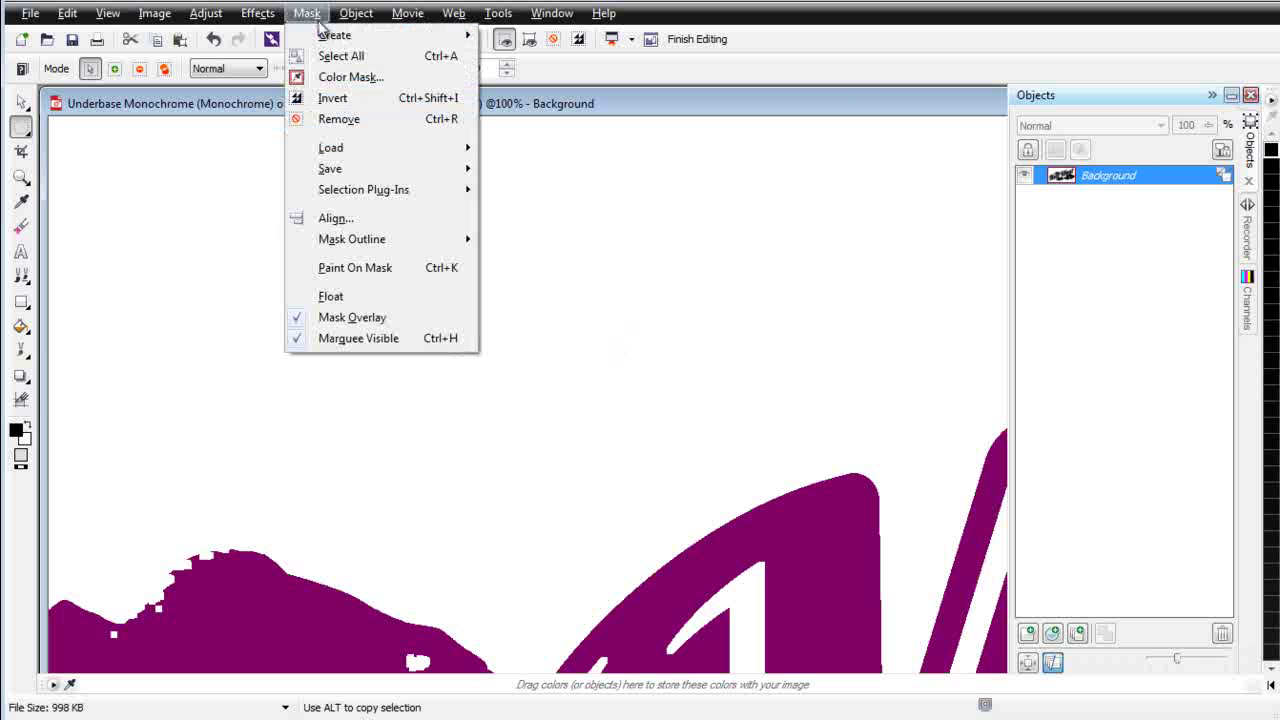
left_click(366, 121)
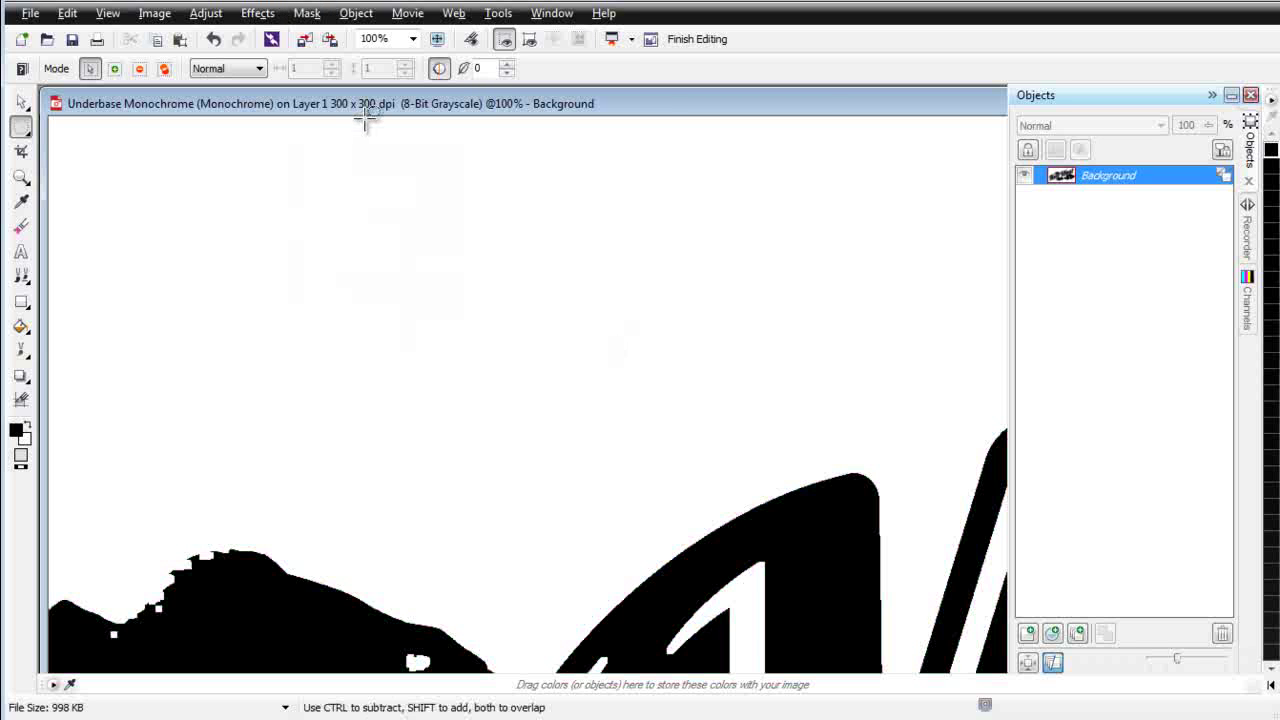
left_click(73, 40)
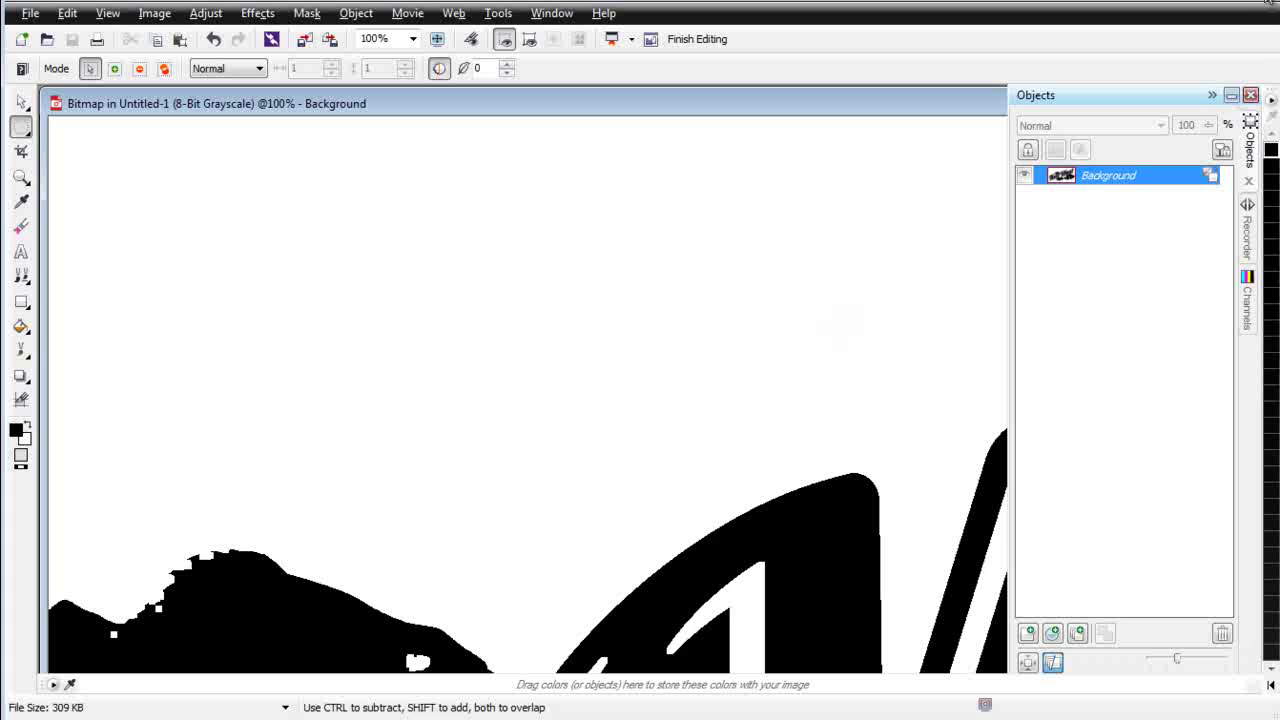
left_click(1274, 5)
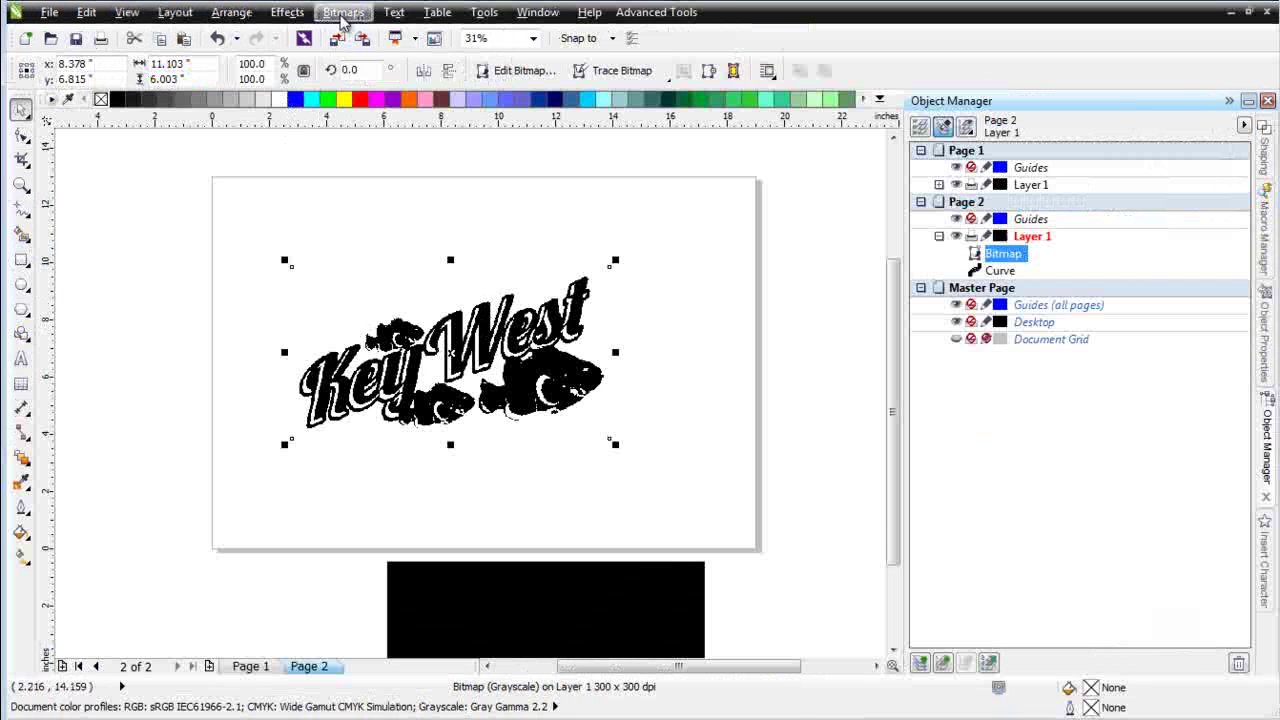
Step: Convert the Page 2 bitmap to Black and White (1-bit) using Line Art, then colour it white with no fill
left_click(342, 12)
mouse_move(400, 260)
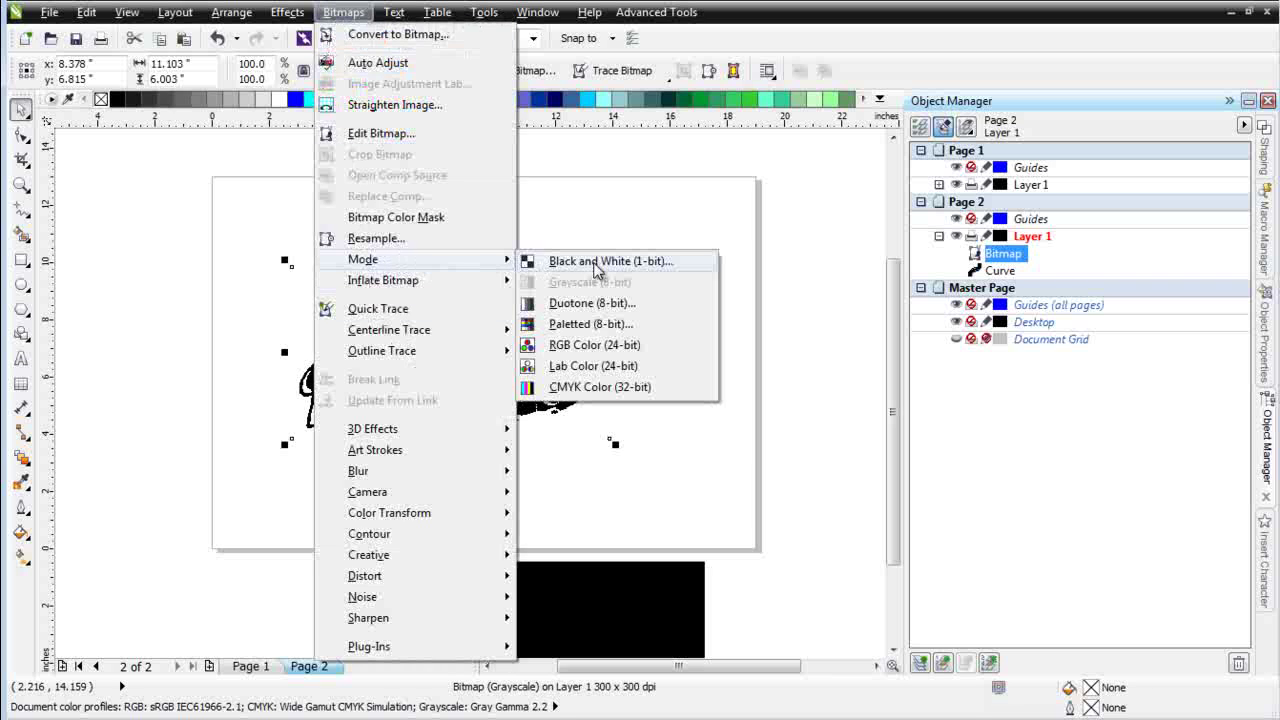
left_click(615, 262)
left_click(716, 399)
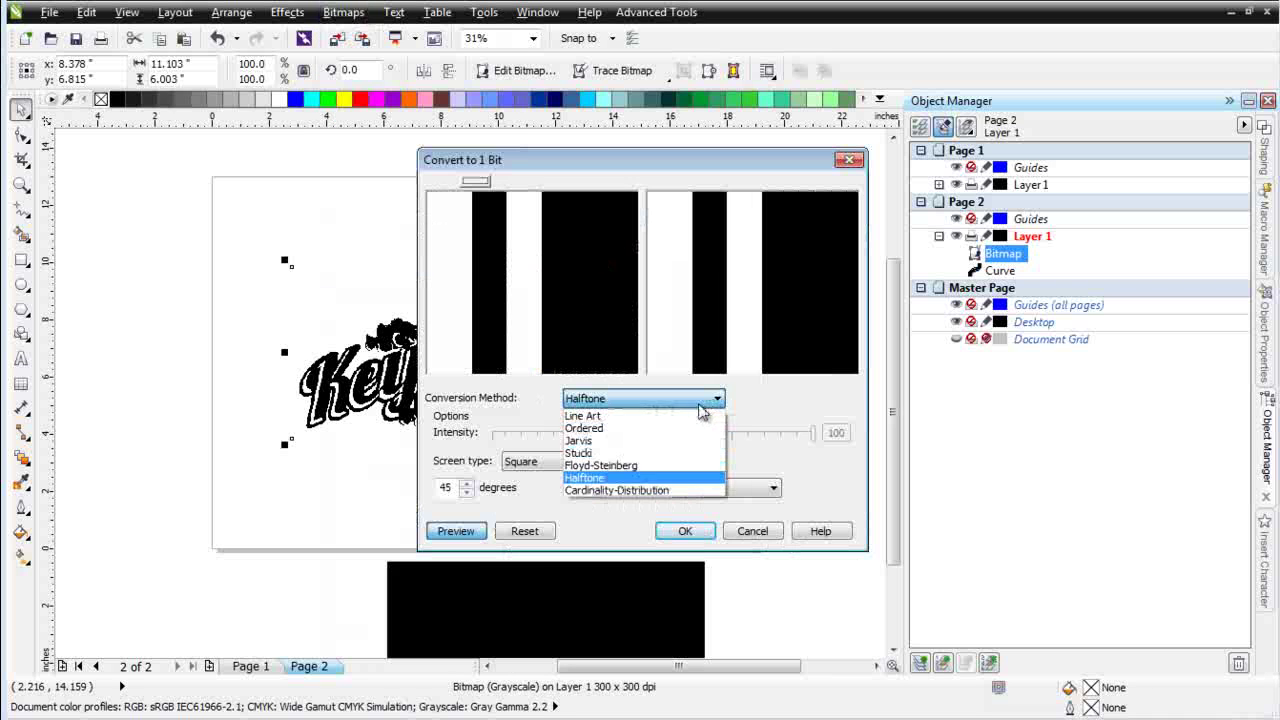
left_click(590, 413)
left_click(685, 449)
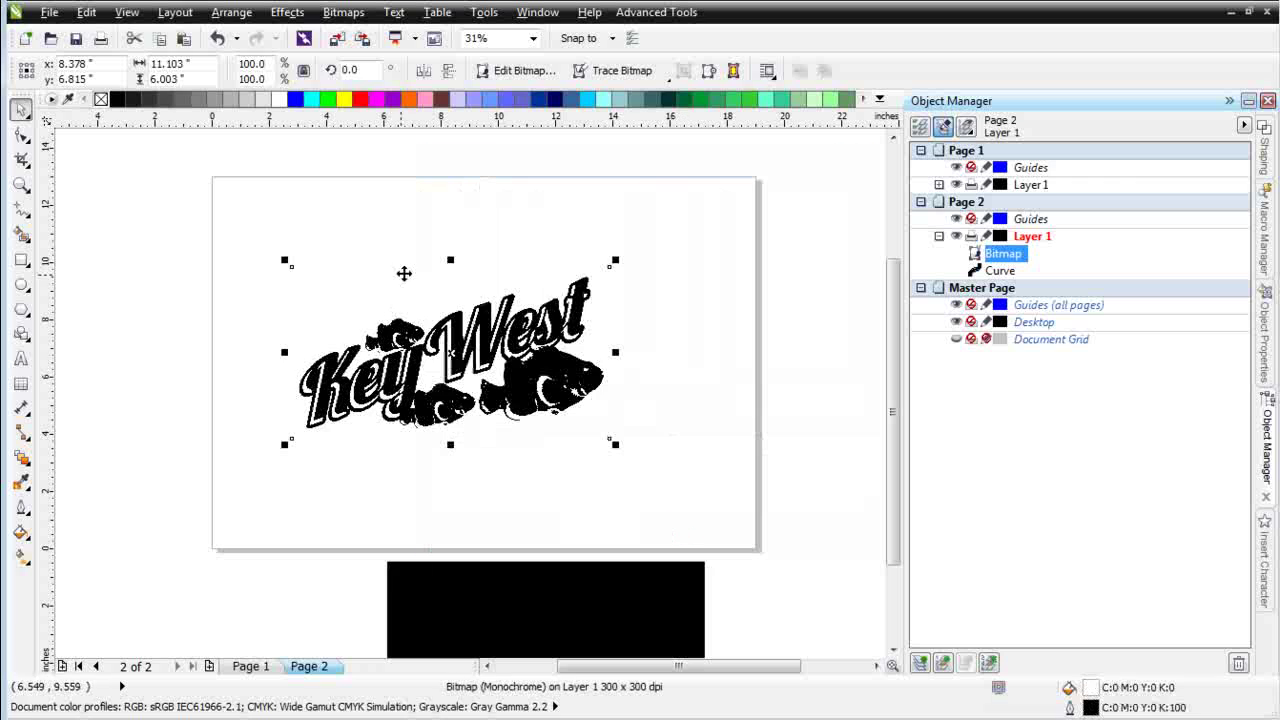
left_click(100, 99)
right_click(280, 99)
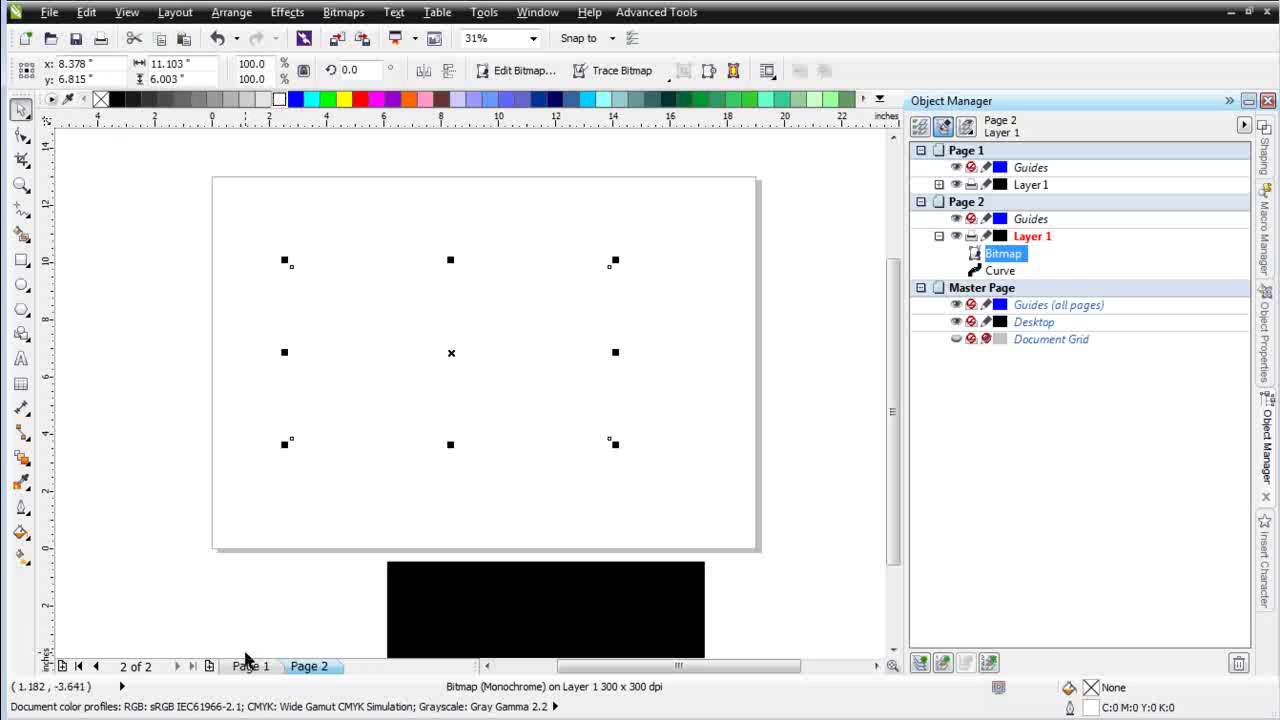
Step: On Page 1, select the old Underbase Monochrome object and delete it
left_click(250, 666)
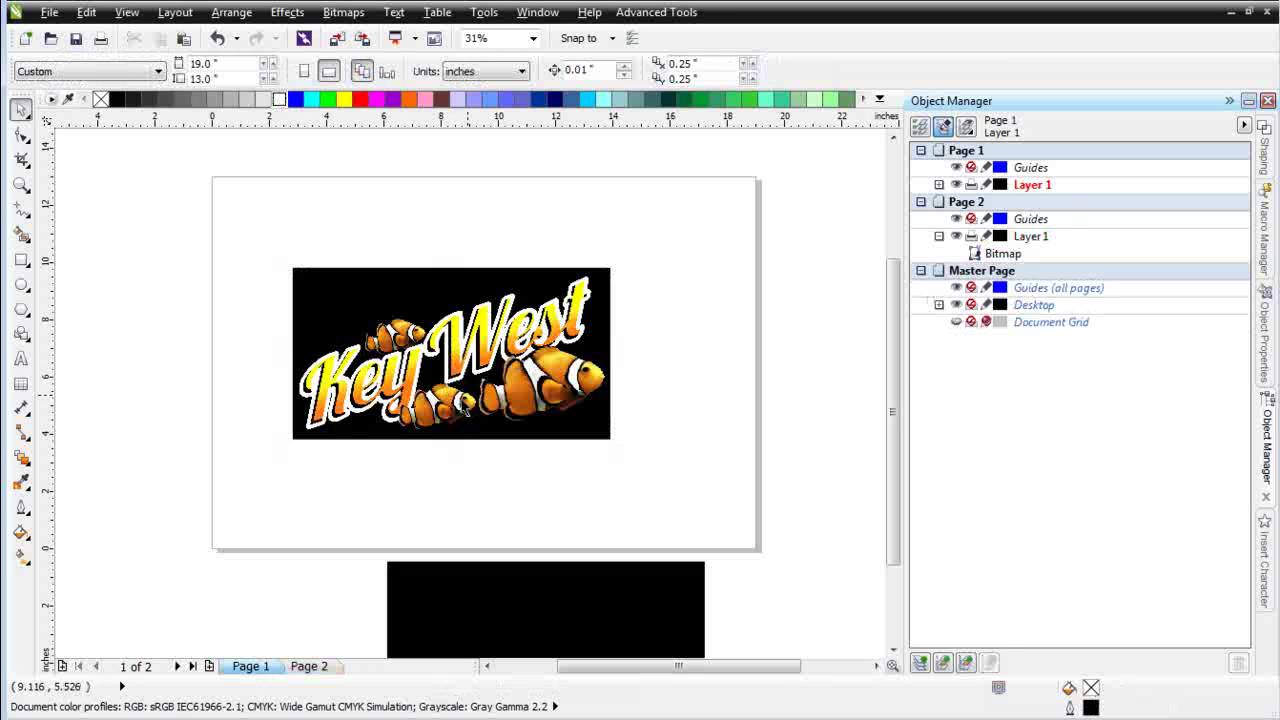
left_click(458, 400)
left_click(1093, 278)
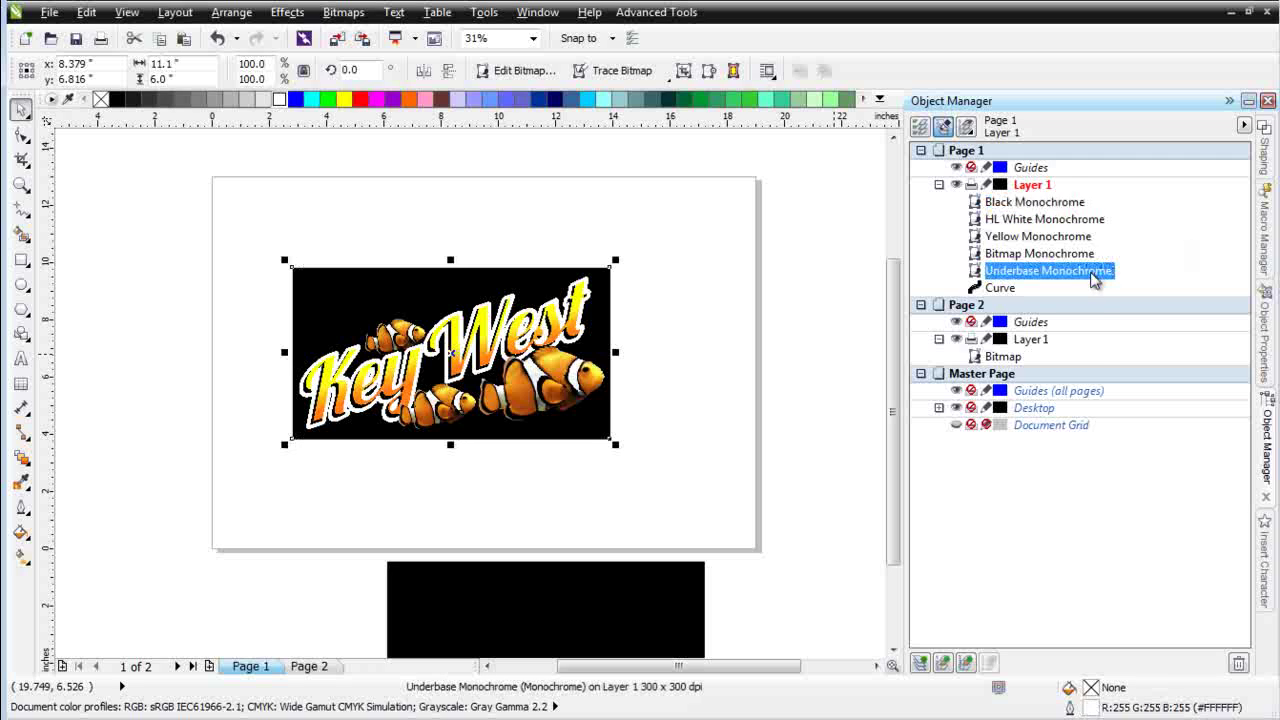
key("Delete")
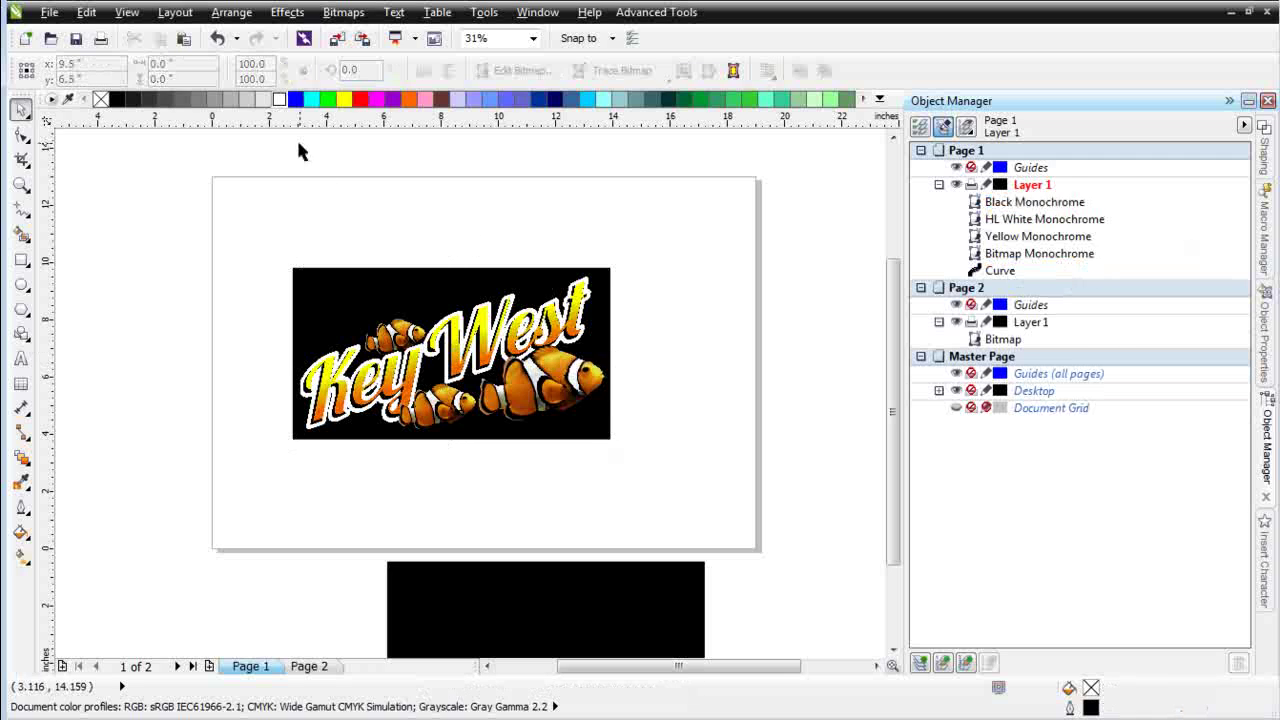
Step: Paste the new white underbase bitmap and stack it below Bitmap Monochrome, above the Curve
left_click(183, 39)
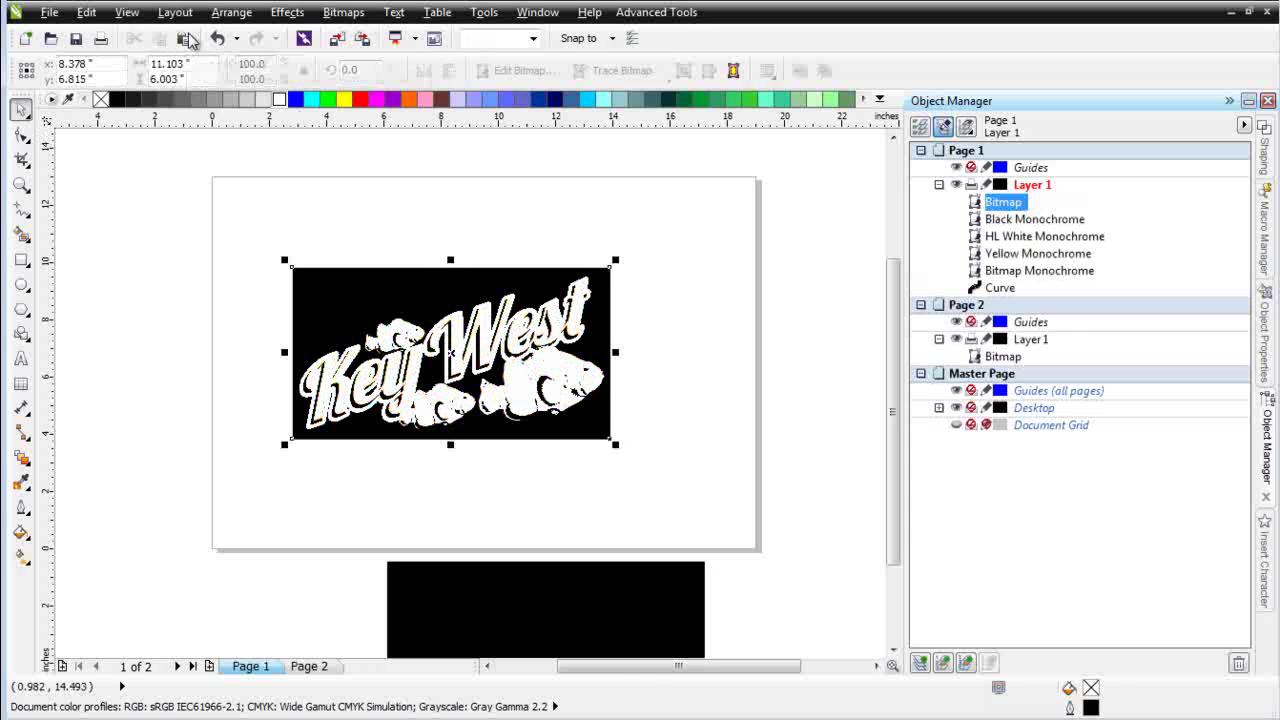
left_click_drag(1002, 204, 1015, 287)
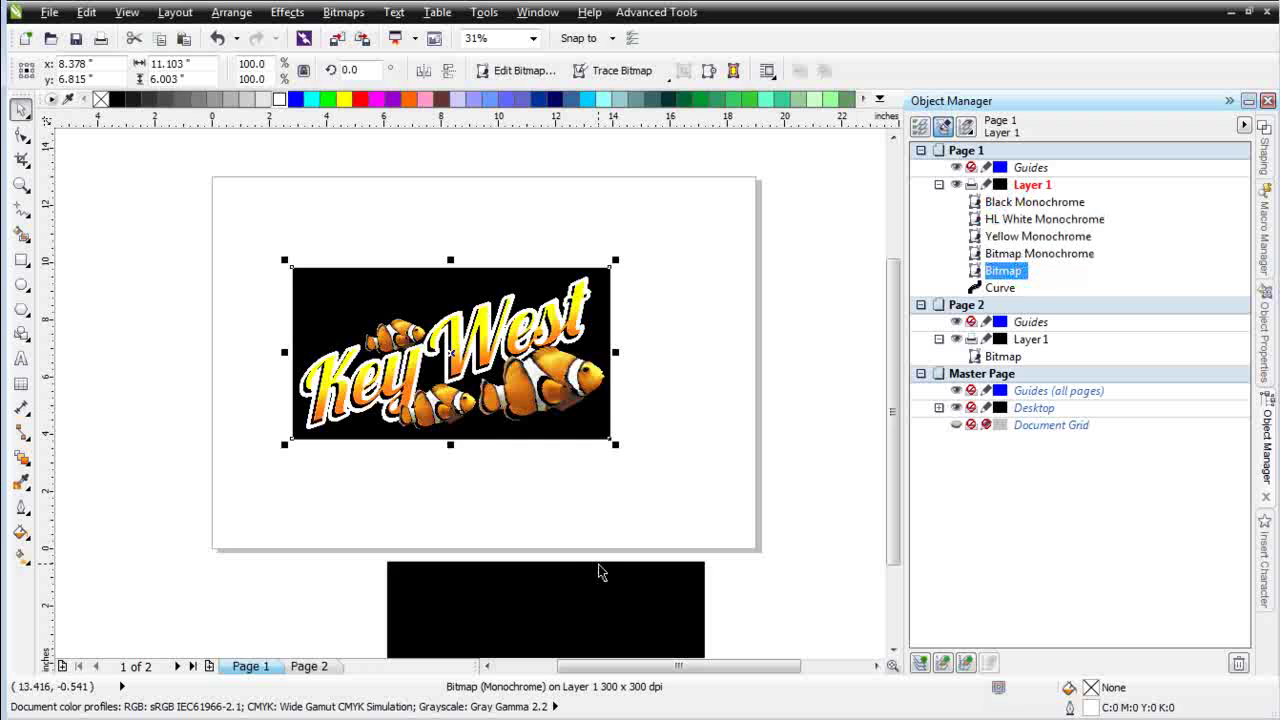
scroll(465, 435, "up", 2)
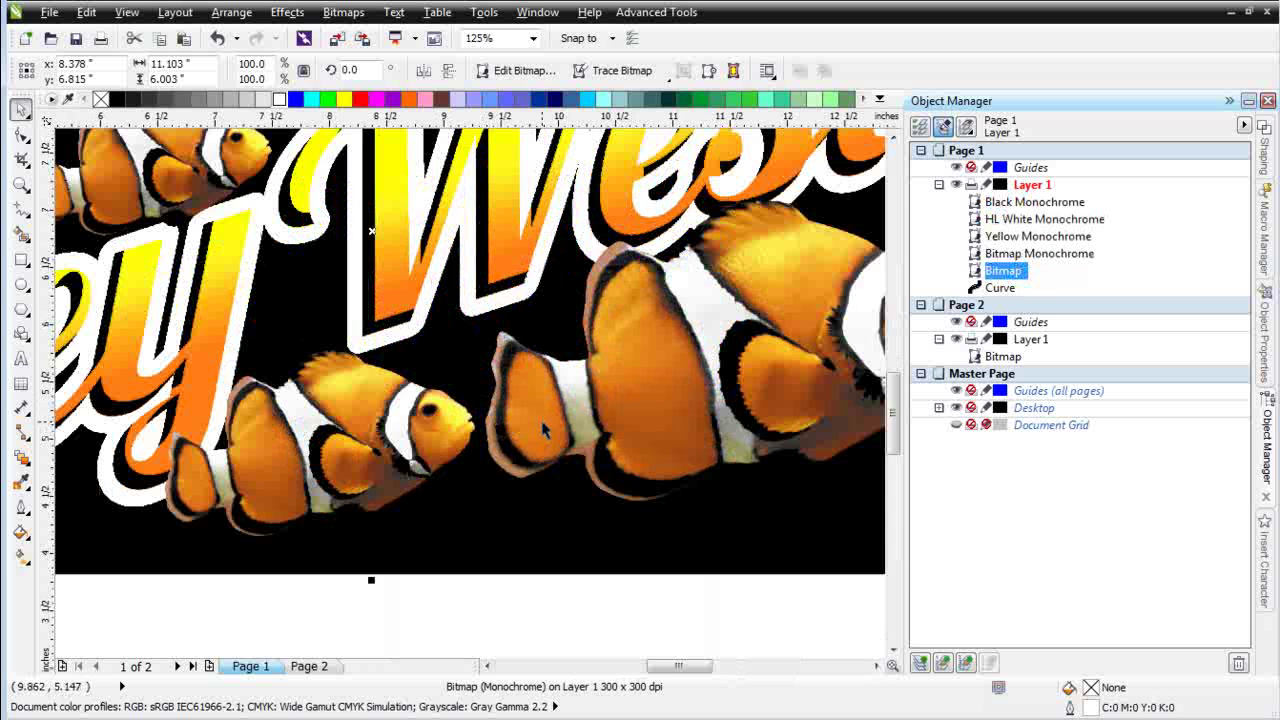
scroll(543, 428, "down", 1)
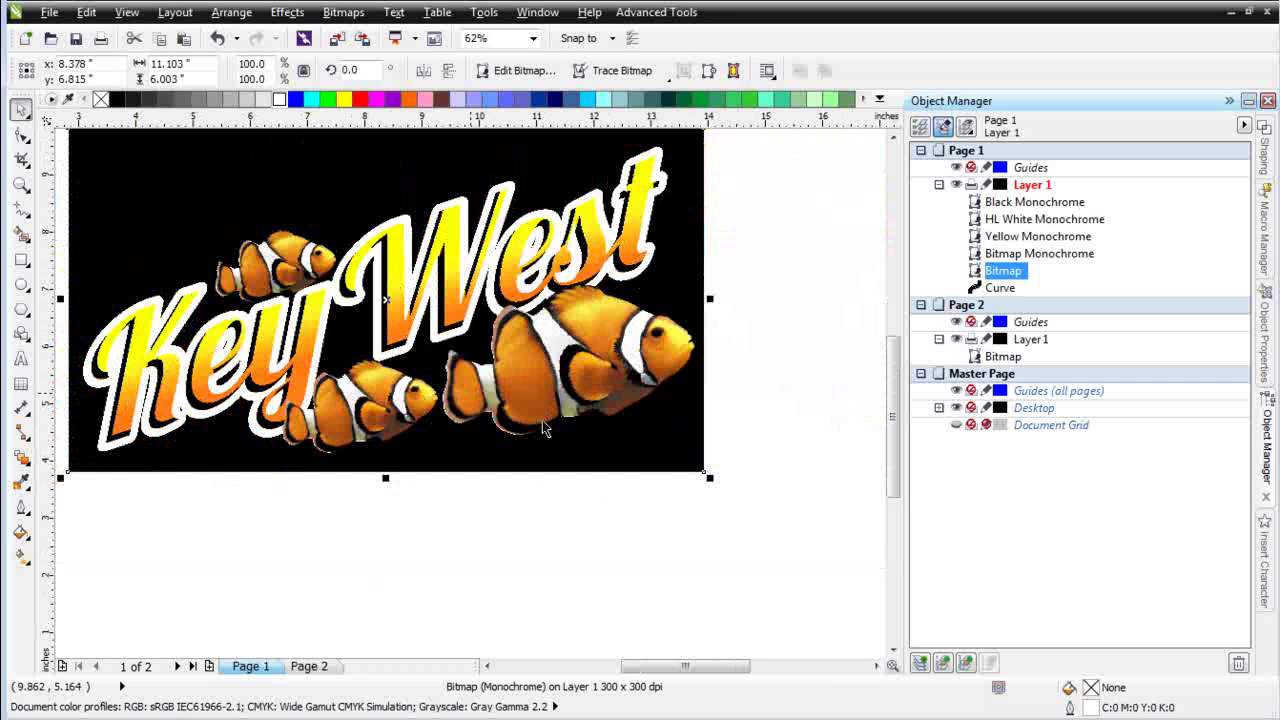